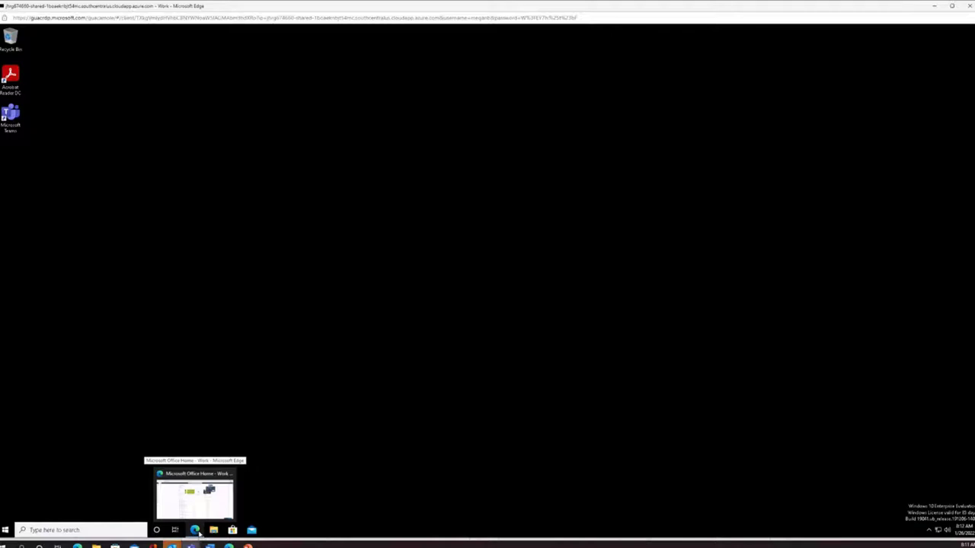
- Open the Microsoft 365 admin center from Office Home and go to Data loss prevention in the compliance center
left_click(197, 533)
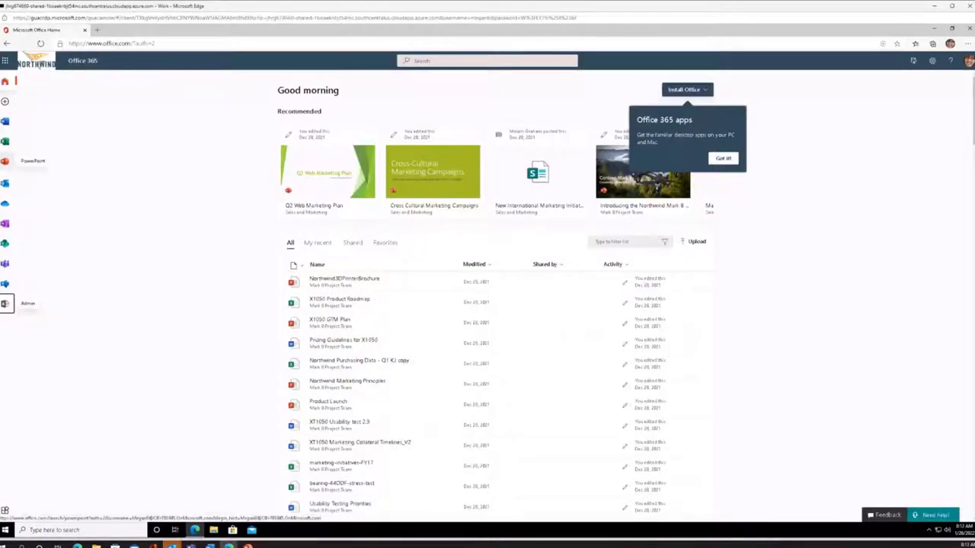
left_click(6, 160)
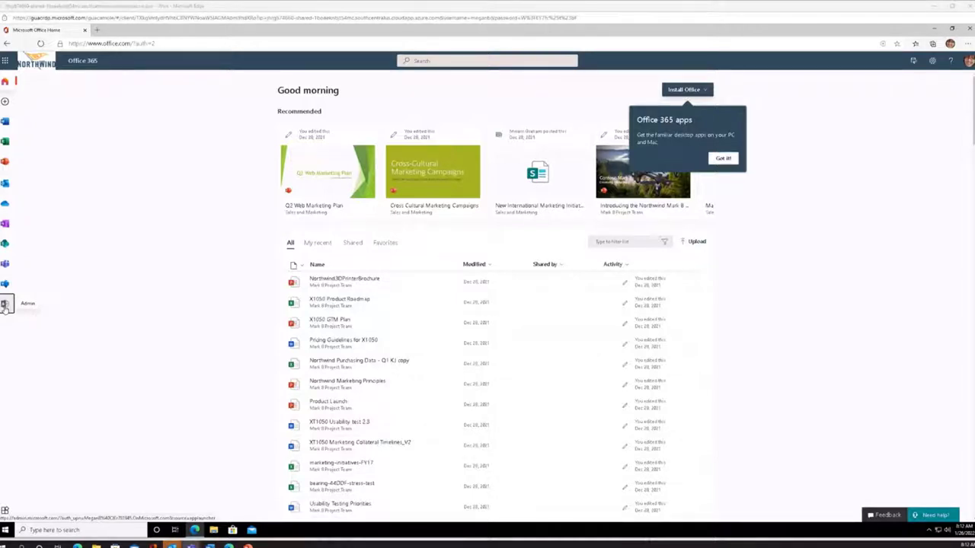
left_click(5, 305)
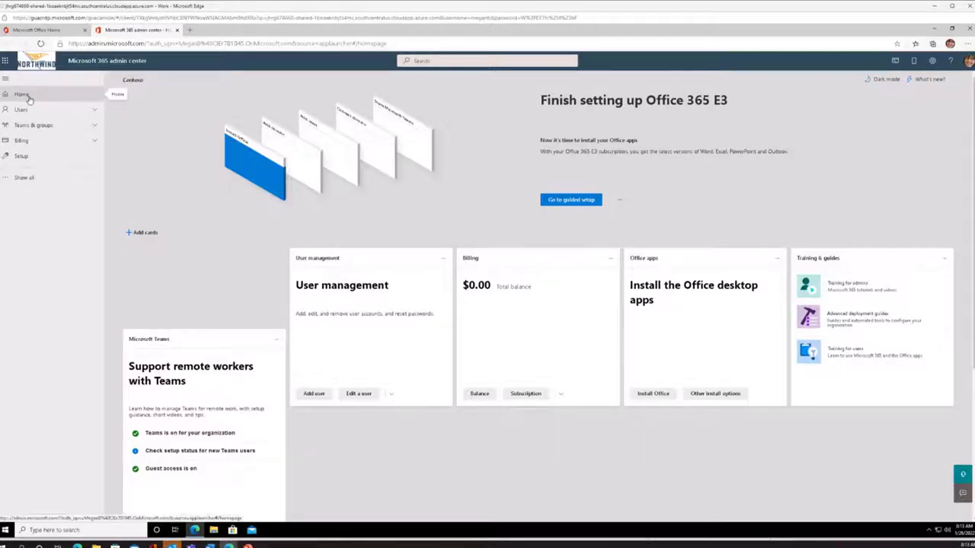
left_click(26, 179)
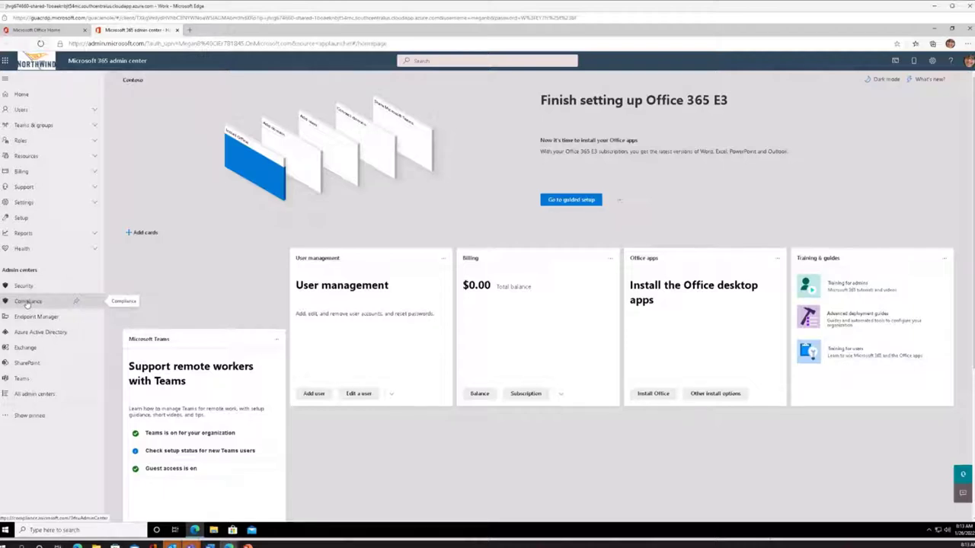
left_click(27, 302)
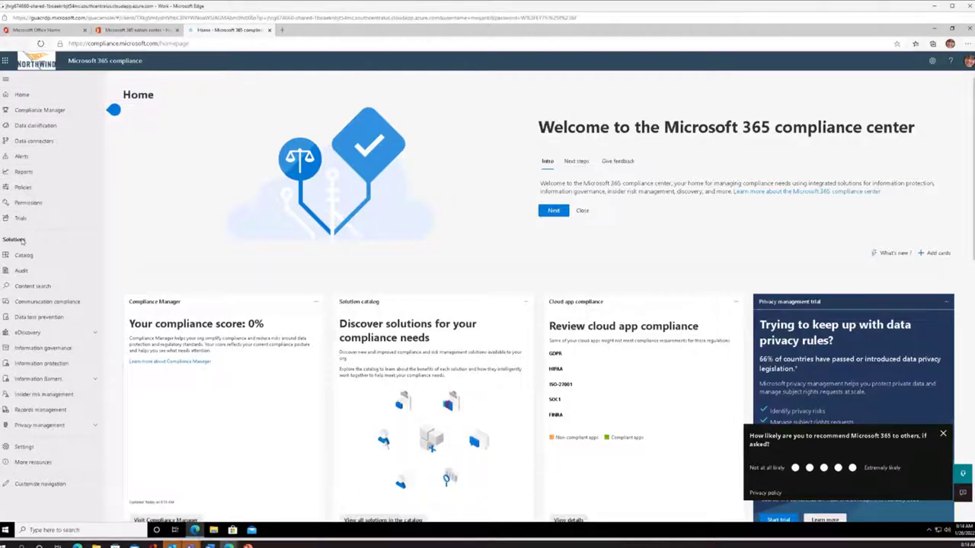
left_click(26, 323)
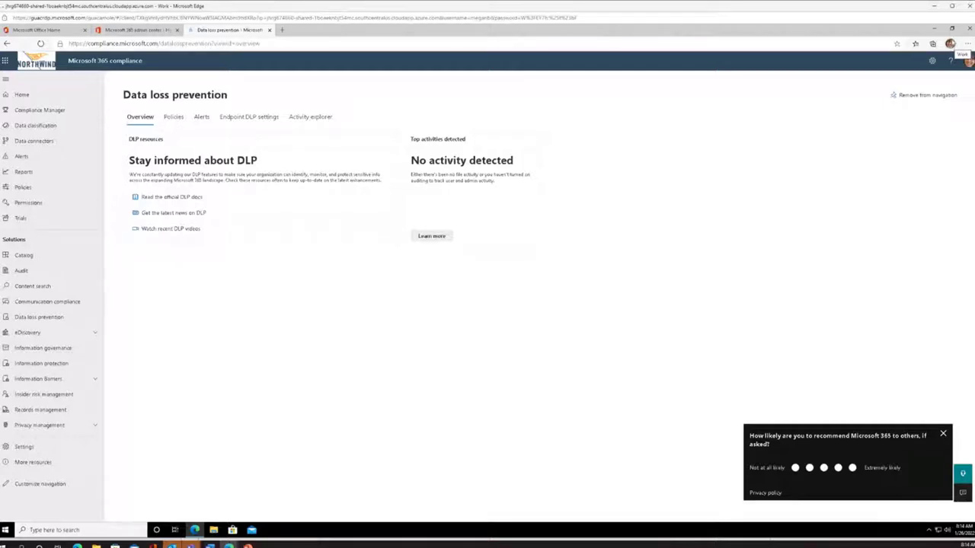
- Check the signed-in browser profile, then start creating a new data loss prevention policy from the policy list
left_click(950, 44)
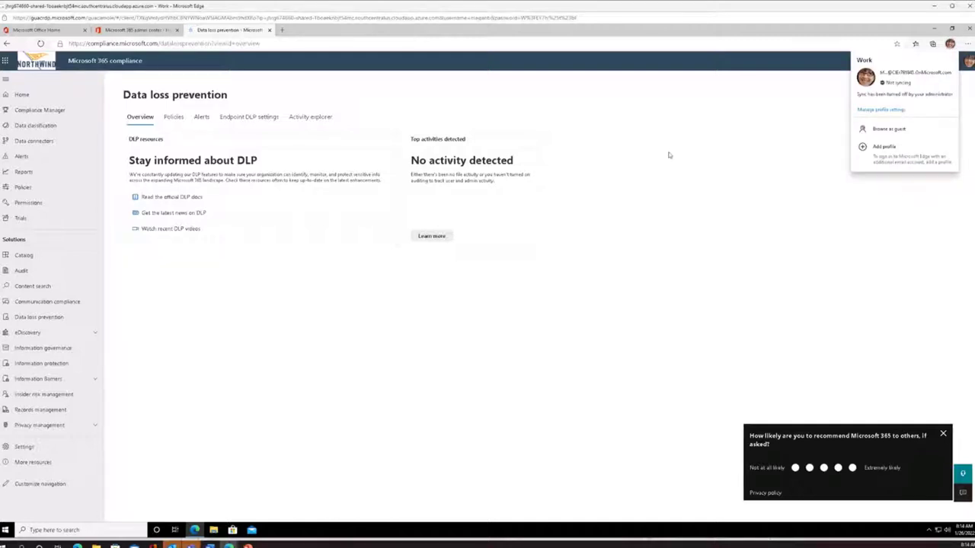
left_click(621, 143)
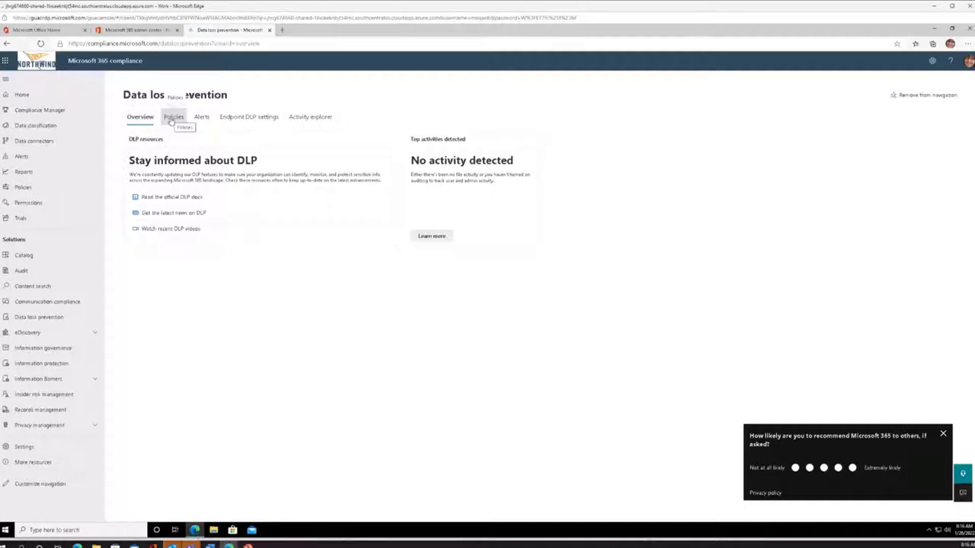
left_click(171, 120)
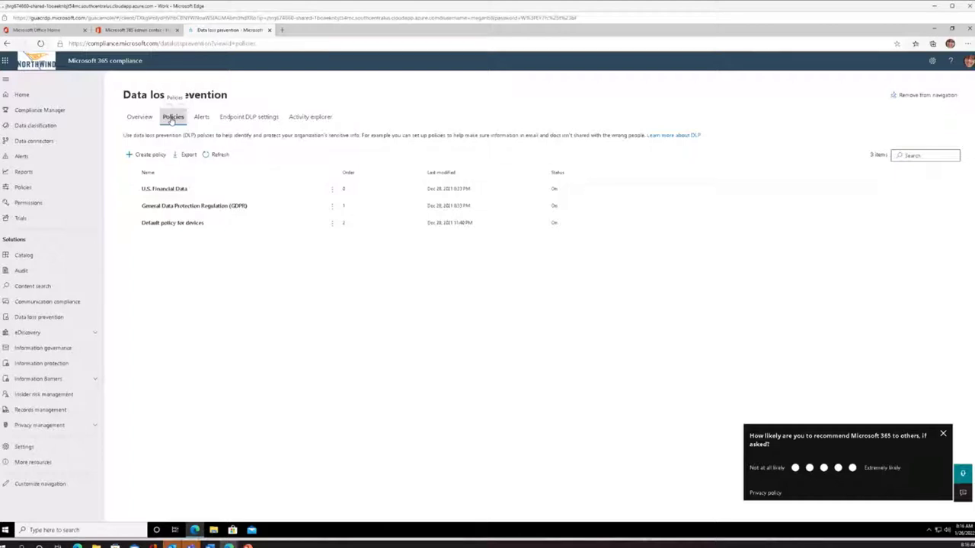
left_click(150, 156)
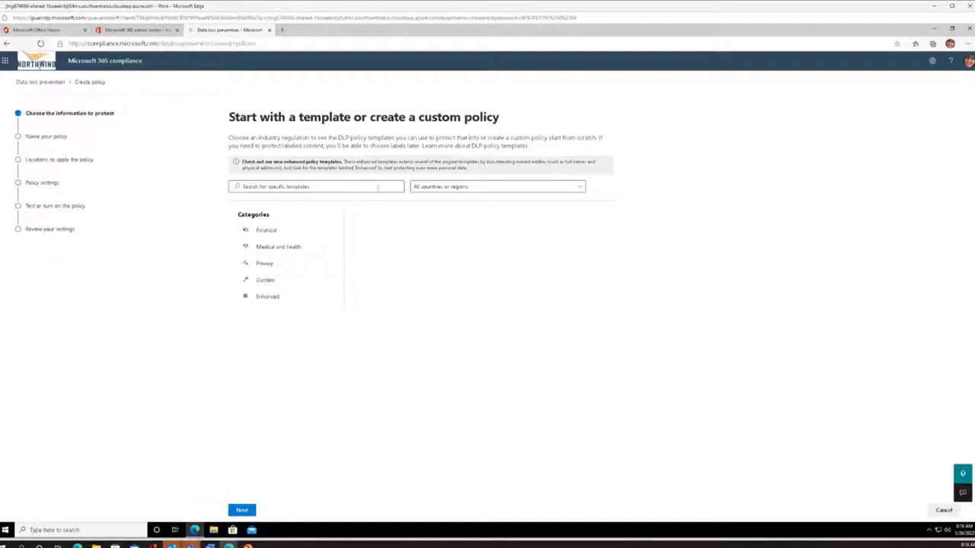
- Examine the available countries and regions and the policy templates in the Financial, Medical and health, Privacy, Custom and Enhanced categories
left_click(313, 191)
left_click(491, 189)
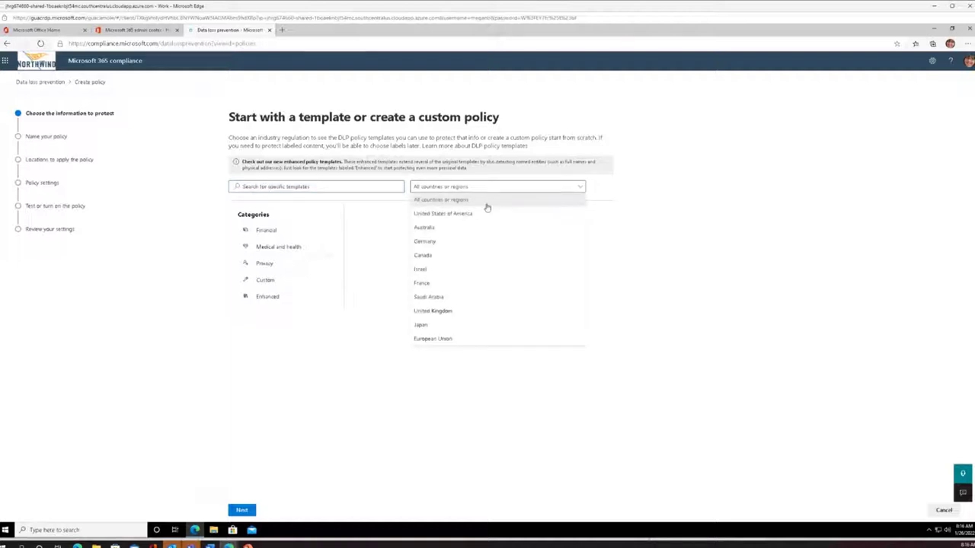
key("Down")
key("Down")
key("Down")
left_click(305, 215)
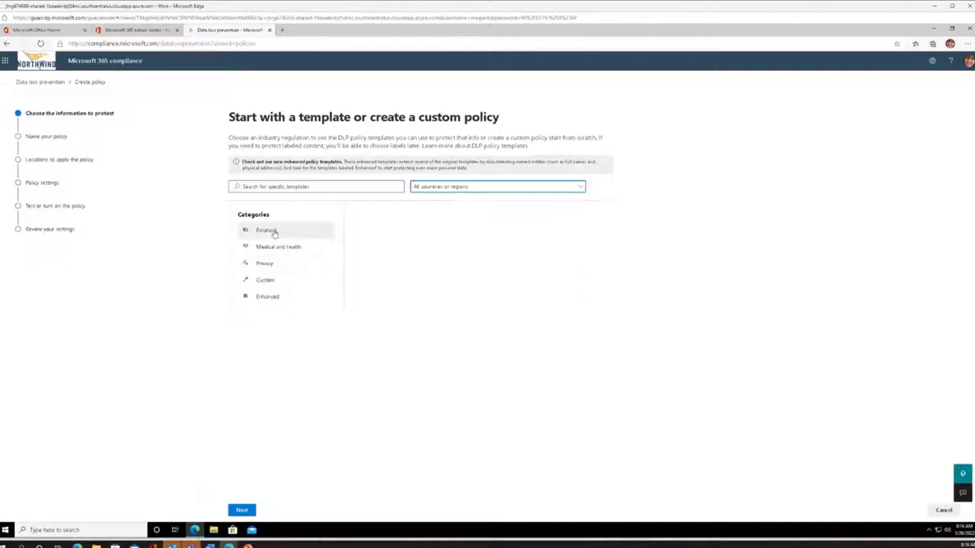
left_click(266, 298)
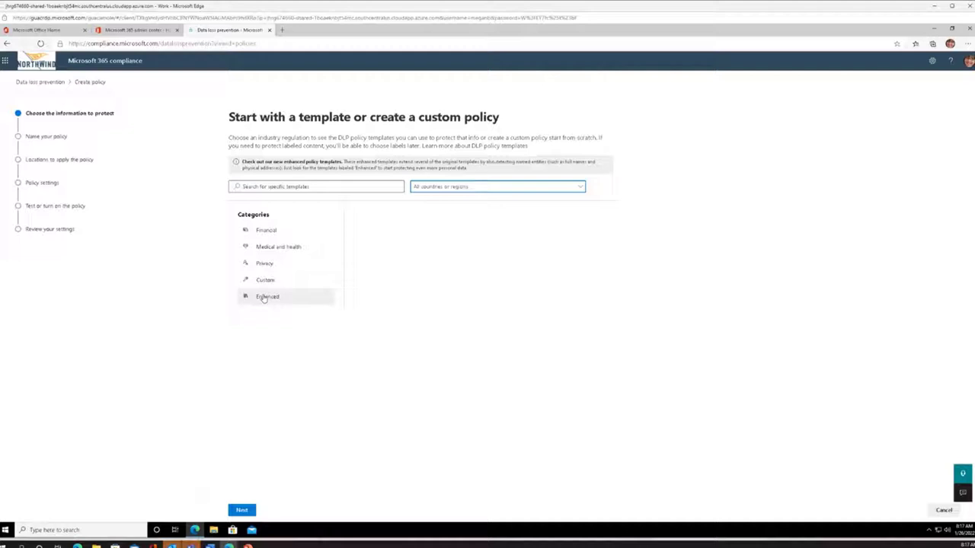
left_click(266, 232)
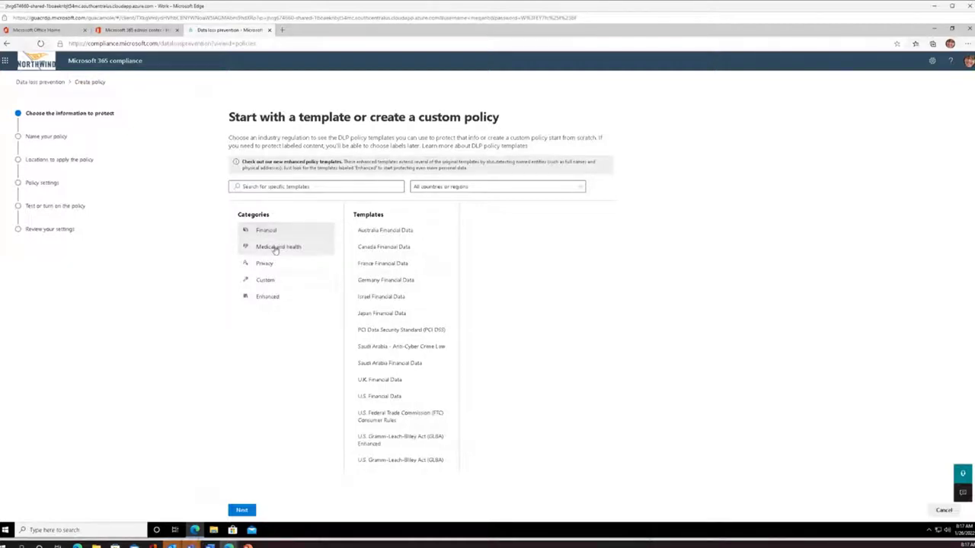
left_click(275, 249)
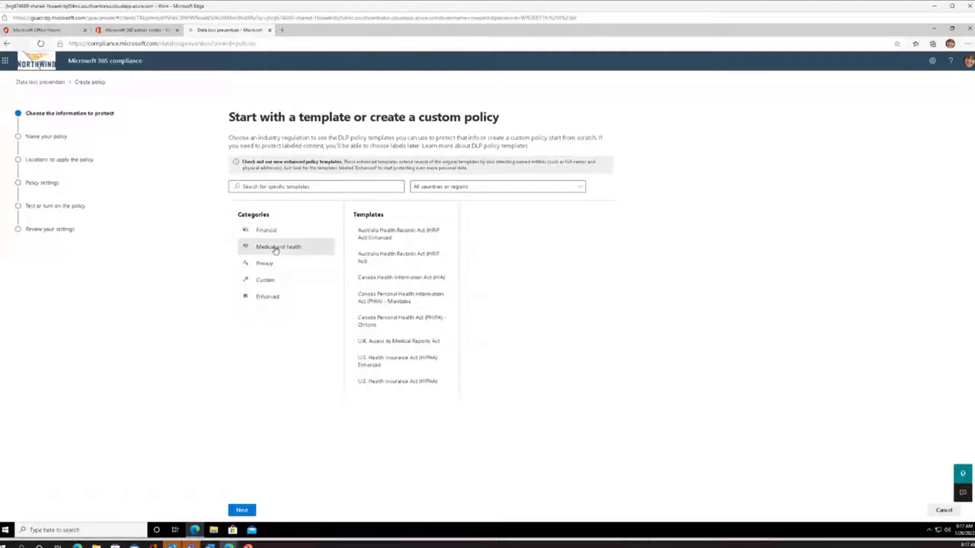
left_click(273, 267)
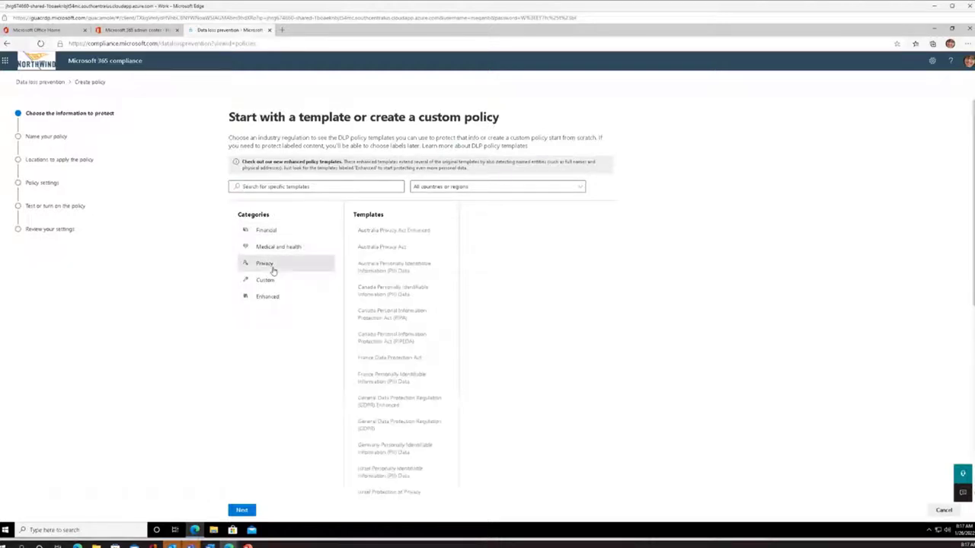
left_click(271, 280)
left_click(270, 297)
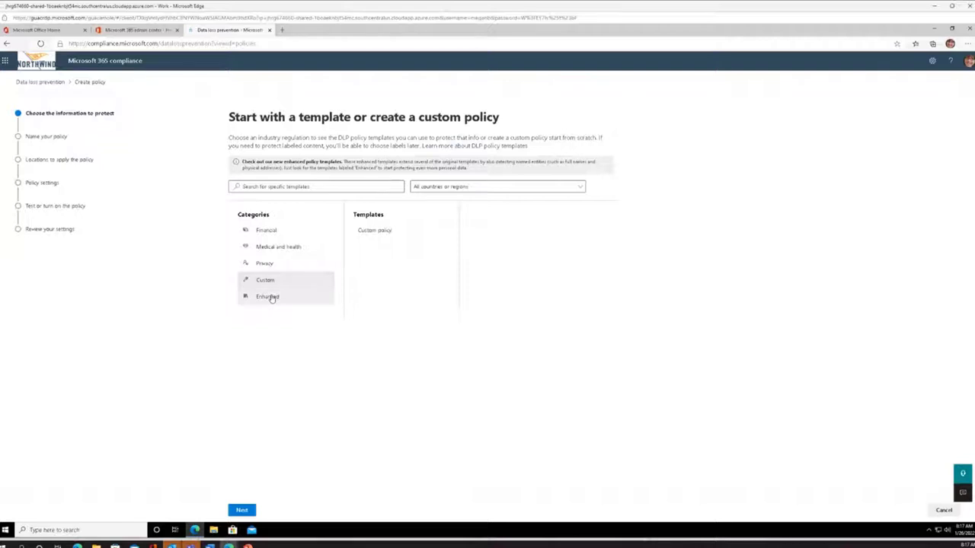
- Base the policy on the U.S. Federal Trade Commission (FTC) Consumer Rules template from the Financial category
left_click(273, 230)
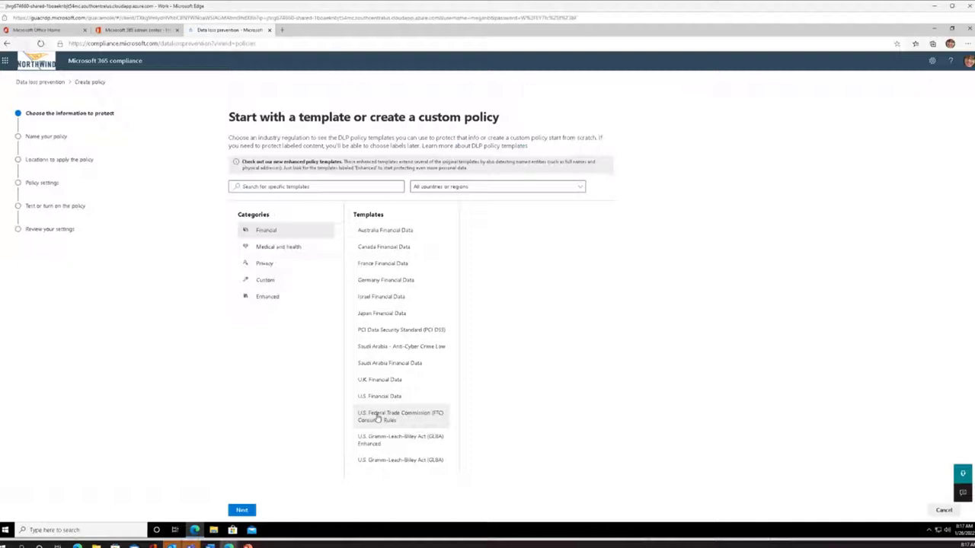
left_click(378, 418)
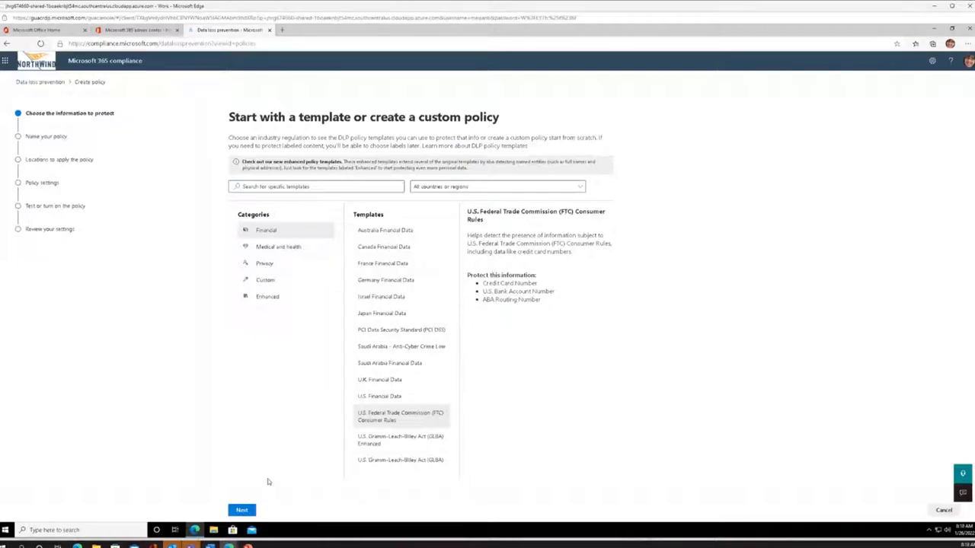
left_click(243, 512)
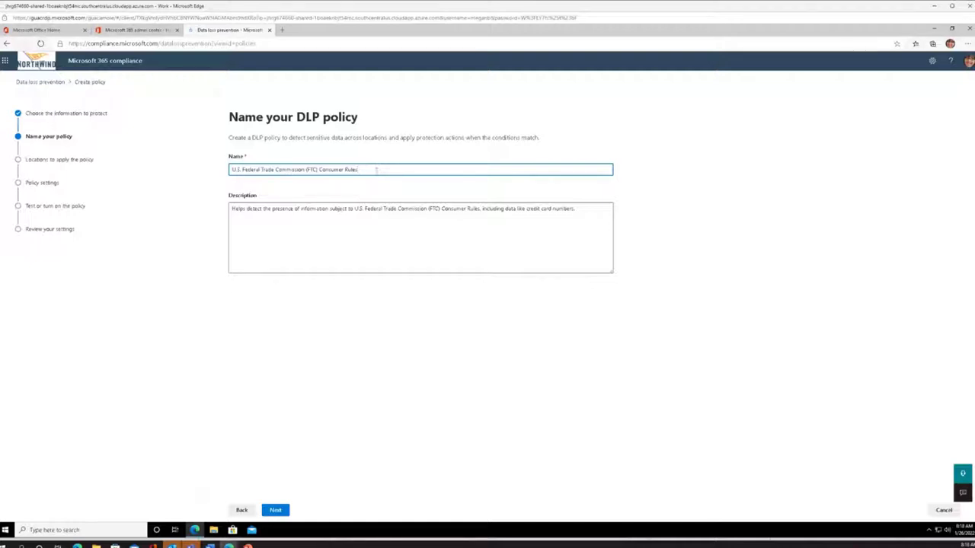
- Append a first name to the default policy name and keep the template's description
type("PHI")
left_click(319, 227)
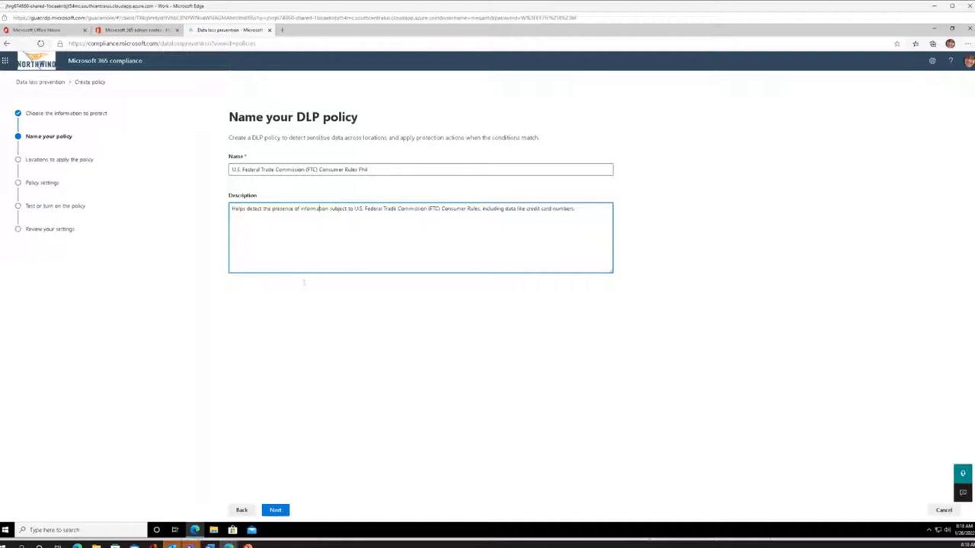
left_click(274, 512)
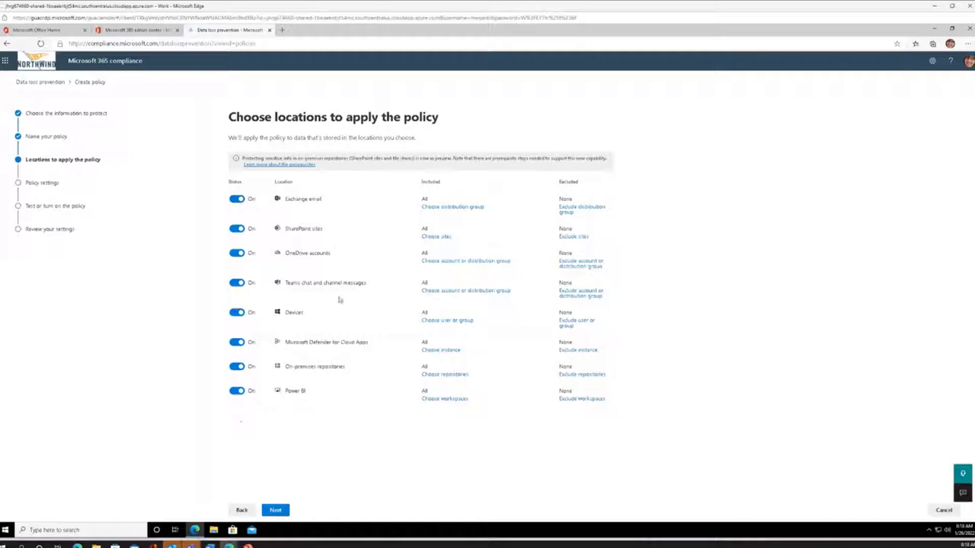
- Switch the Exchange email location off and back on, and apply the policy to all listed locations
left_click(234, 200)
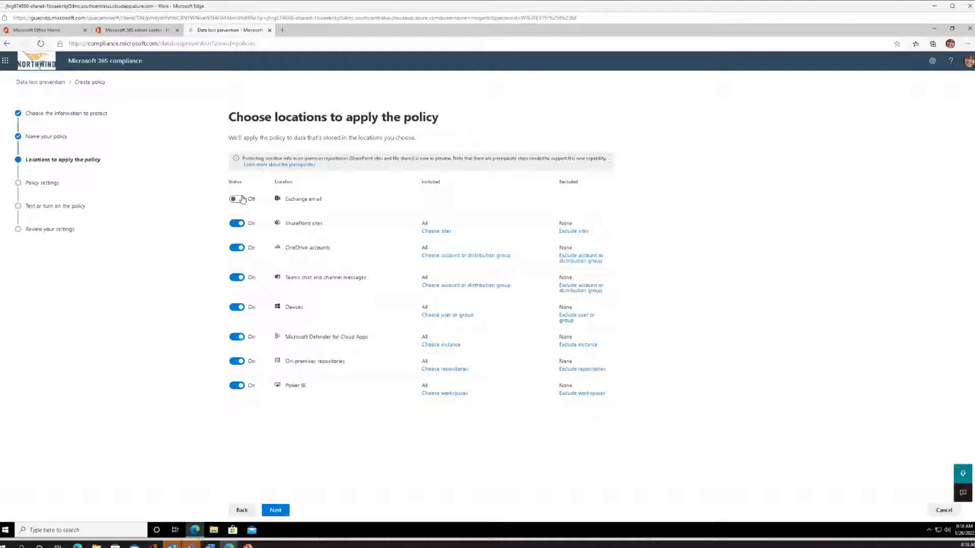
left_click(240, 199)
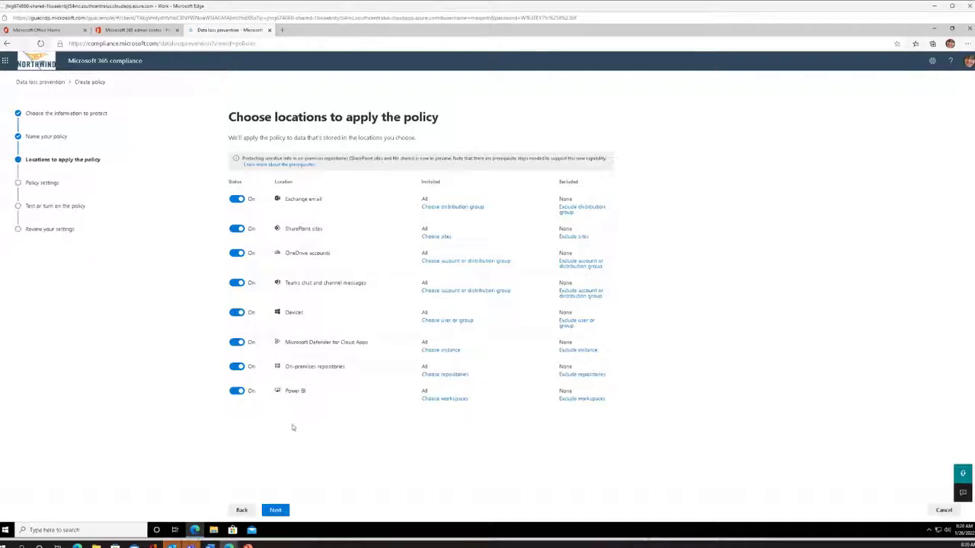
left_click(278, 511)
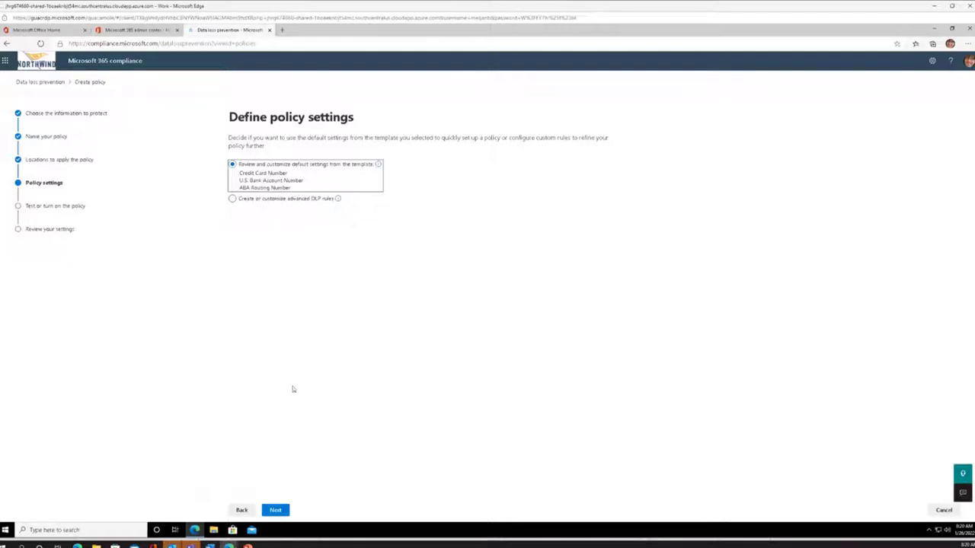
- Use the template's default policy settings, saving the sensitive info types to protect as listed and accepting the default protection actions
left_click(276, 514)
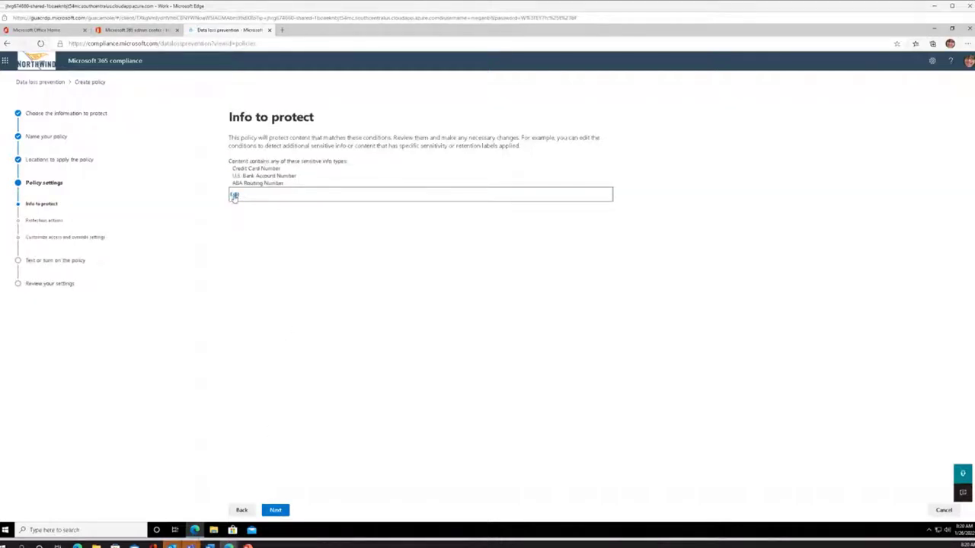
left_click(234, 196)
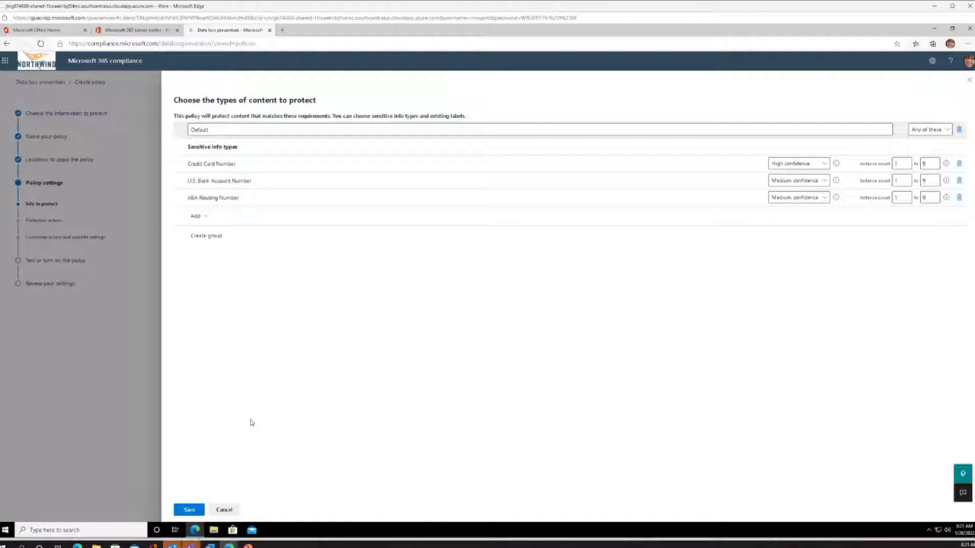
left_click(183, 511)
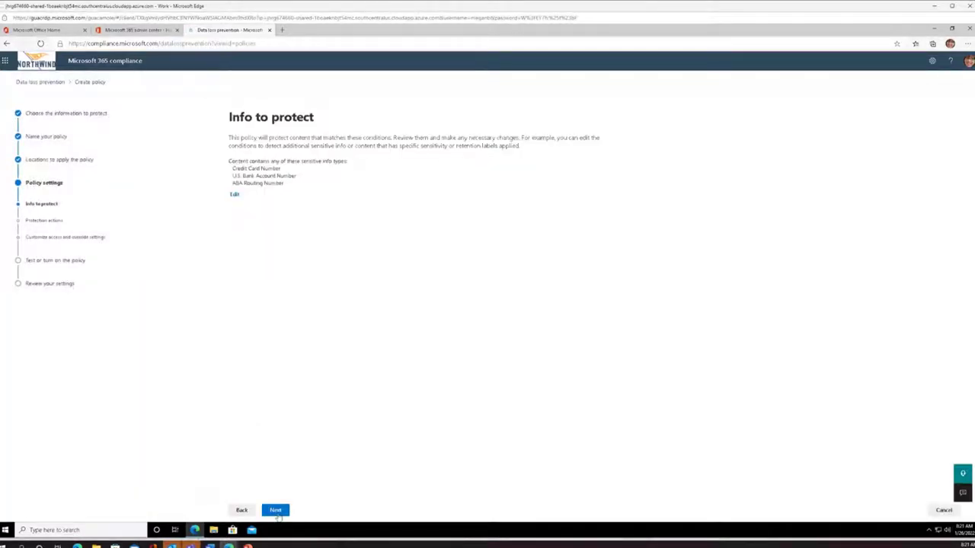
left_click(276, 511)
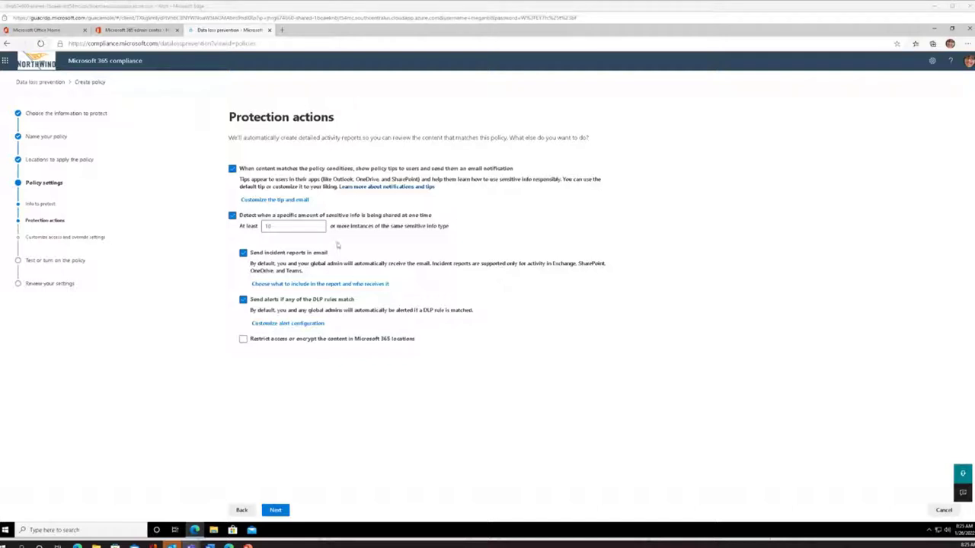
left_click(275, 511)
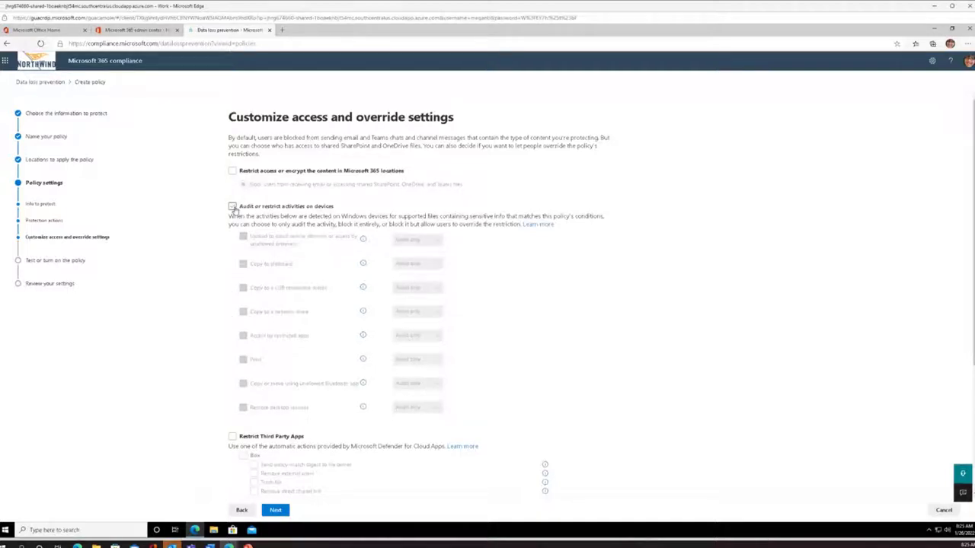
- Enable auditing or restricting activities on devices and enable Restrict Third Party Apps in the access and override settings
left_click(232, 207)
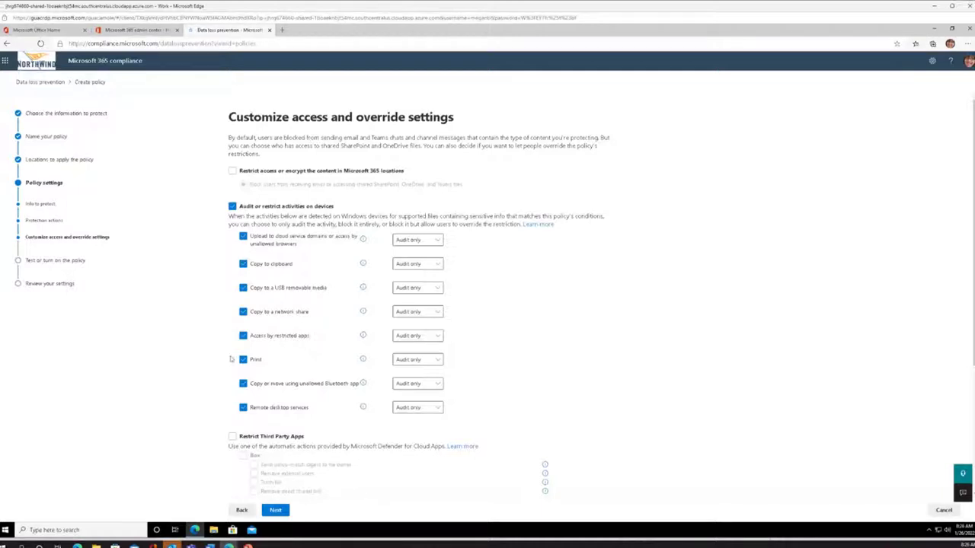
scroll(231, 365, "down", 3)
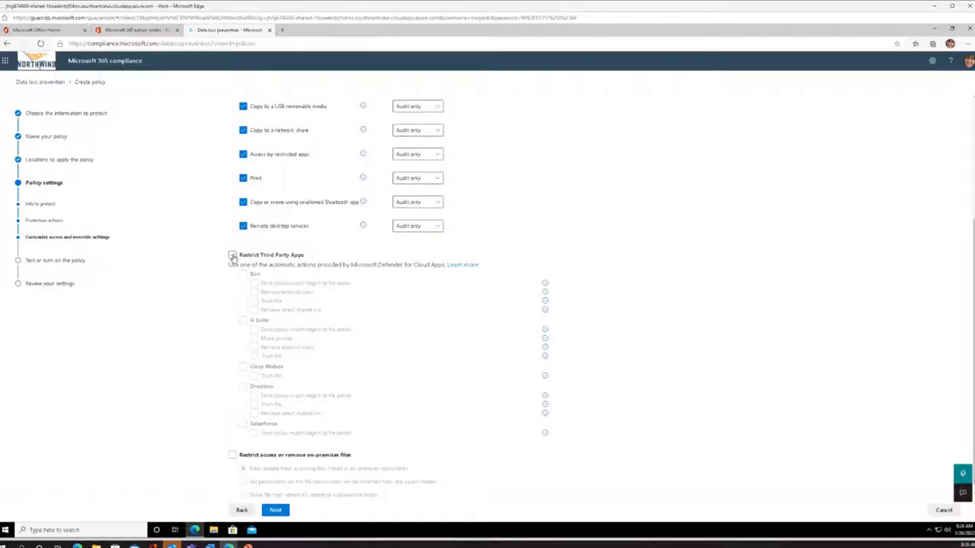
left_click(232, 256)
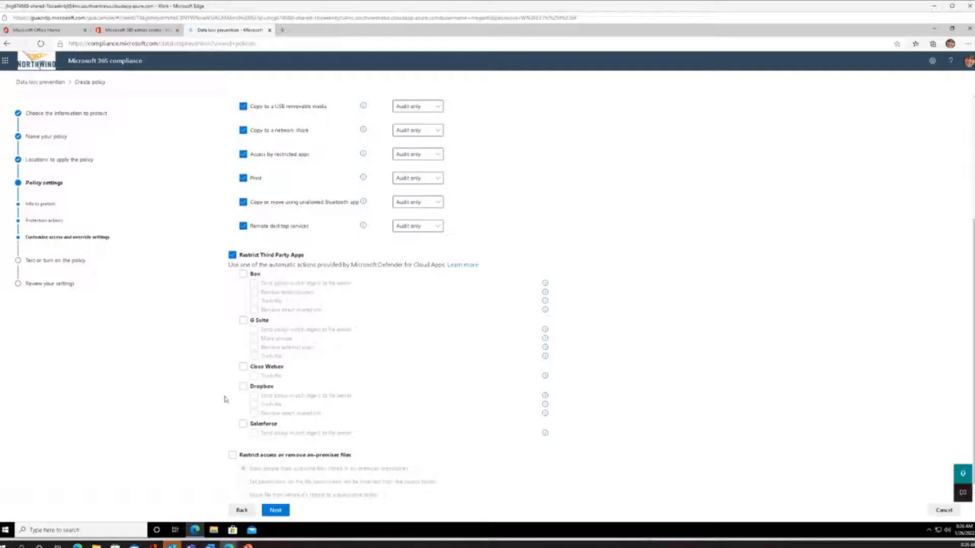
- Keep the policy on Test it out first and proceed to the review of its settings
left_click(276, 510)
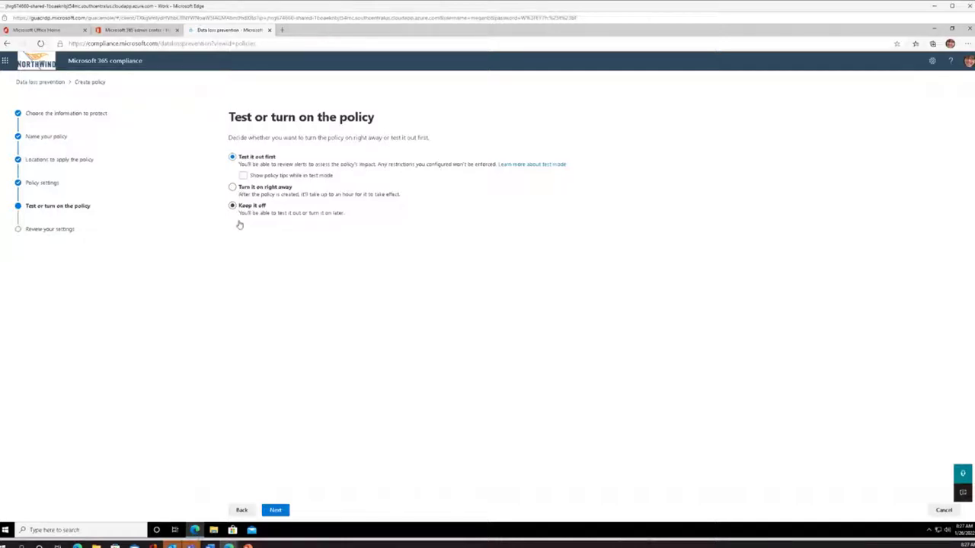
left_click(276, 513)
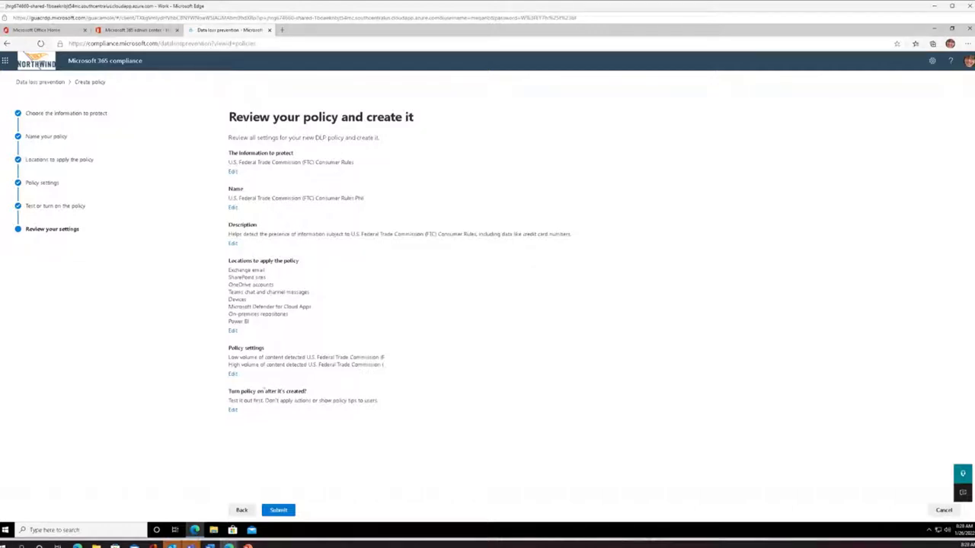
- Submit the reviewed FTC Consumer Rules policy, finish the creation and refresh the data loss prevention policies list
left_click(279, 510)
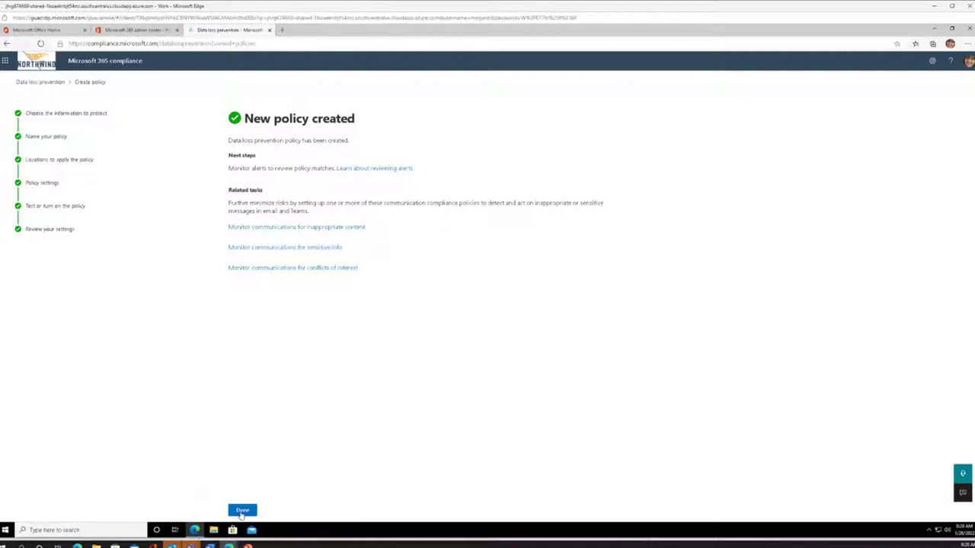
left_click(242, 512)
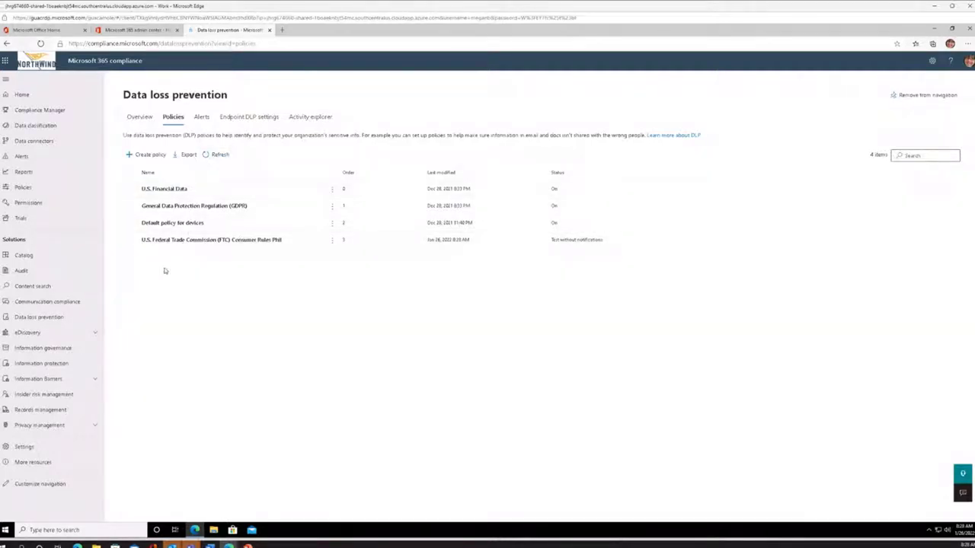
left_click(106, 63)
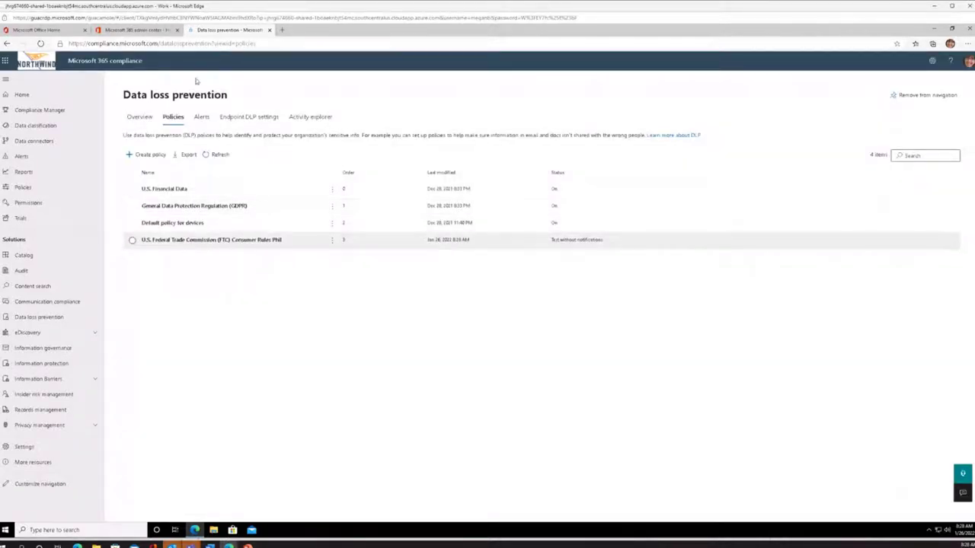
left_click(217, 155)
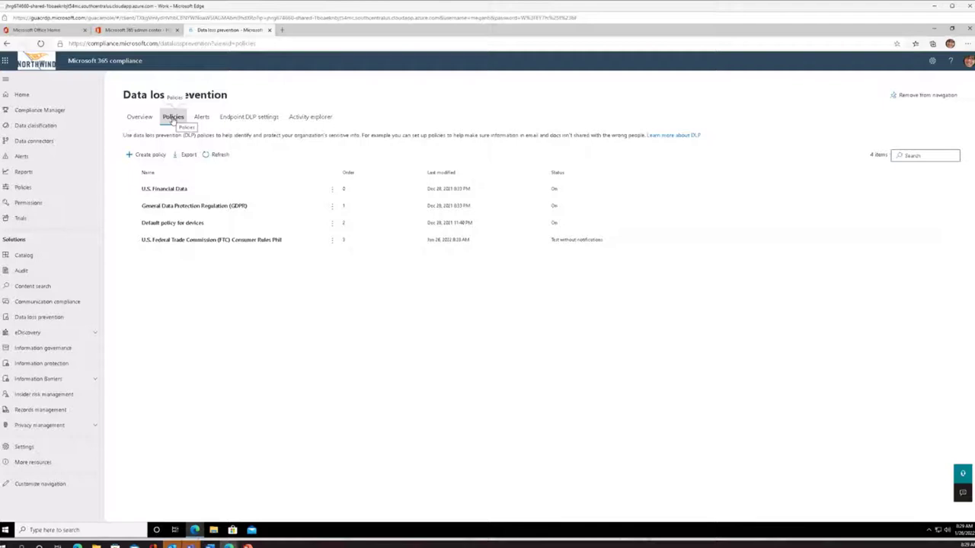
- Open Microsoft Teams from the Office home page and start a new chat with the VP of Finance, dismissing the introduction
left_click(48, 31)
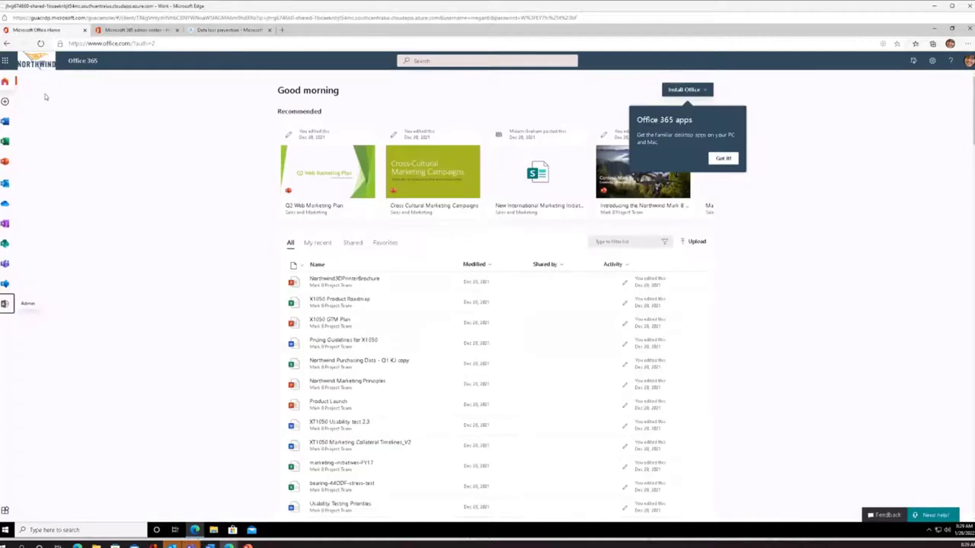
left_click(6, 262)
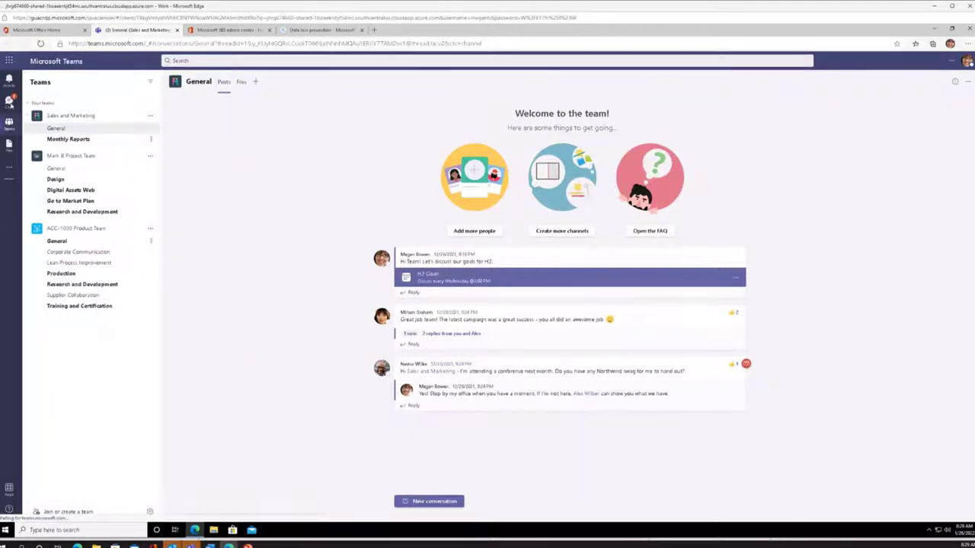
left_click(9, 102)
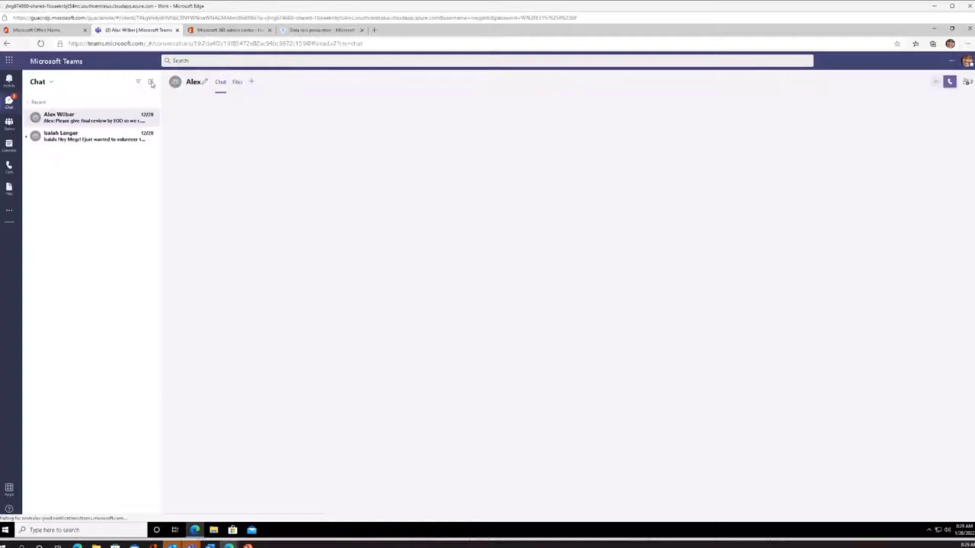
left_click(151, 82)
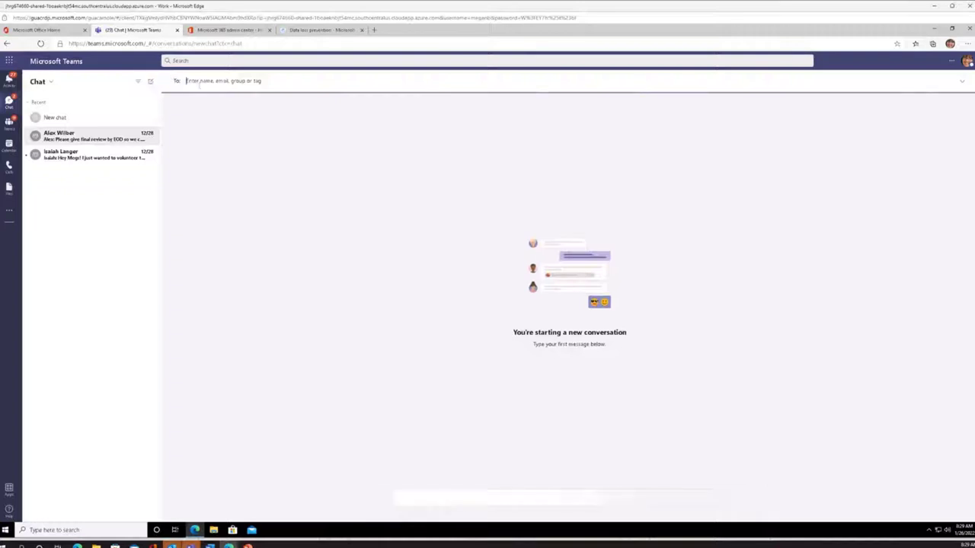
type("isa")
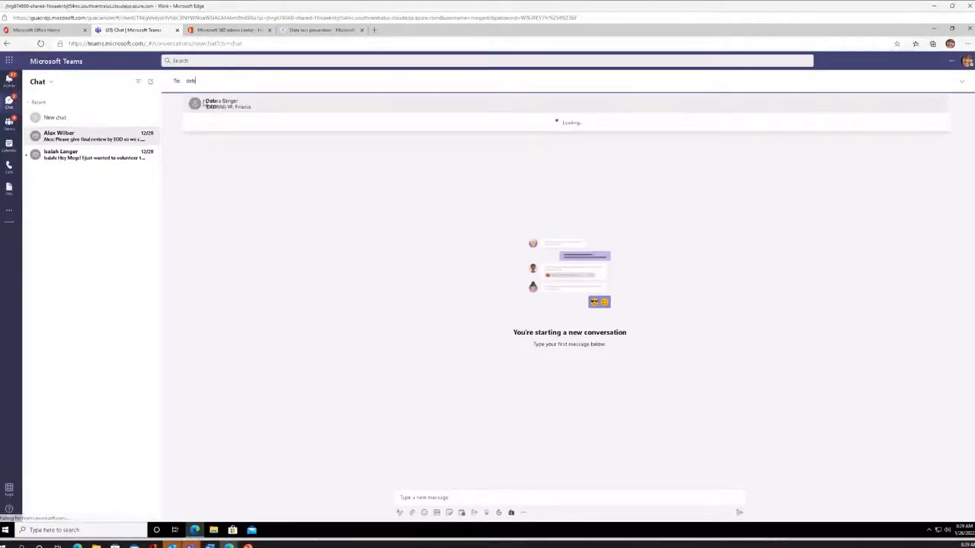
left_click(221, 103)
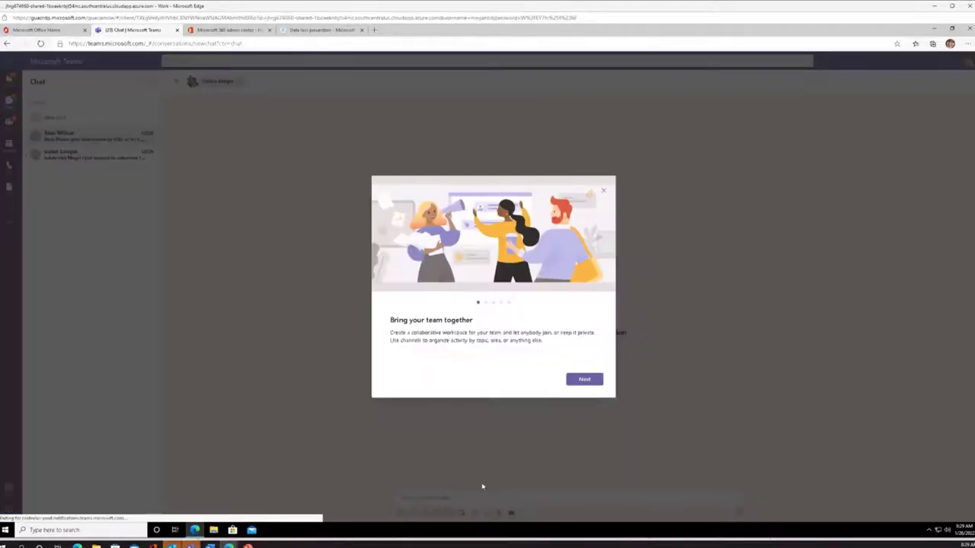
left_click(401, 497)
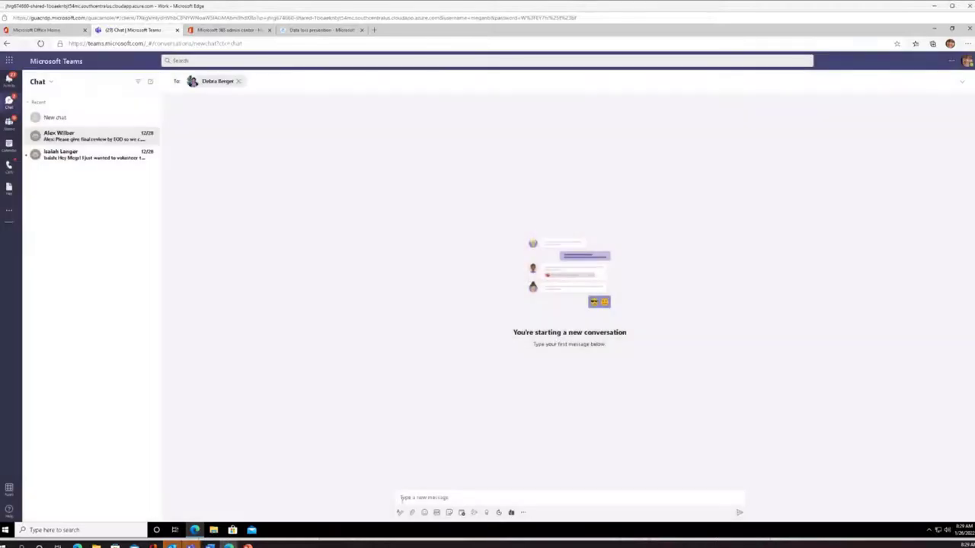
- Send a chat message containing Visa and a test card number, and open the help on what can be done about the message
left_click(412, 496)
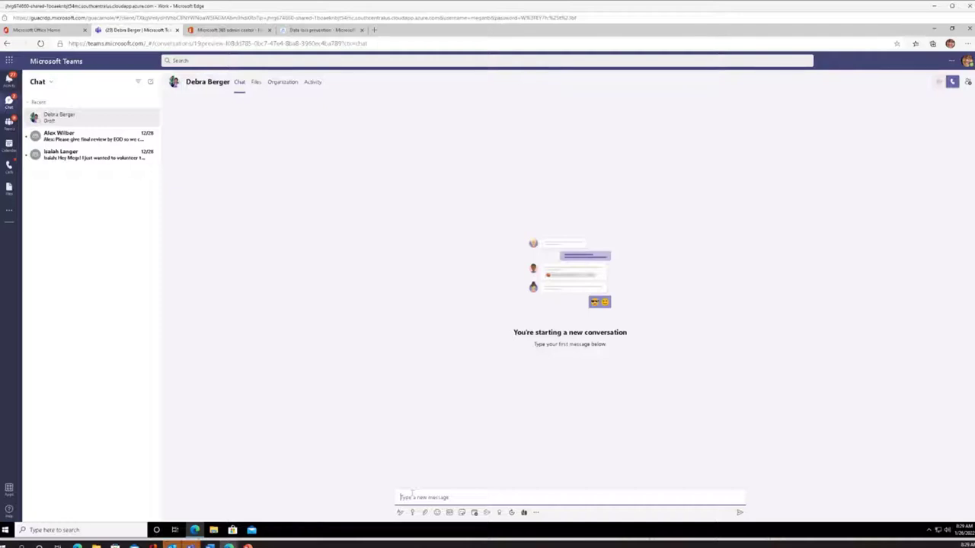
type("H")
type("isa 4")
type("11111111")
type("1111111")
left_click(738, 514)
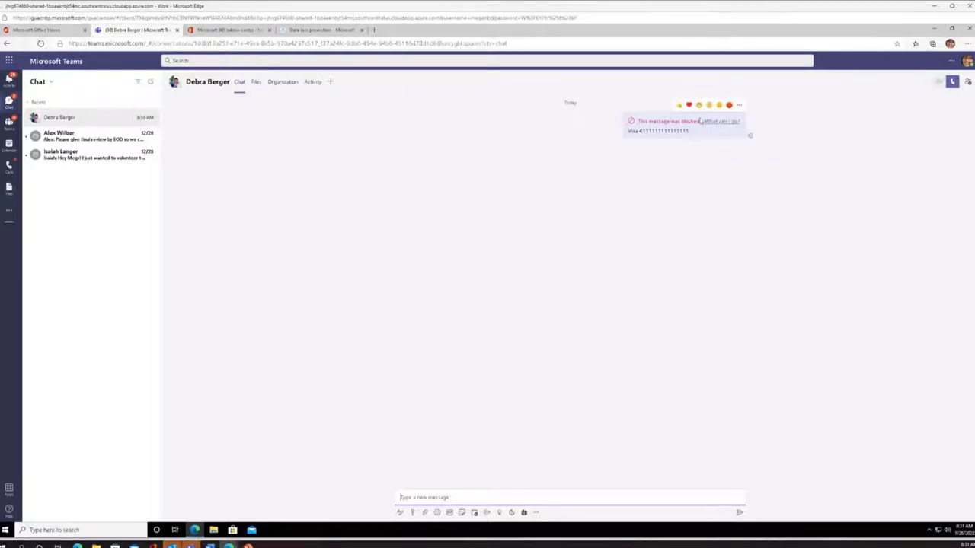
left_click(724, 124)
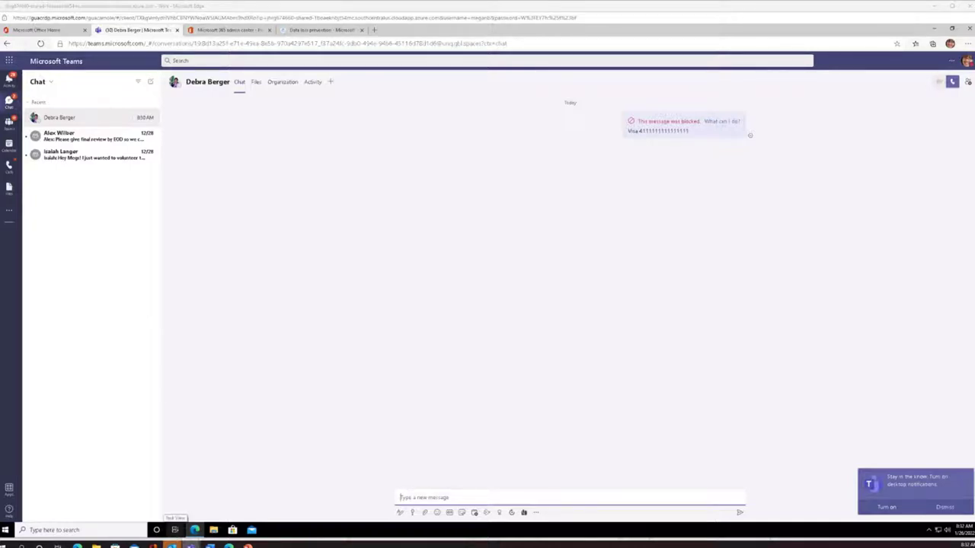
- Switch to the Microsoft Customer Digital Experiences site, reload the Retail CIE session details and examine which personas are in use on both pages
mouse_move(191, 545)
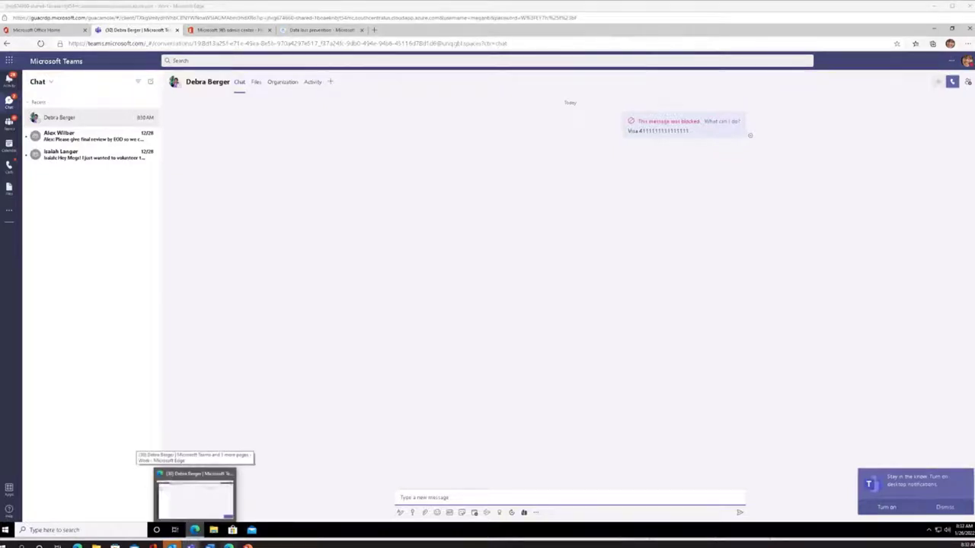
left_click(272, 499)
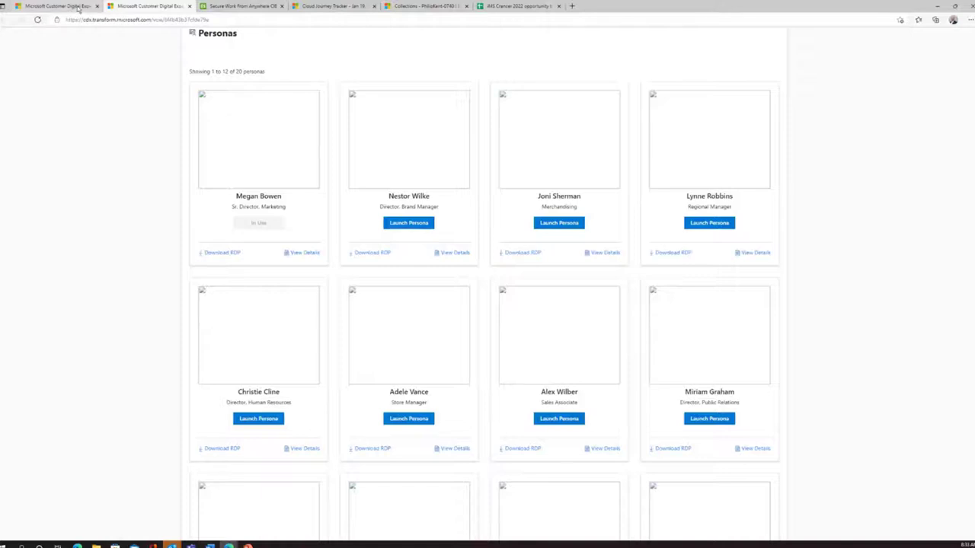
left_click(79, 9)
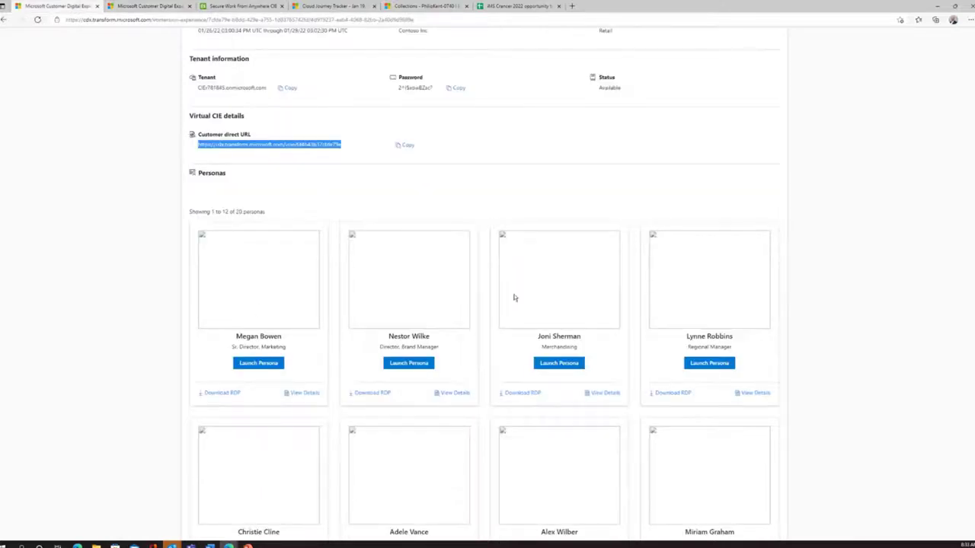
scroll(514, 298, "down", 2)
left_click(37, 19)
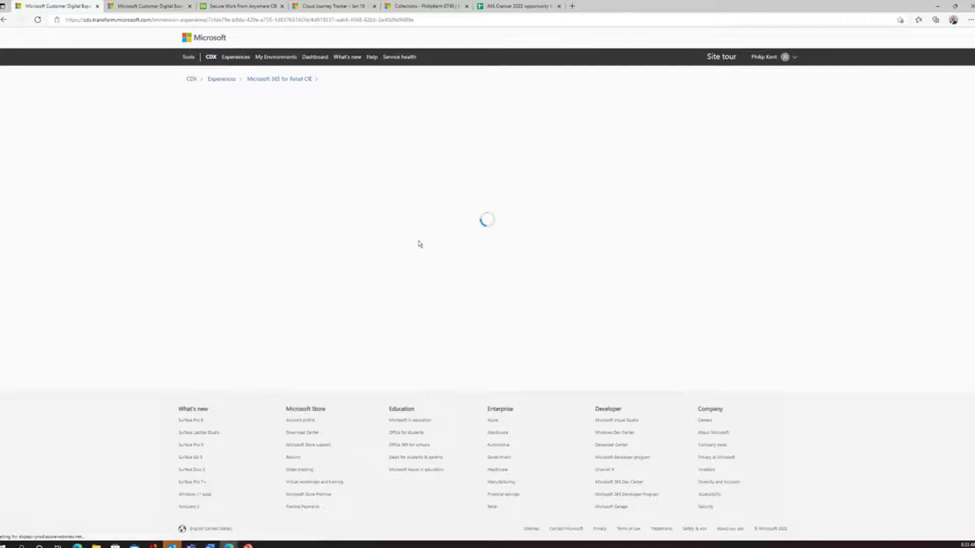
scroll(435, 305, "down", 3)
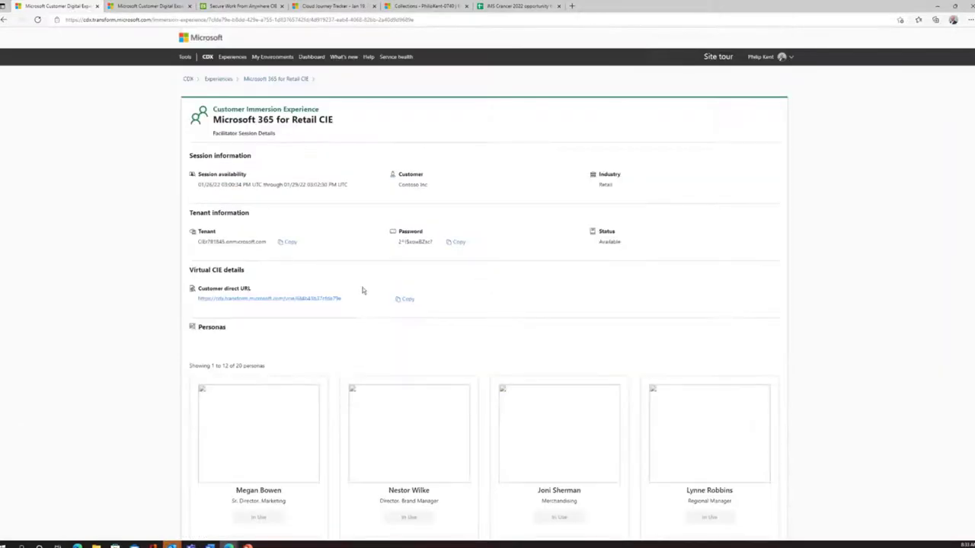
scroll(530, 333, "down", 7)
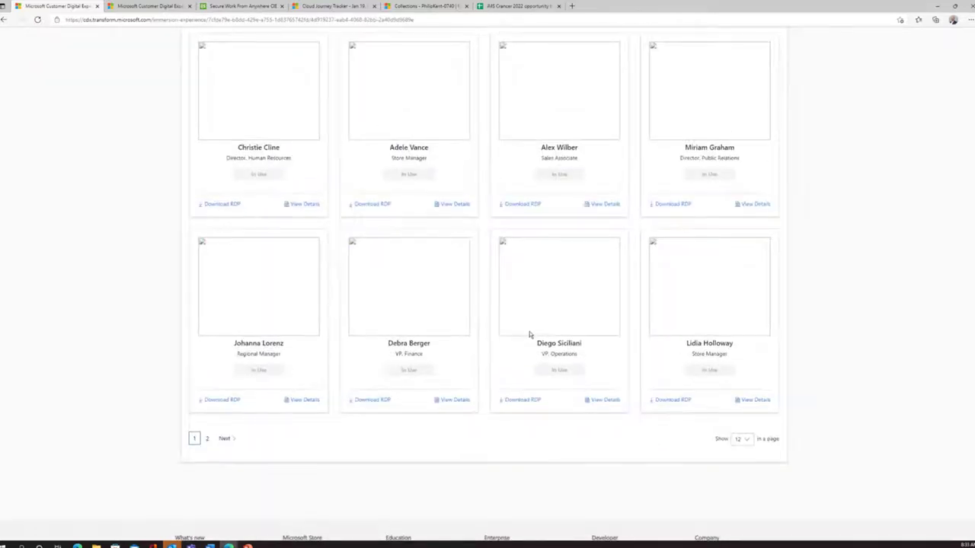
left_click(224, 439)
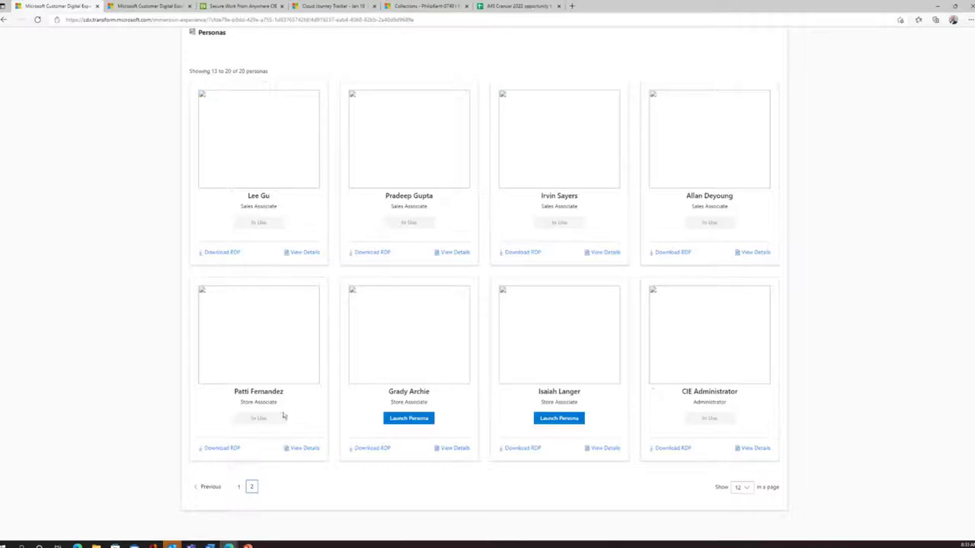
left_click(238, 487)
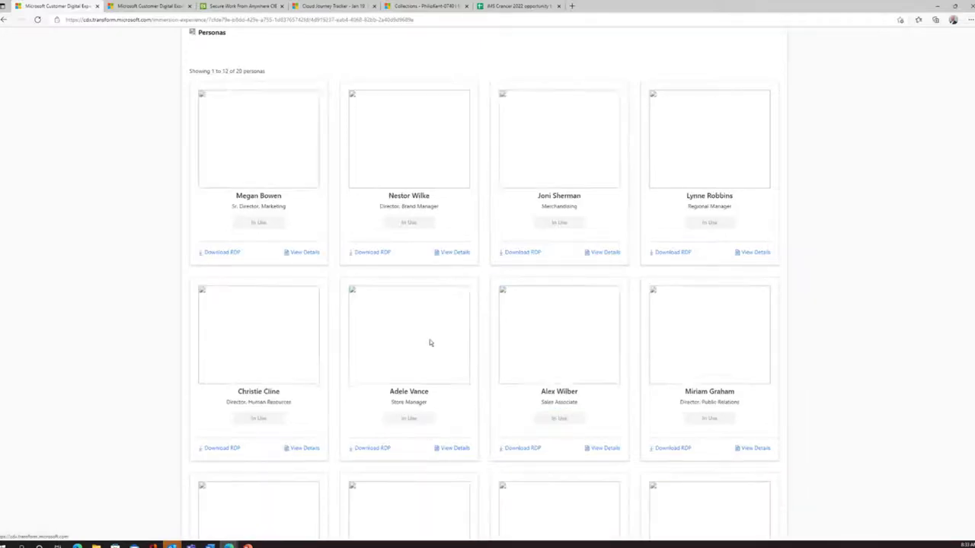
scroll(427, 342, "up", 4)
scroll(457, 320, "down", 3)
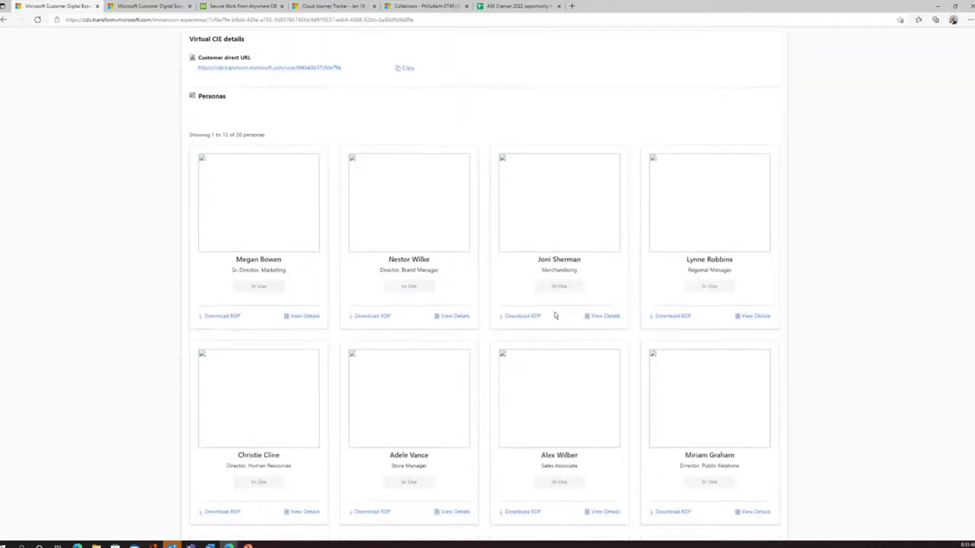
- Open the details of the Merchandising persona, reset its assignment and close the details
left_click(603, 317)
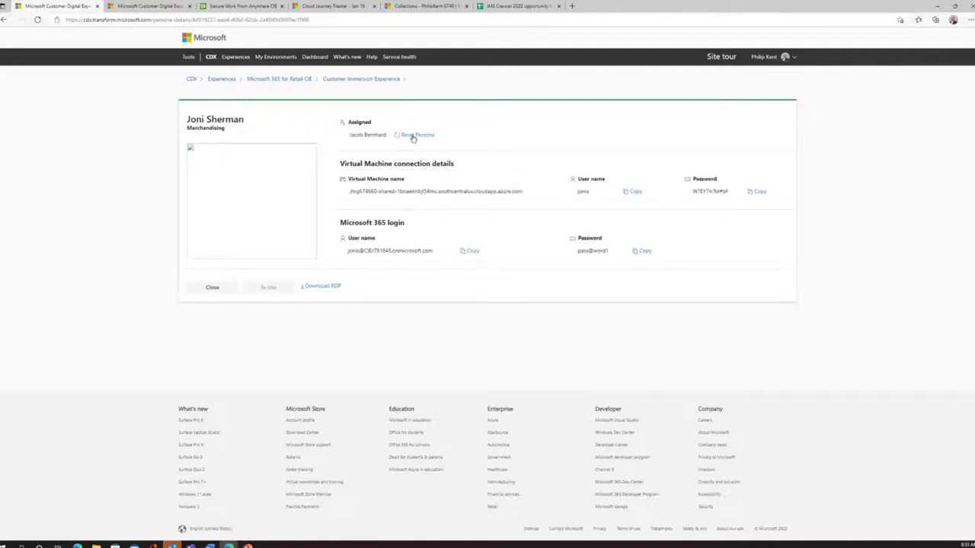
left_click(412, 135)
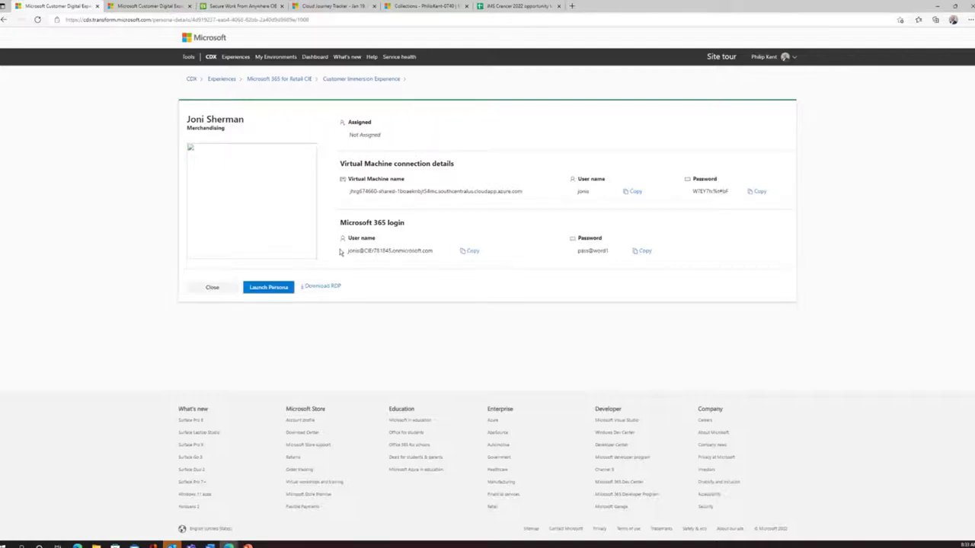
left_click(211, 290)
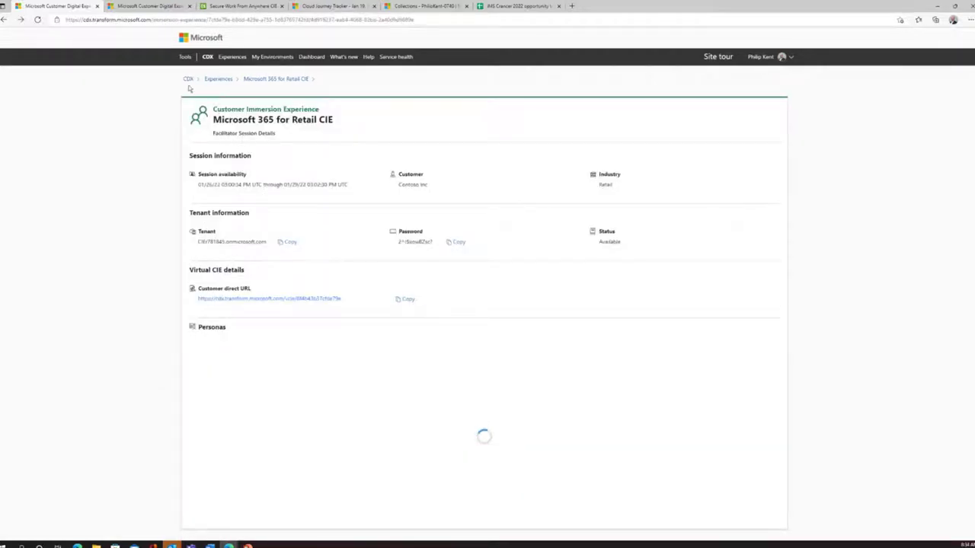
- Return to the remote desktop session, close the Teams chat and go back to the data loss prevention policies
left_click(149, 7)
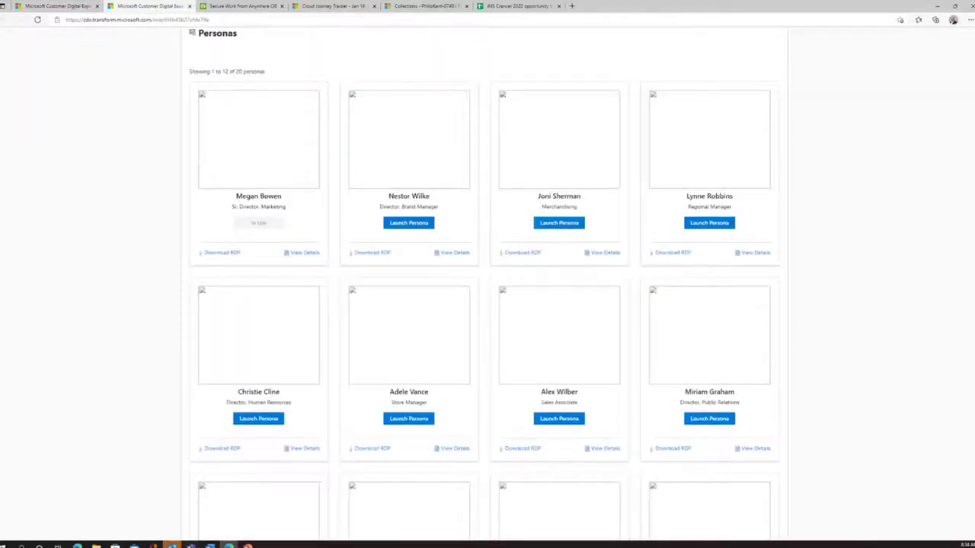
mouse_move(229, 545)
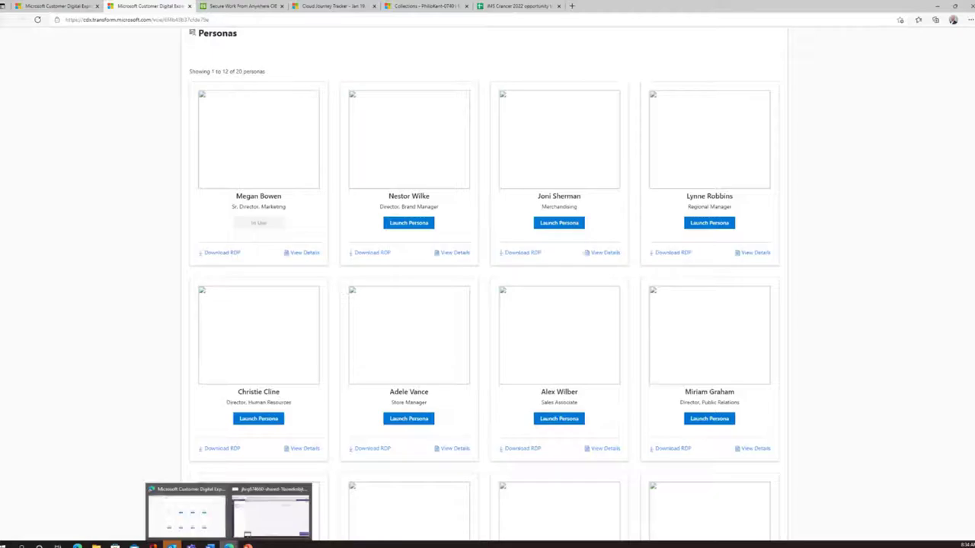
left_click(271, 514)
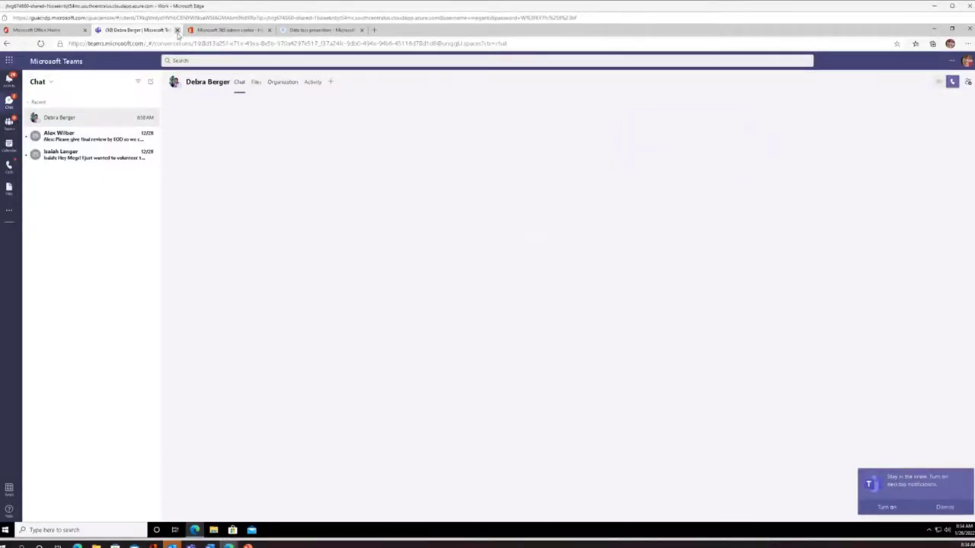
left_click(177, 30)
left_click(222, 31)
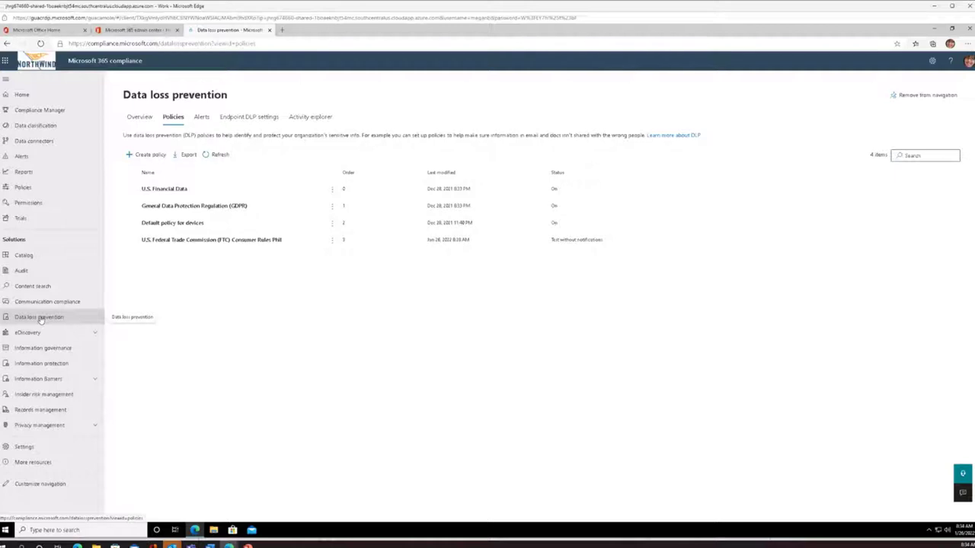
- Start a new sensitivity label in Information protection, entering the presenter's first name as both its name and display name
left_click(41, 364)
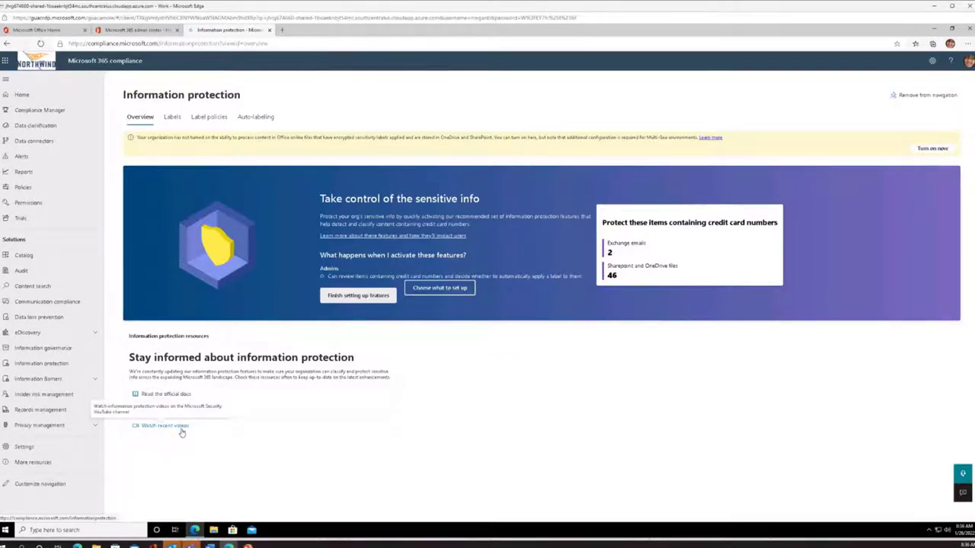
left_click(172, 118)
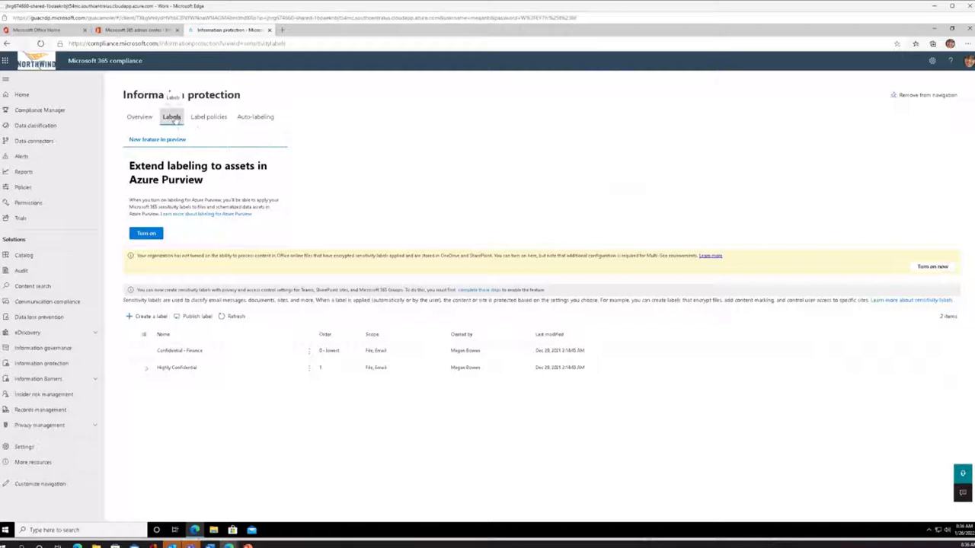
left_click(146, 318)
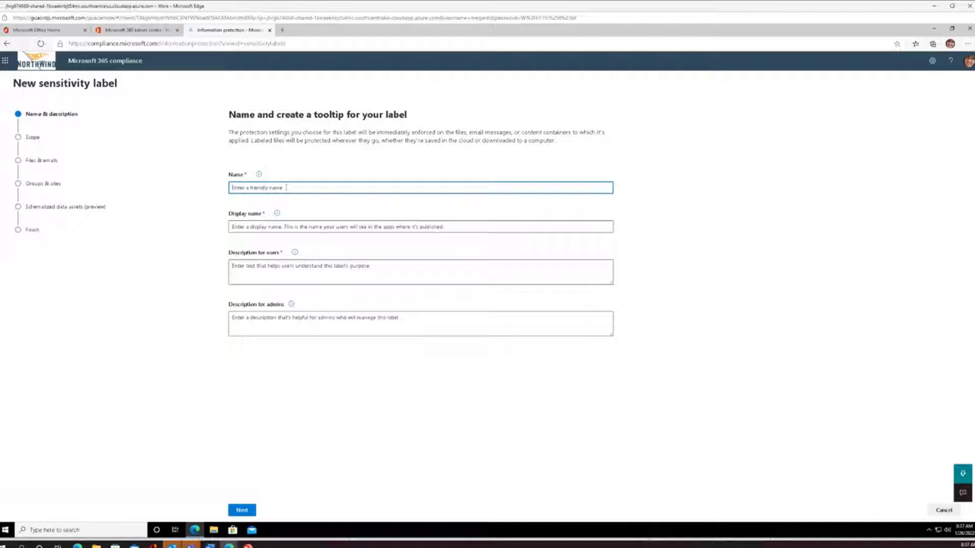
type("Ph")
left_click(257, 227)
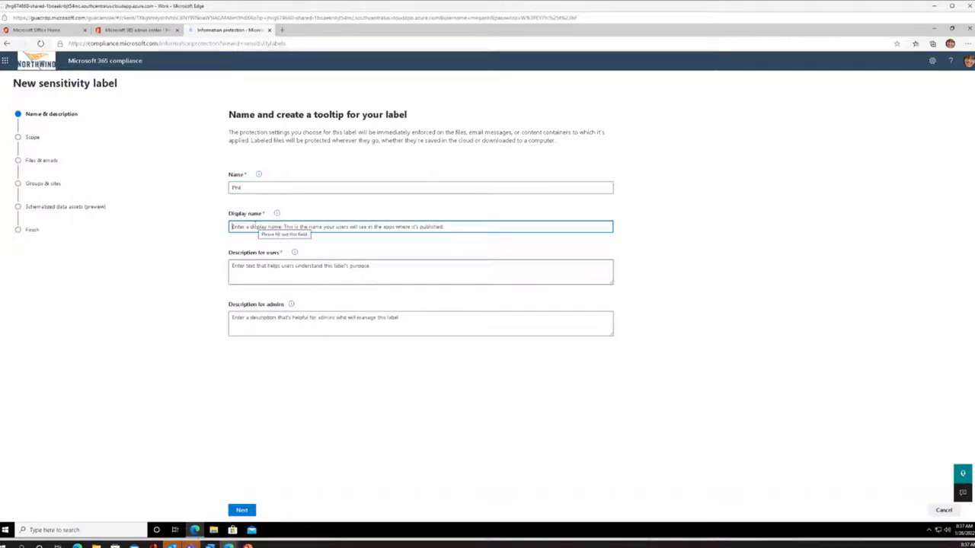
type("Phi")
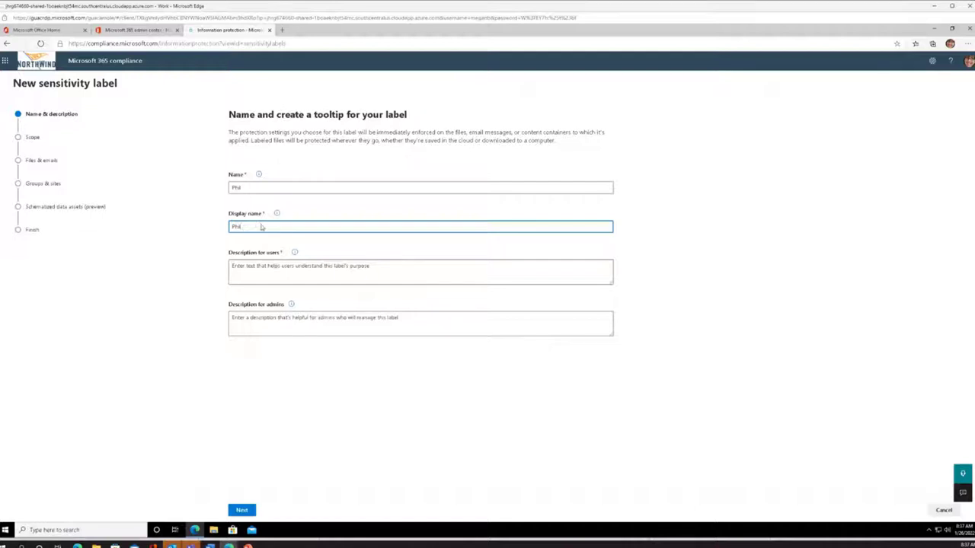
- Enter "SSN" as the label's description for users and keep its scope at Files & emails
left_click(257, 266)
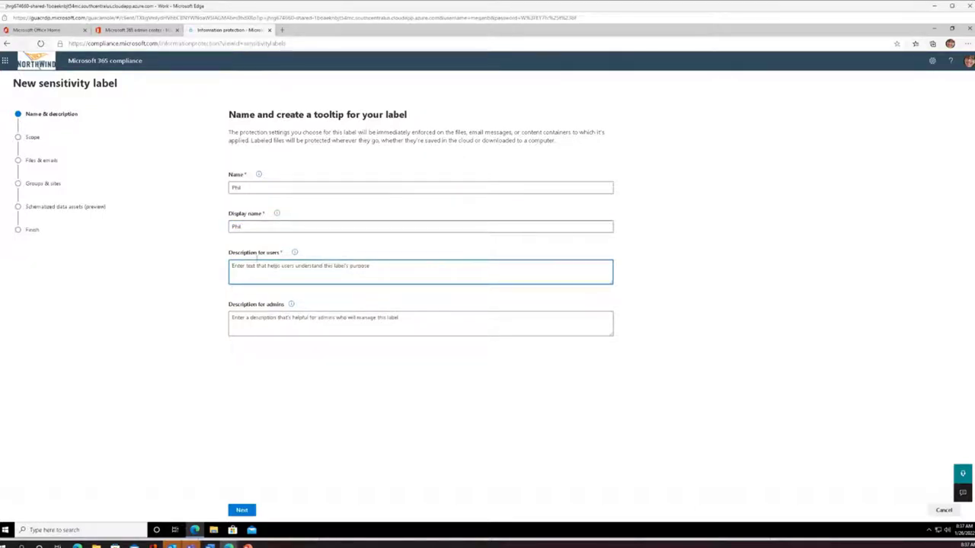
type("SSN")
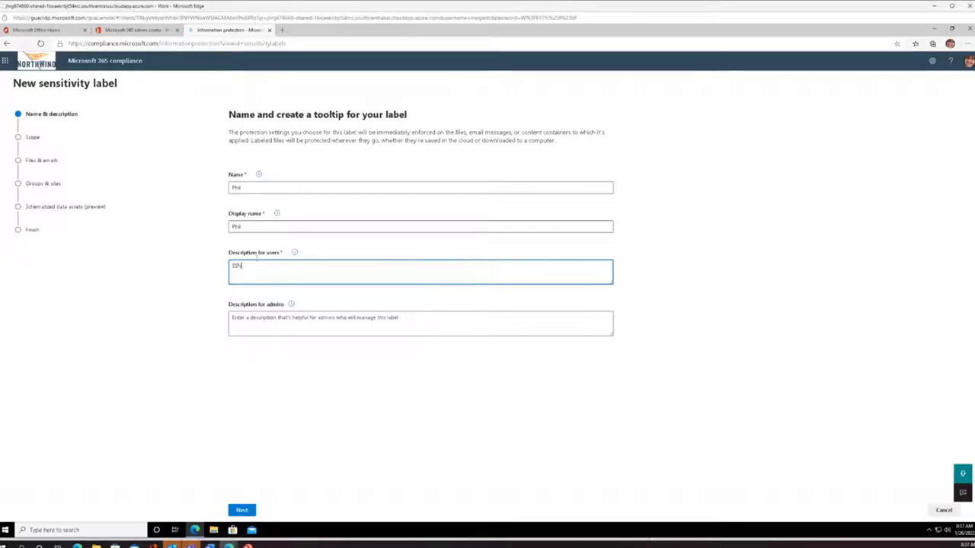
left_click(241, 511)
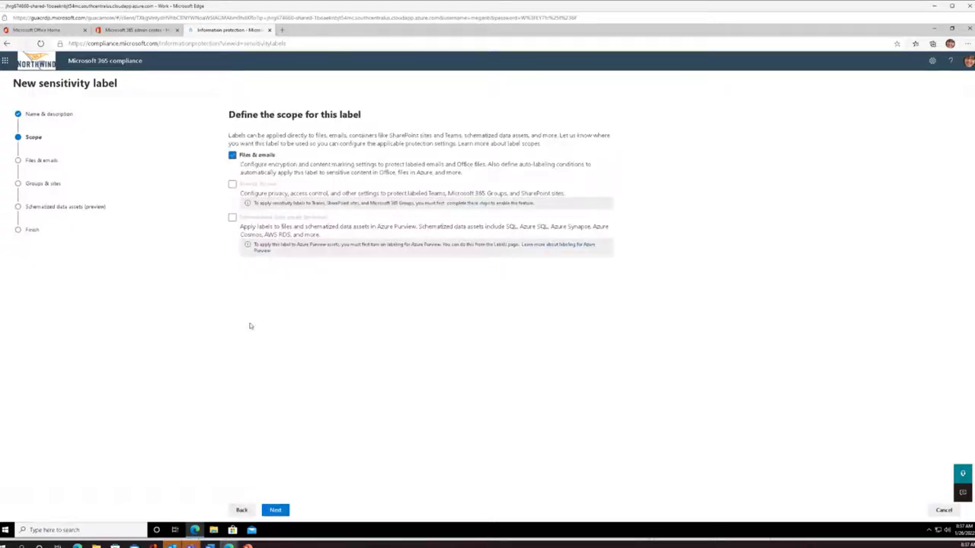
left_click(276, 511)
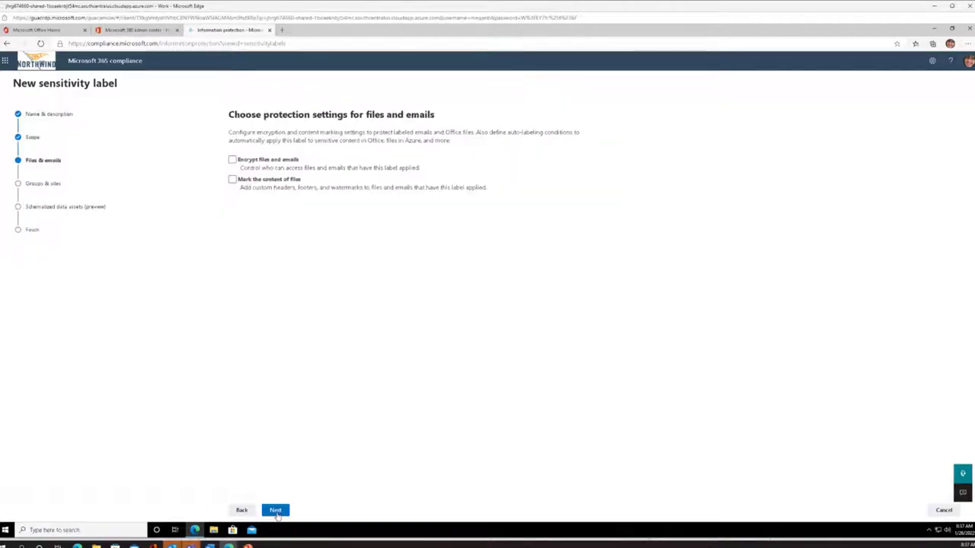
- Enable both encryption and content marking as the label's protection settings for files and emails
left_click(232, 160)
left_click(233, 180)
left_click(272, 510)
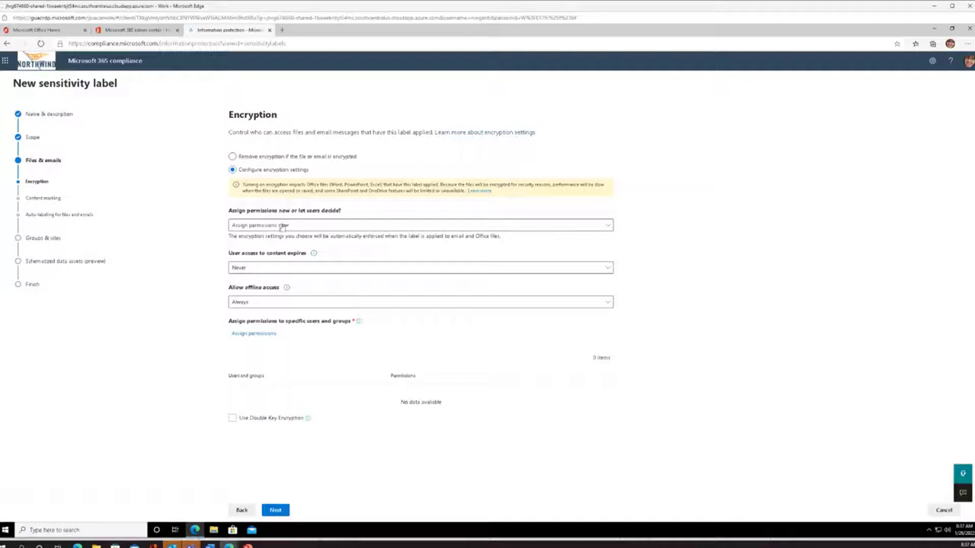
- Assign Co-Author encryption permissions to the signed-in user's account from the organization's user list and save the assignment
left_click(255, 334)
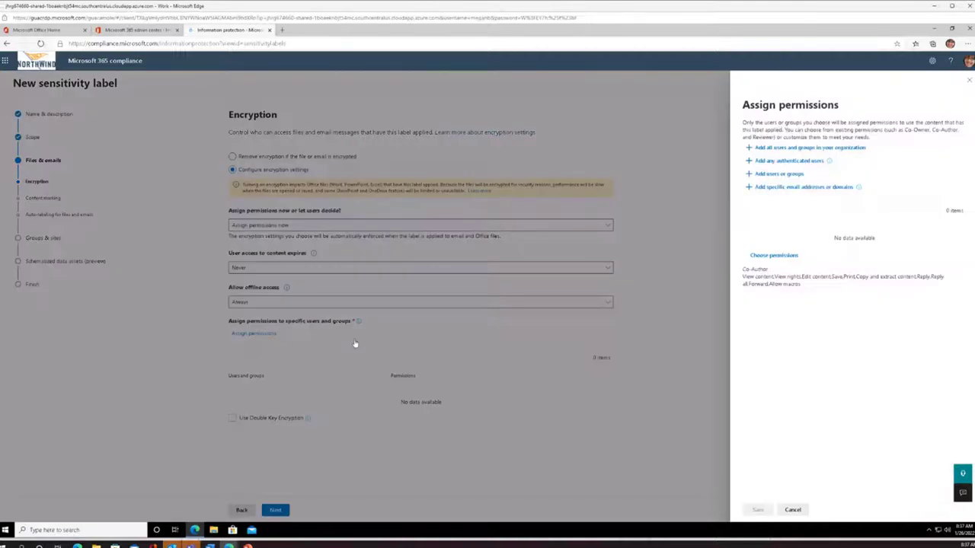
left_click(792, 175)
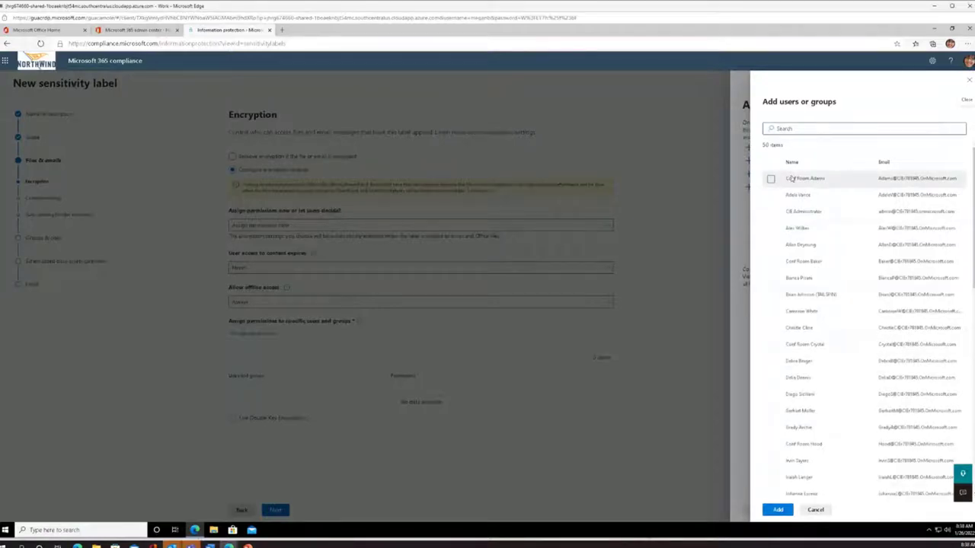
scroll(769, 412, "down", 4)
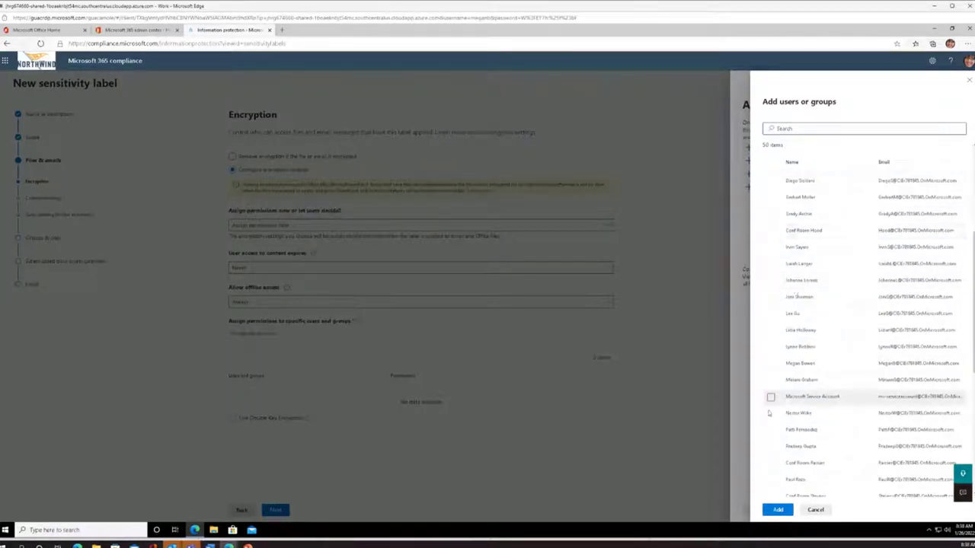
left_click(771, 364)
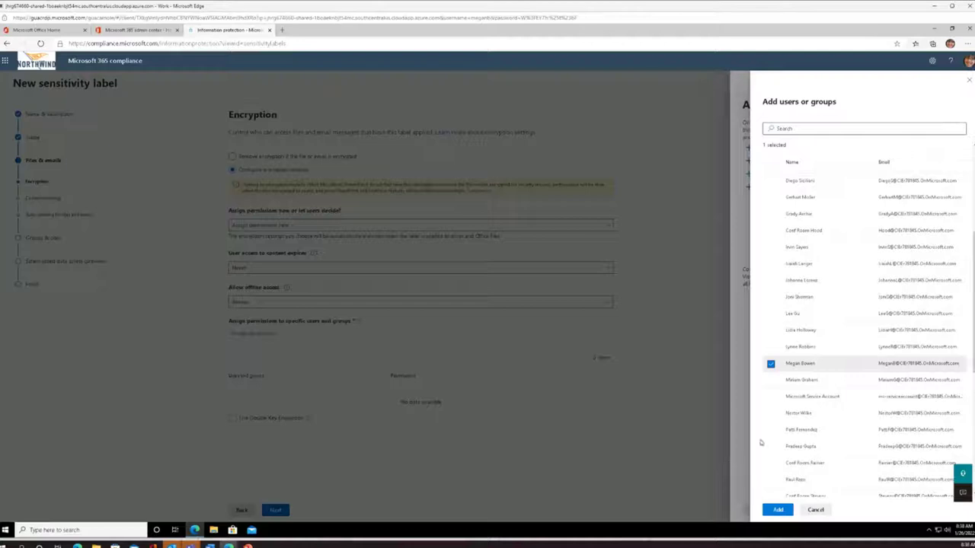
left_click(772, 510)
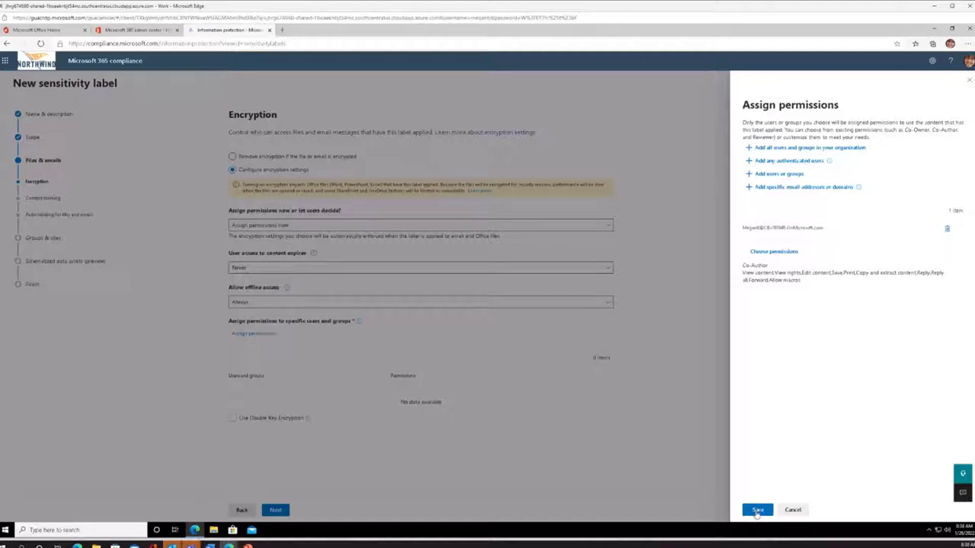
left_click(757, 511)
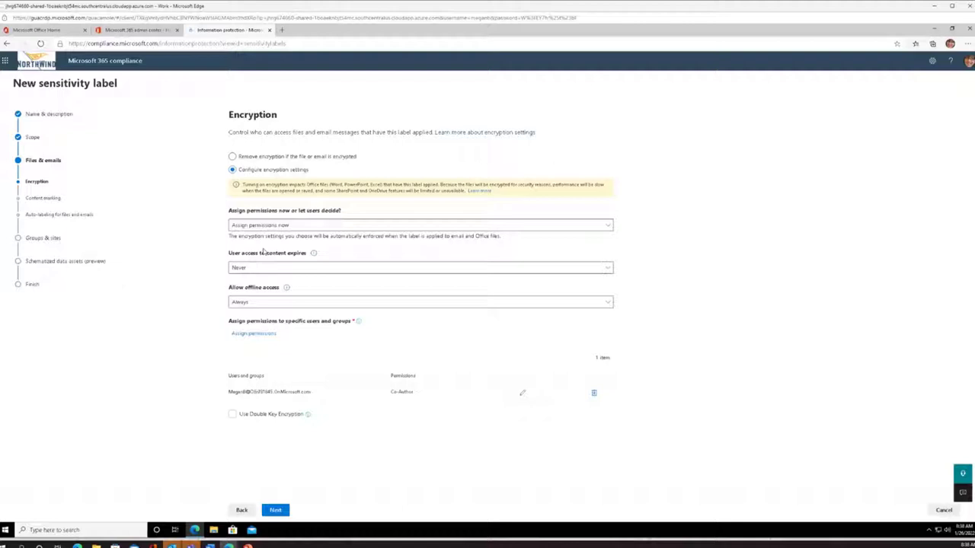
- Keep the expiry of user access to content at Never and accept the encryption settings
left_click(297, 271)
left_click(295, 280)
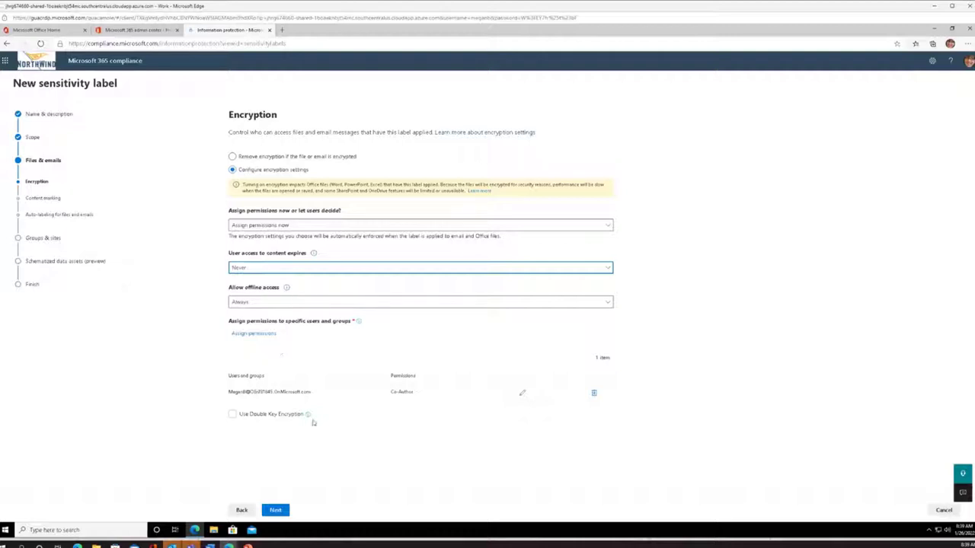
left_click(276, 510)
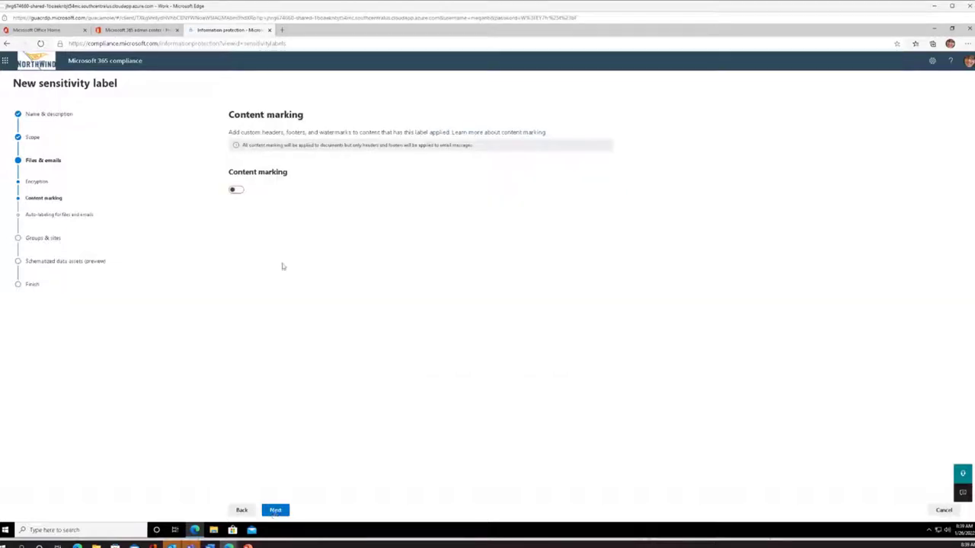
- Turn on content marking with a watermark reading "do not send PII" in red at font size 100, and accept the marking settings
left_click(236, 192)
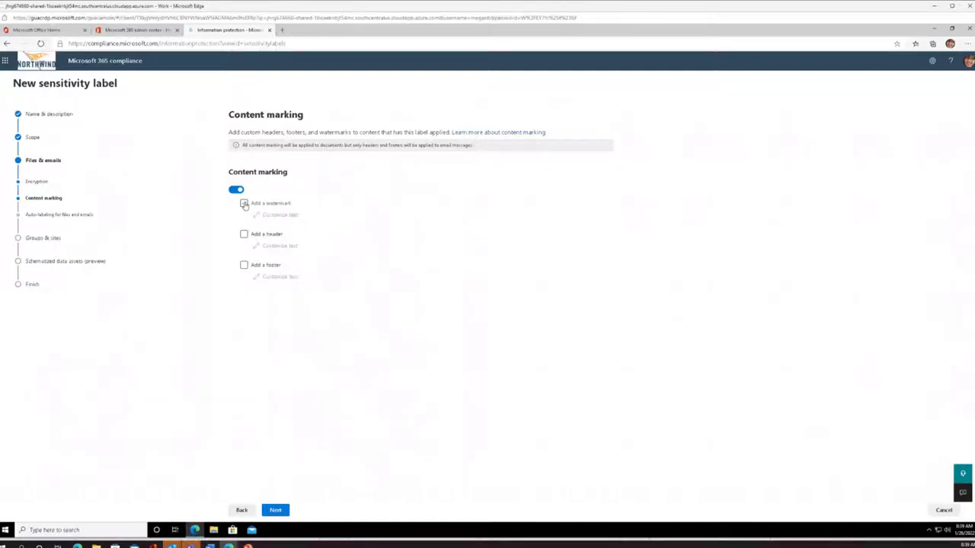
left_click(243, 204)
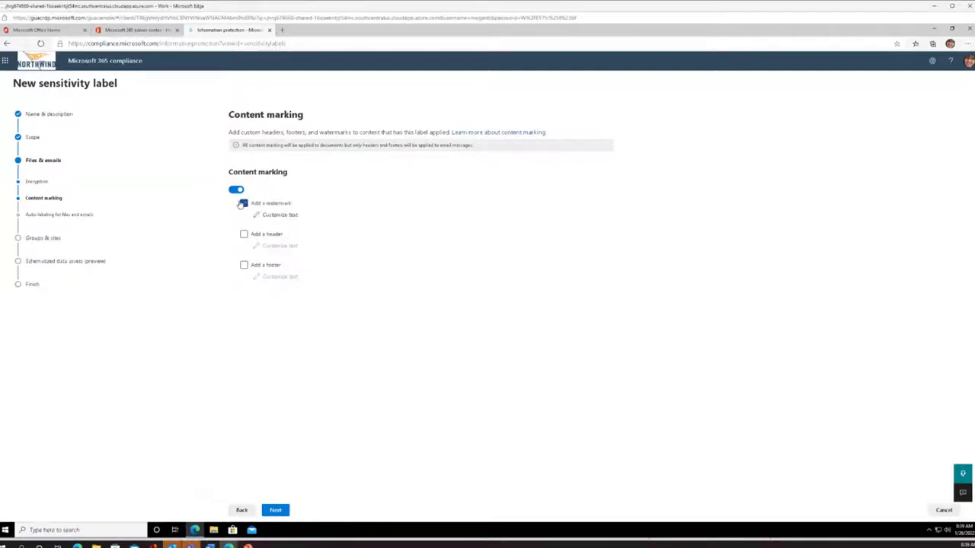
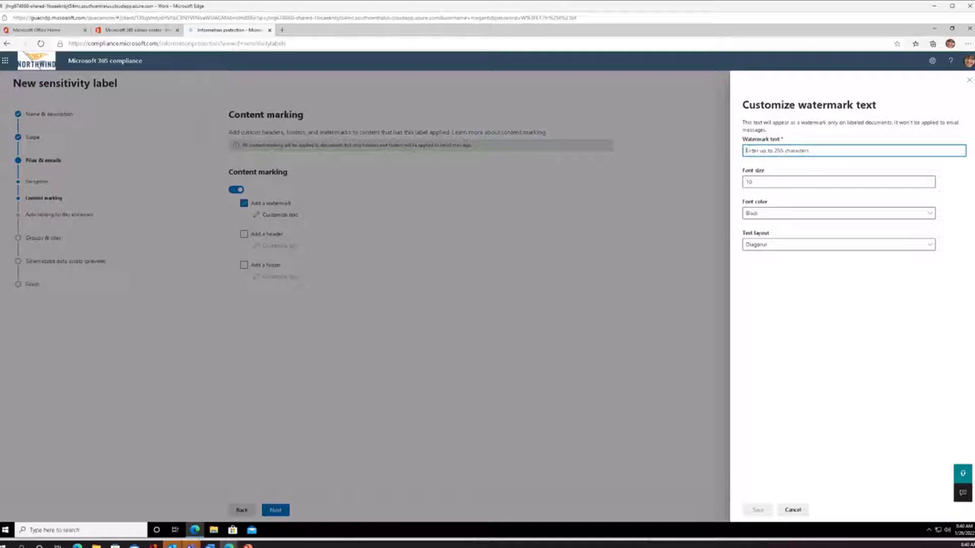
type("W")
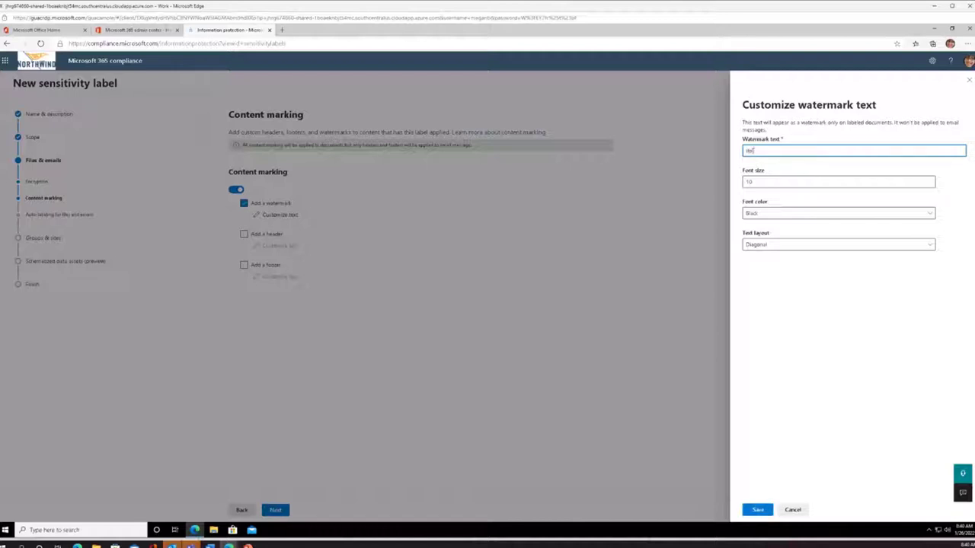
type("o not f")
type("end IT")
left_click(782, 181)
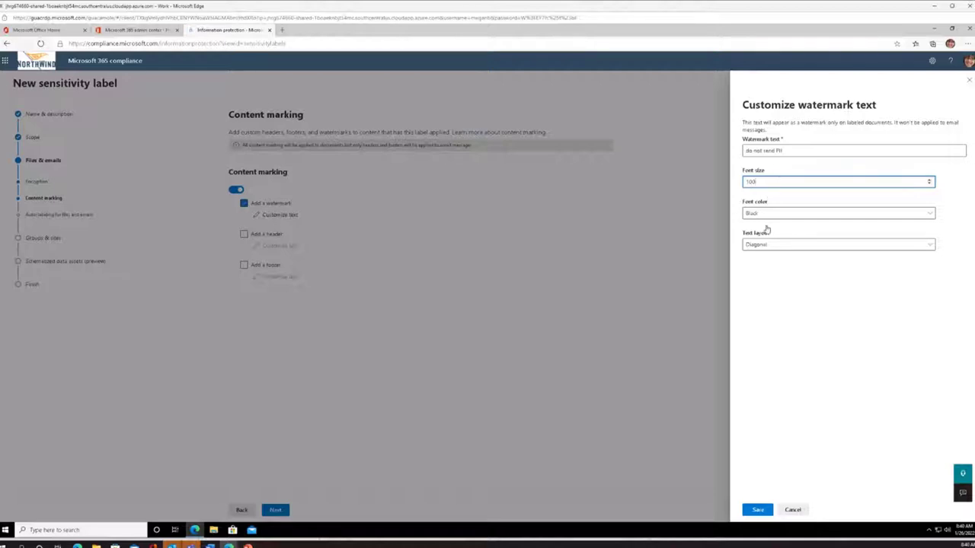
left_click(766, 216)
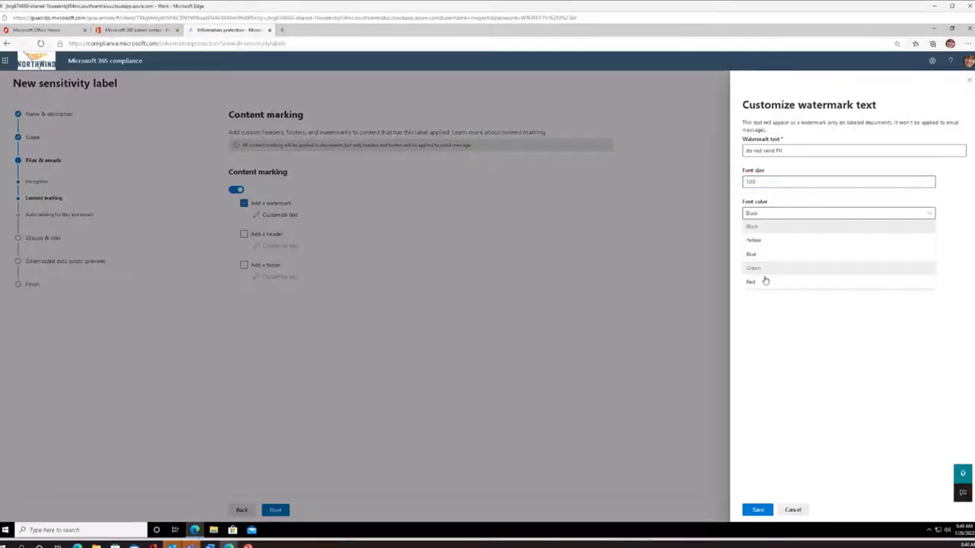
left_click(764, 281)
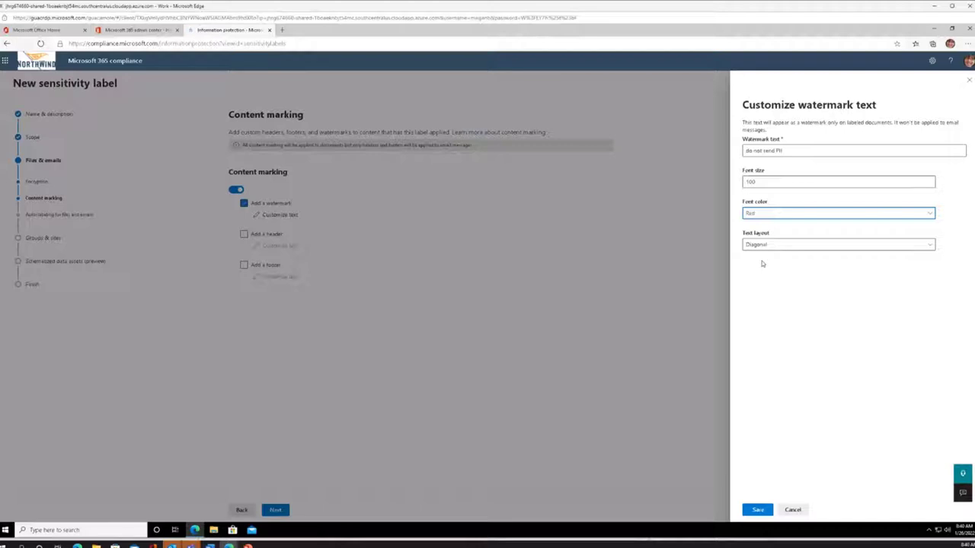
left_click(758, 512)
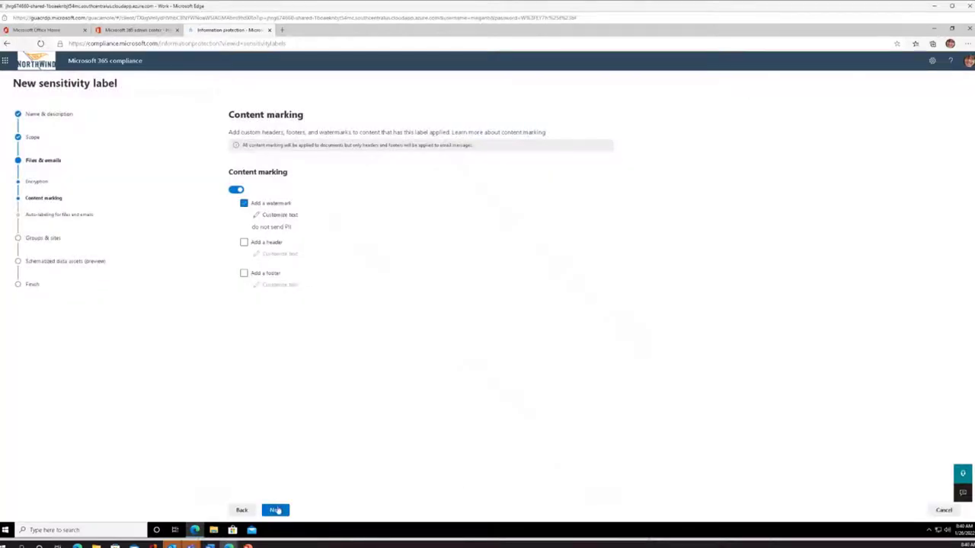
left_click(276, 510)
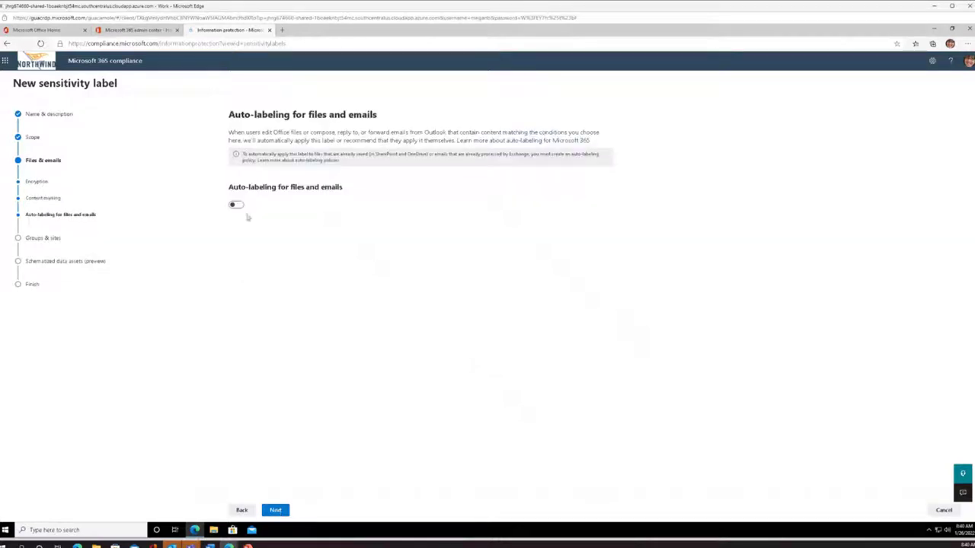
- Turn on auto-labeling for files and emails with a Content contains condition for the U.S. Social Security Number (SSN) sensitive info type
left_click(235, 204)
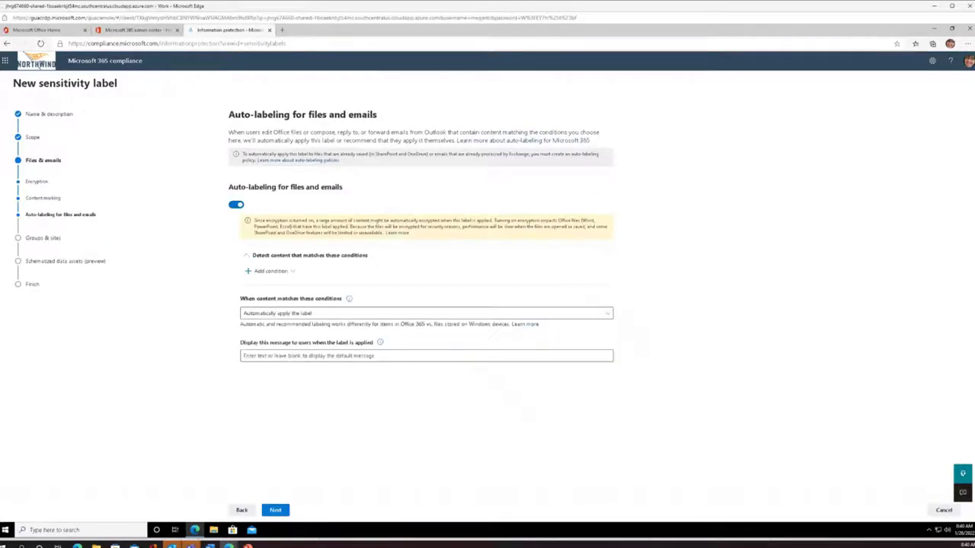
left_click(266, 272)
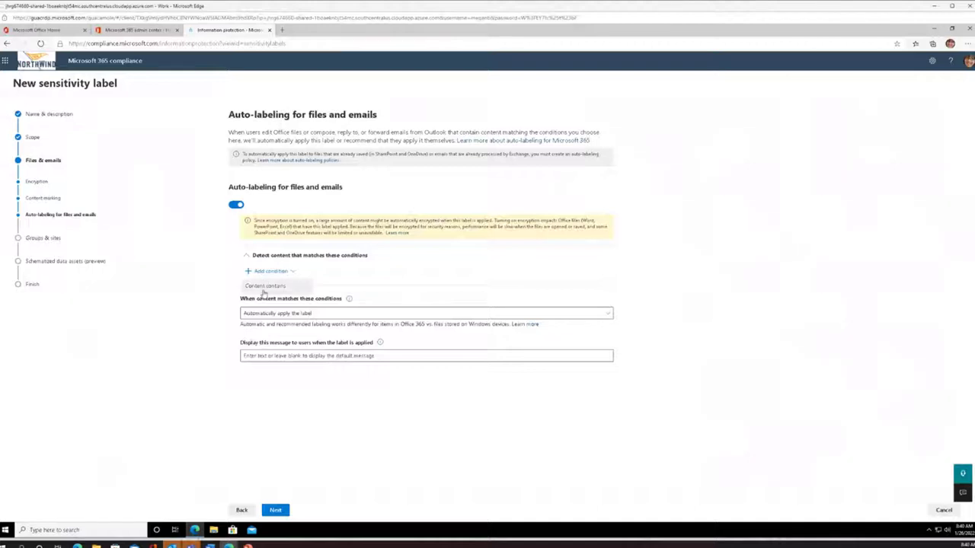
left_click(265, 288)
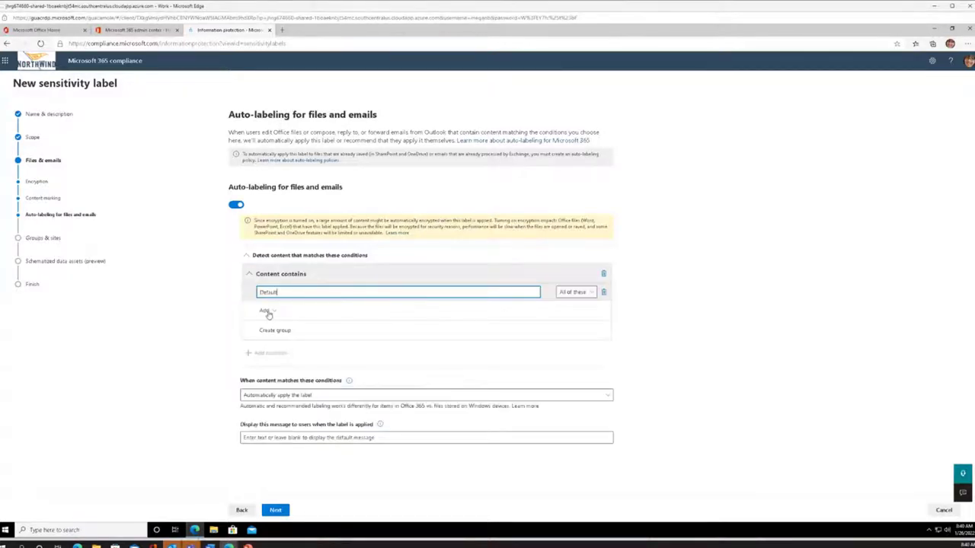
left_click(266, 312)
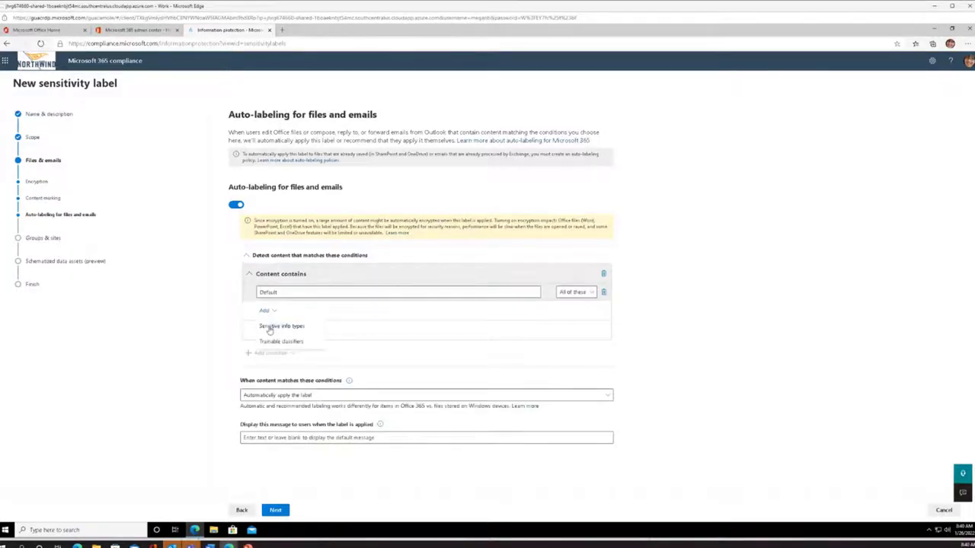
left_click(271, 327)
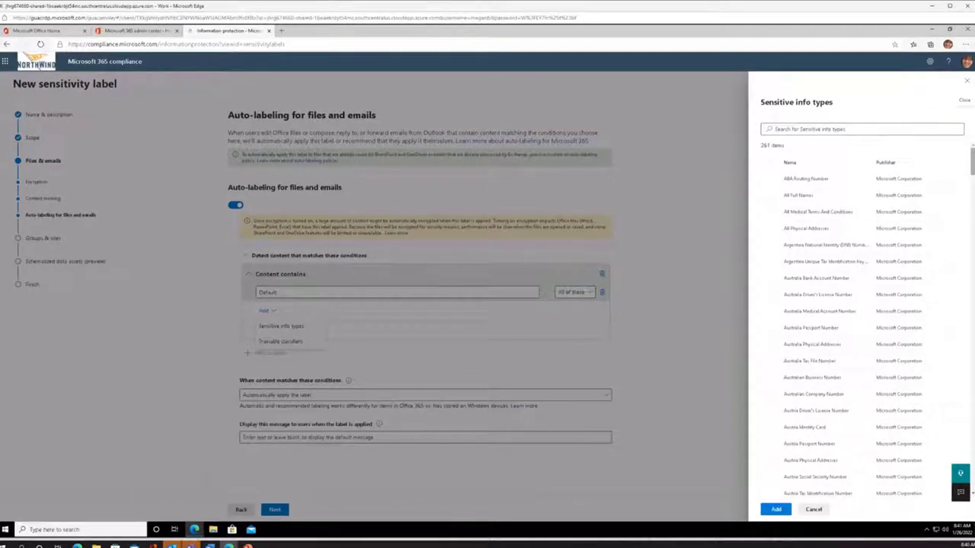
left_click_drag(972, 162, 971, 446)
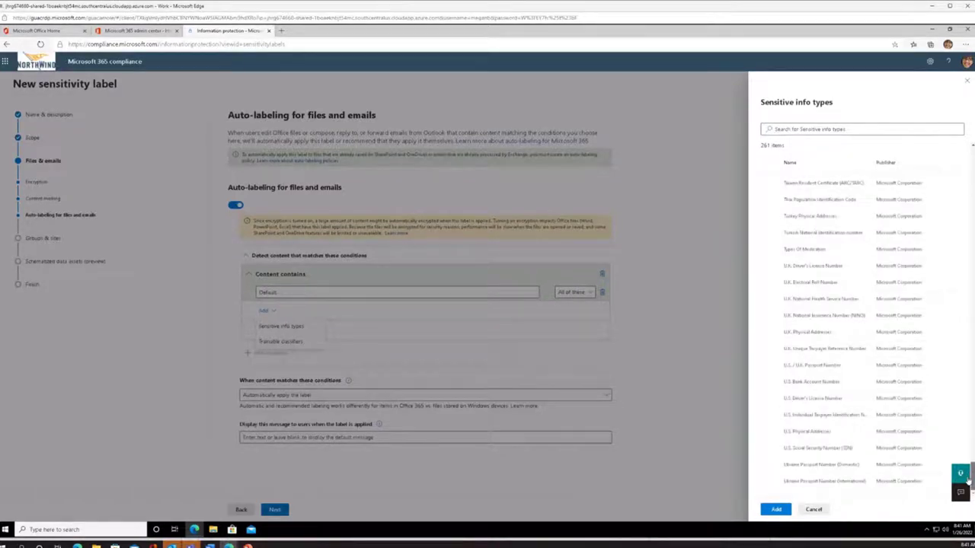
left_click(769, 448)
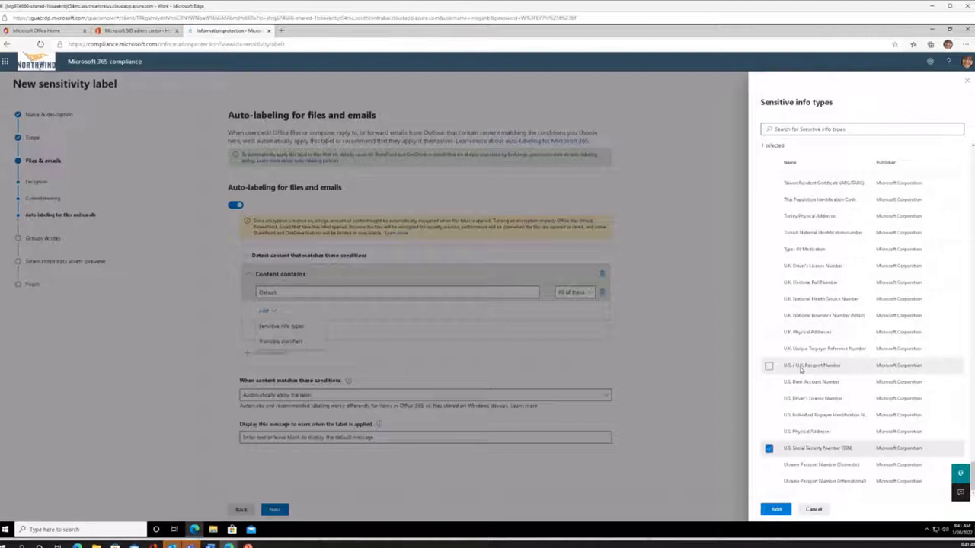
left_click(776, 510)
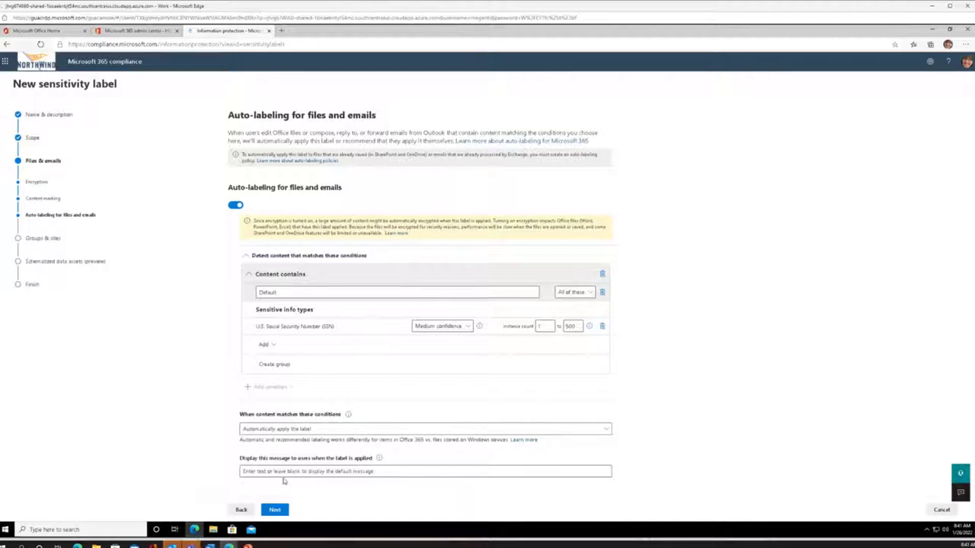
- Set the message displayed to users to "do not send PII" and proceed to the settings review, leaving group, site and schematized data settings unchanged
left_click(283, 472)
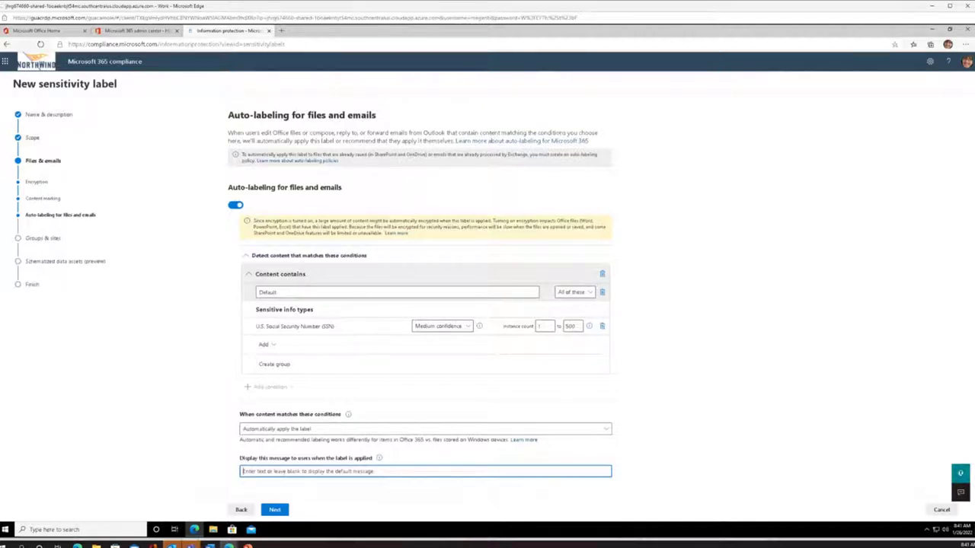
type("Thi")
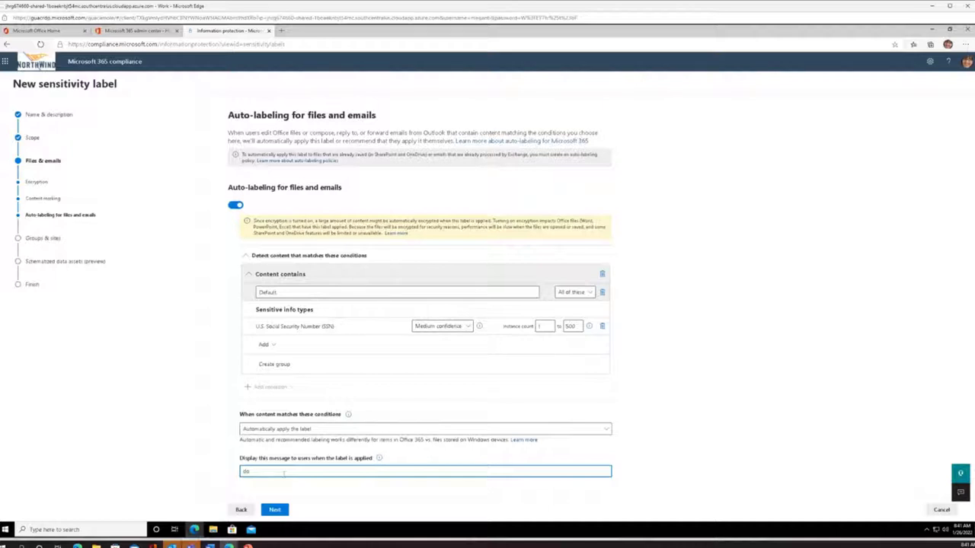
type(" not send PII")
left_click(274, 510)
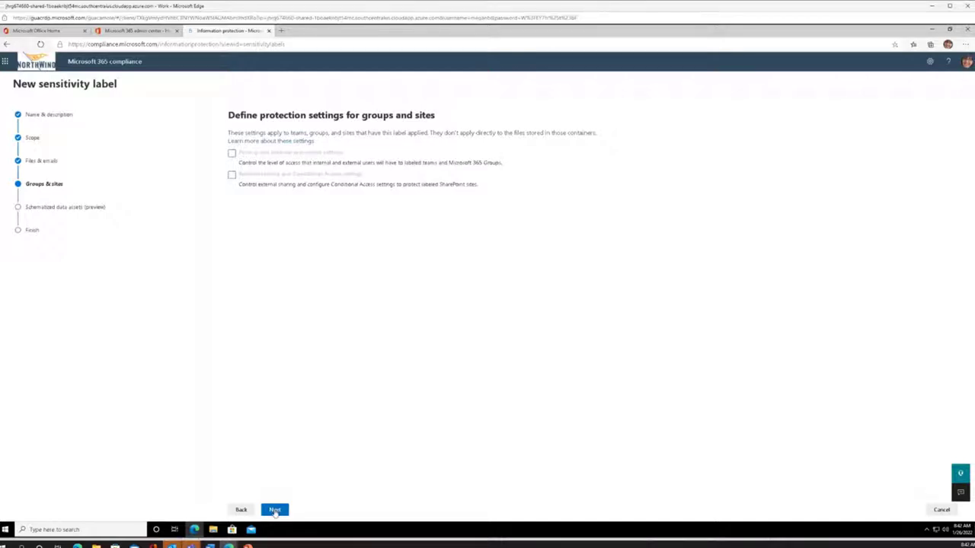
left_click(275, 511)
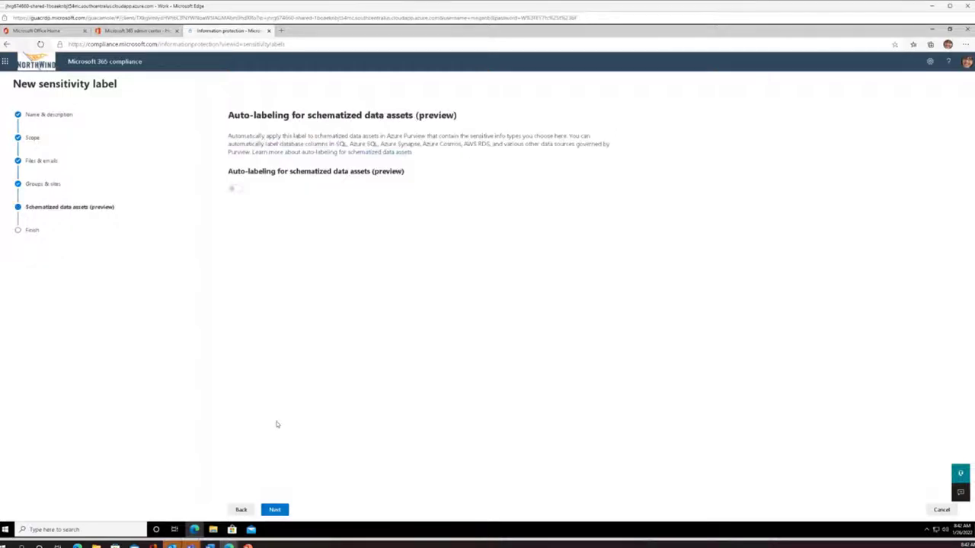
left_click(276, 510)
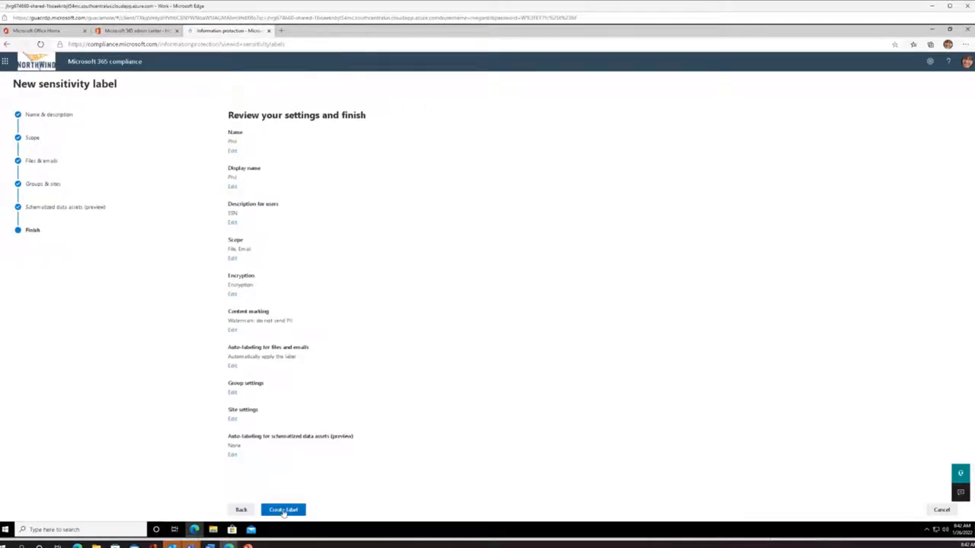
- Create the reviewed sensitivity label and begin publishing it, keeping All users and groups as the audience
left_click(284, 510)
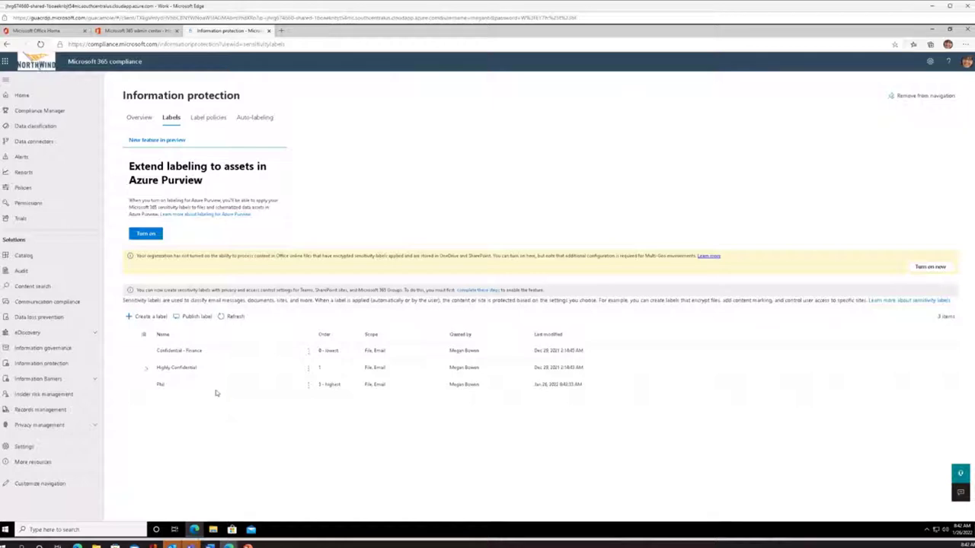
left_click(168, 385)
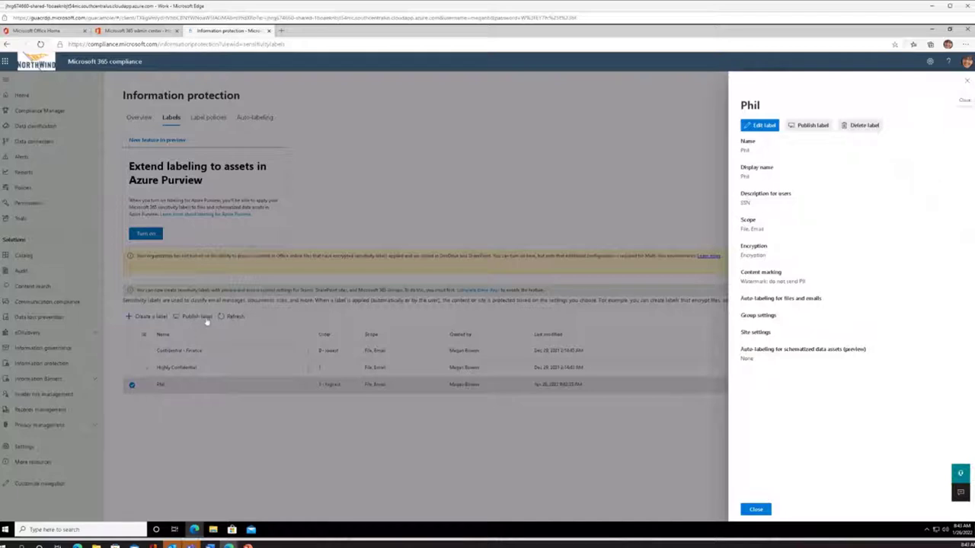
left_click(819, 129)
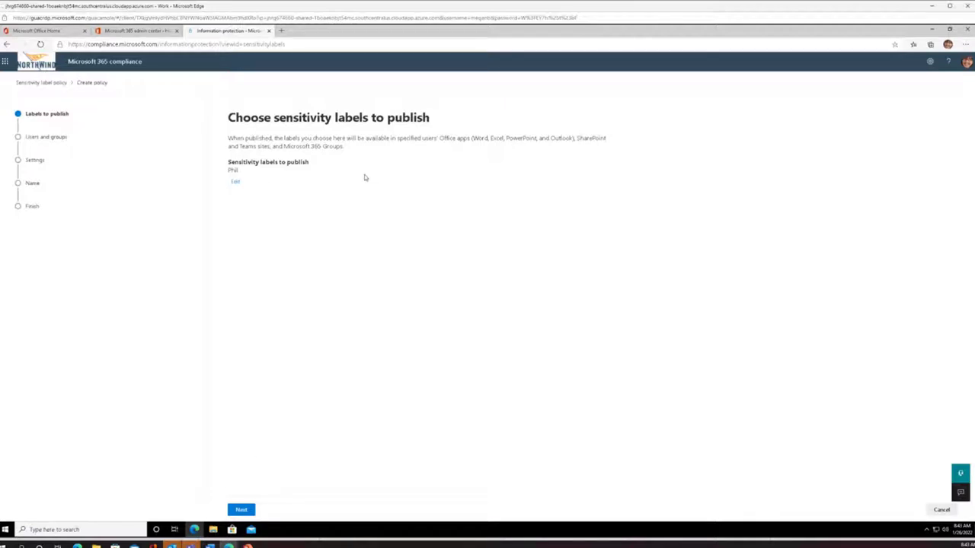
left_click(240, 510)
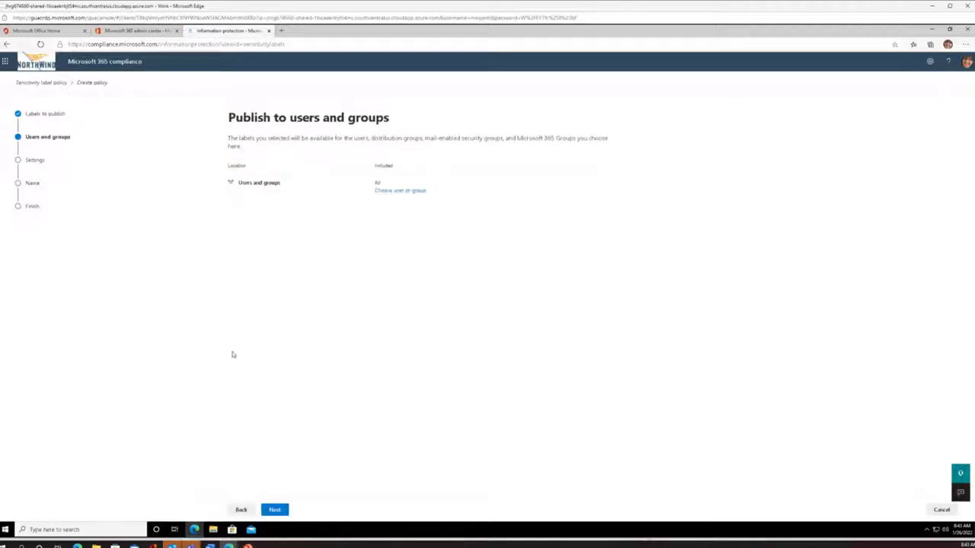
left_click(276, 510)
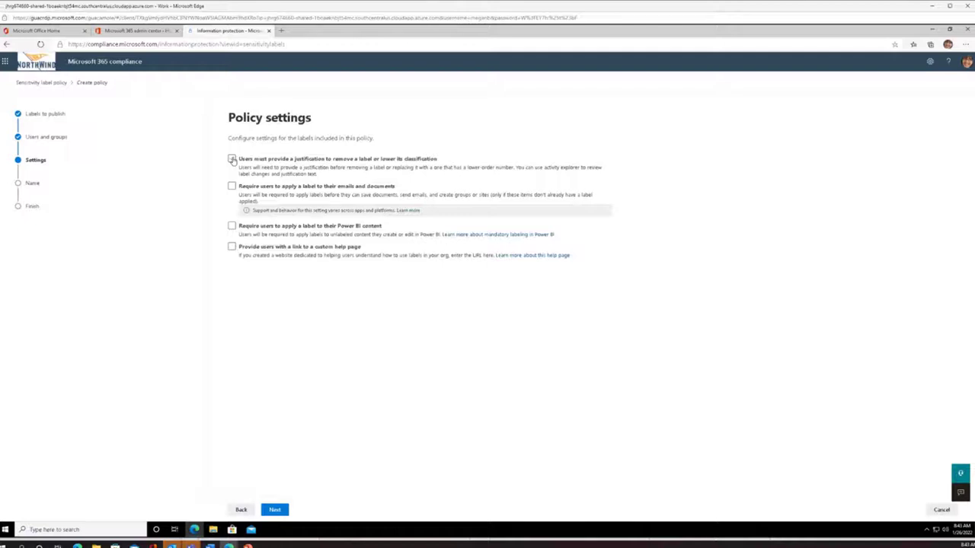
- Require justification for removing or lowering a label, and mandatory labeling for emails, documents and Power BI content in the policy settings
left_click(232, 160)
left_click(232, 186)
left_click(232, 226)
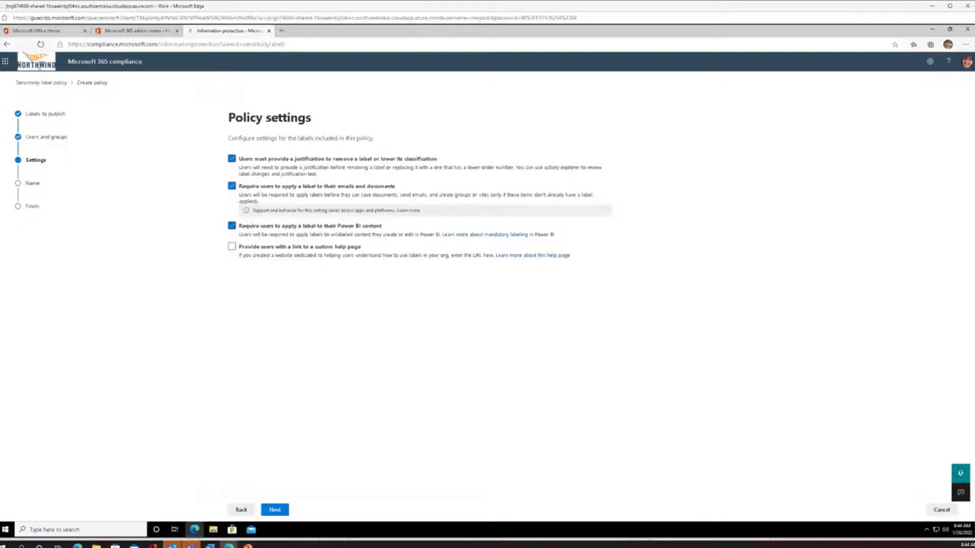
left_click(268, 512)
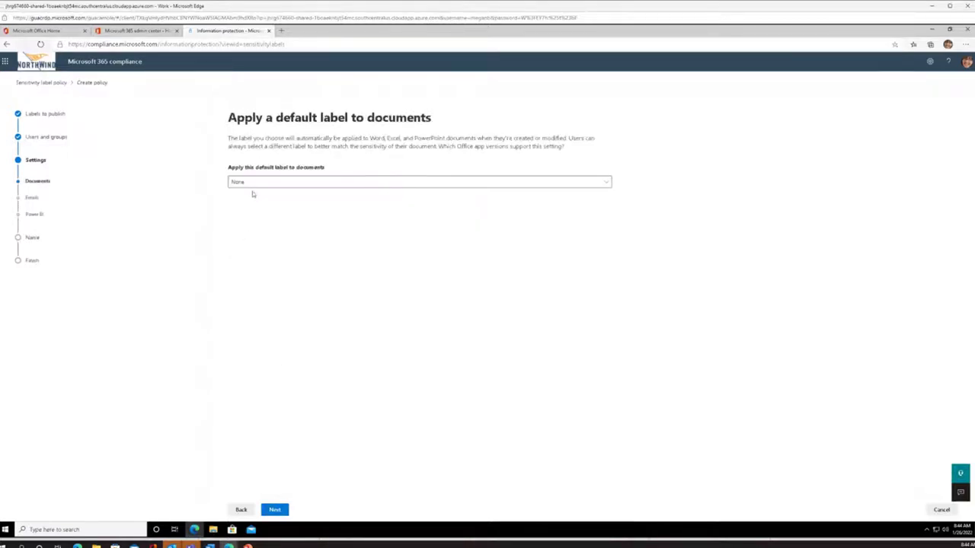
- Set the newly created label as the default for documents, emails and Power BI content
left_click(254, 183)
left_click(266, 210)
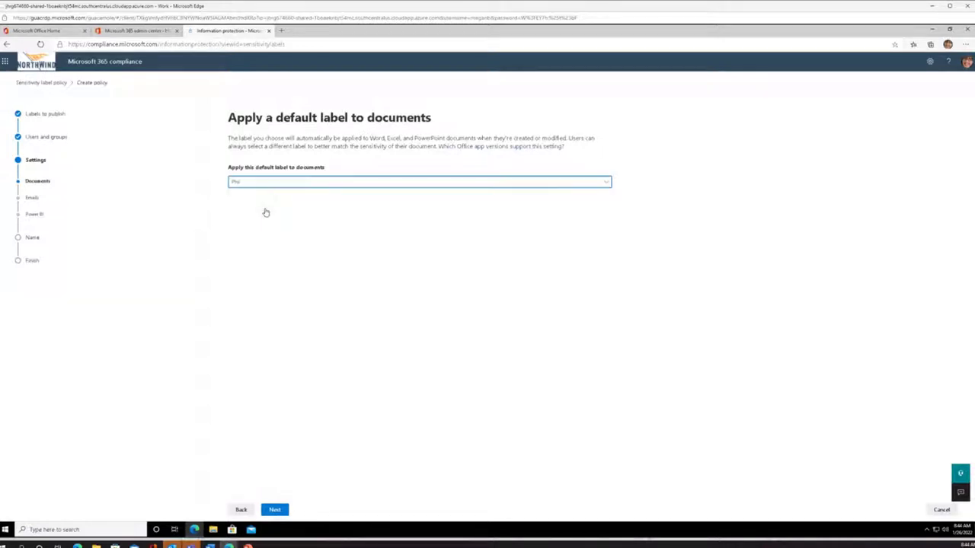
left_click(275, 509)
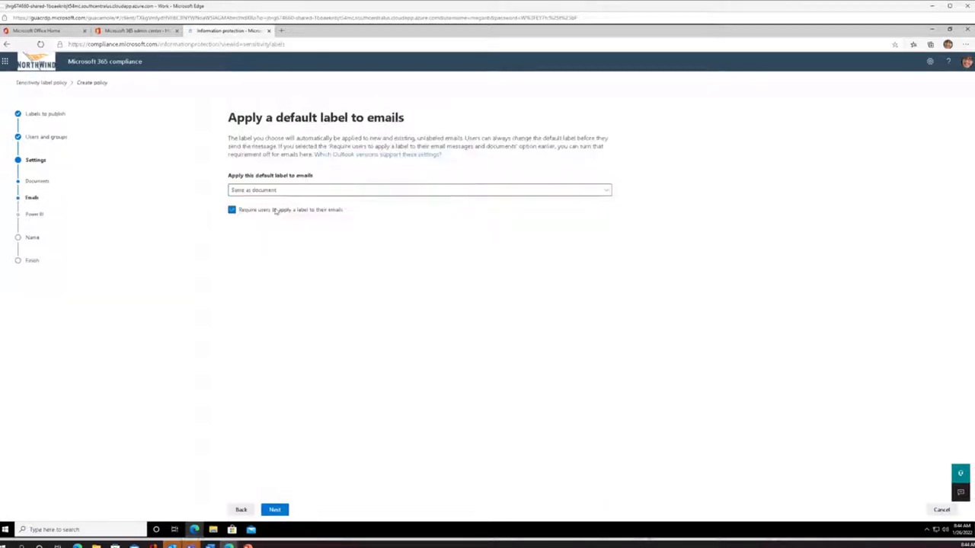
left_click(277, 191)
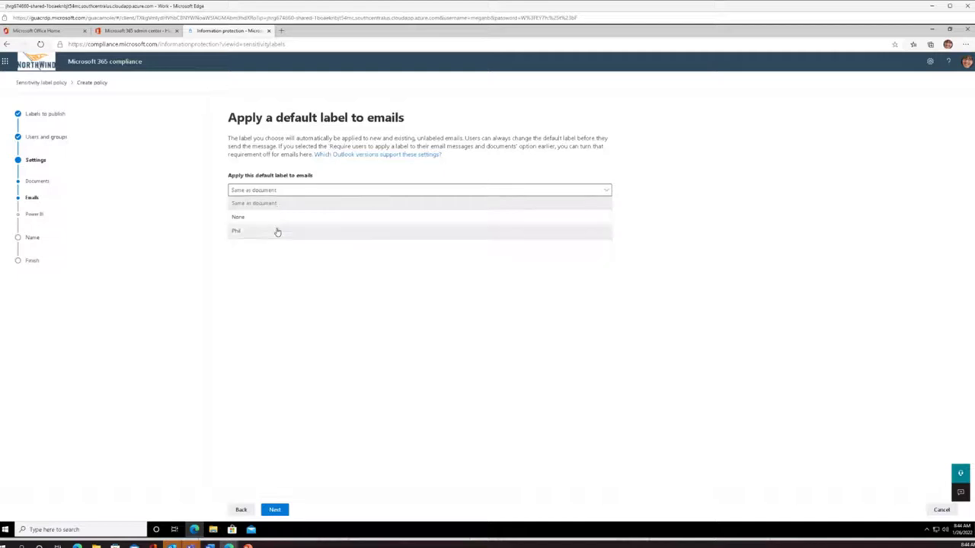
left_click(277, 232)
left_click(273, 511)
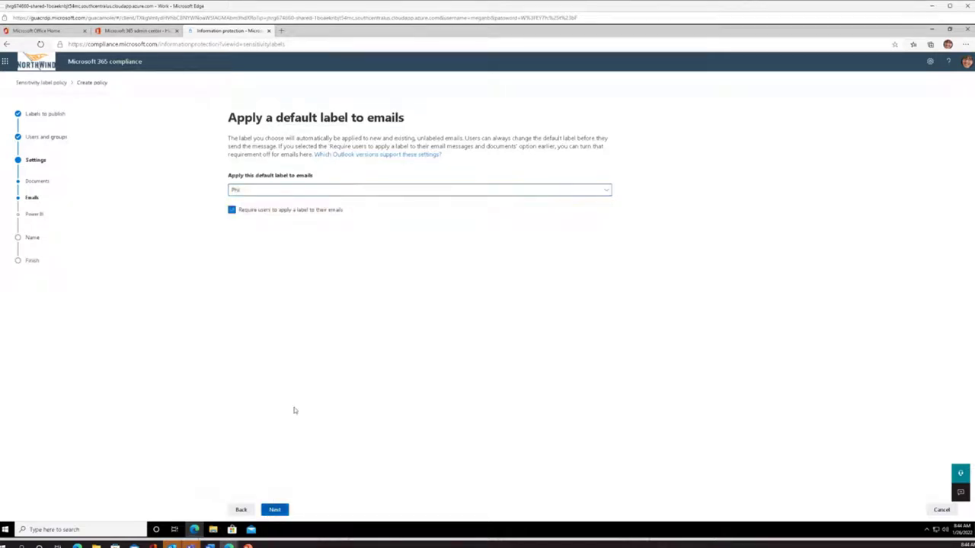
left_click(280, 180)
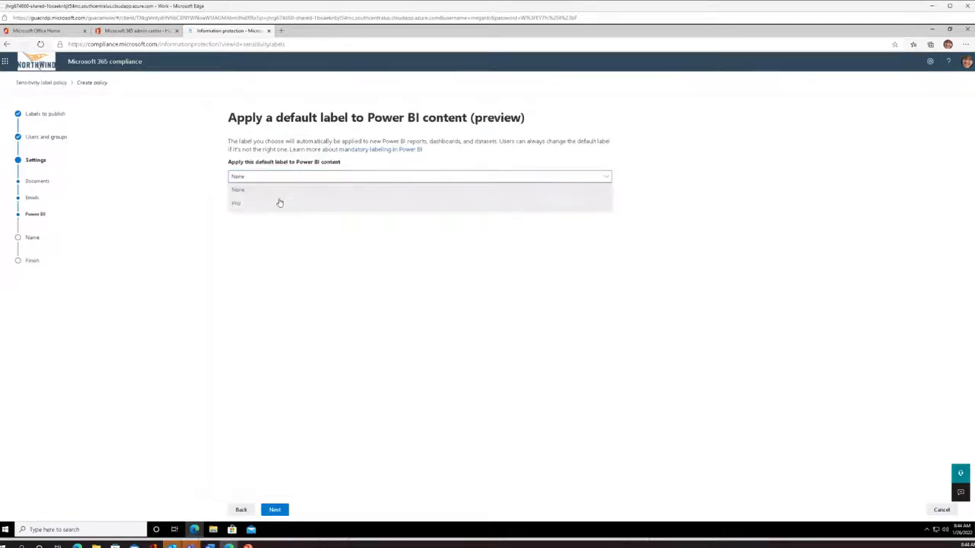
left_click(283, 202)
left_click(272, 511)
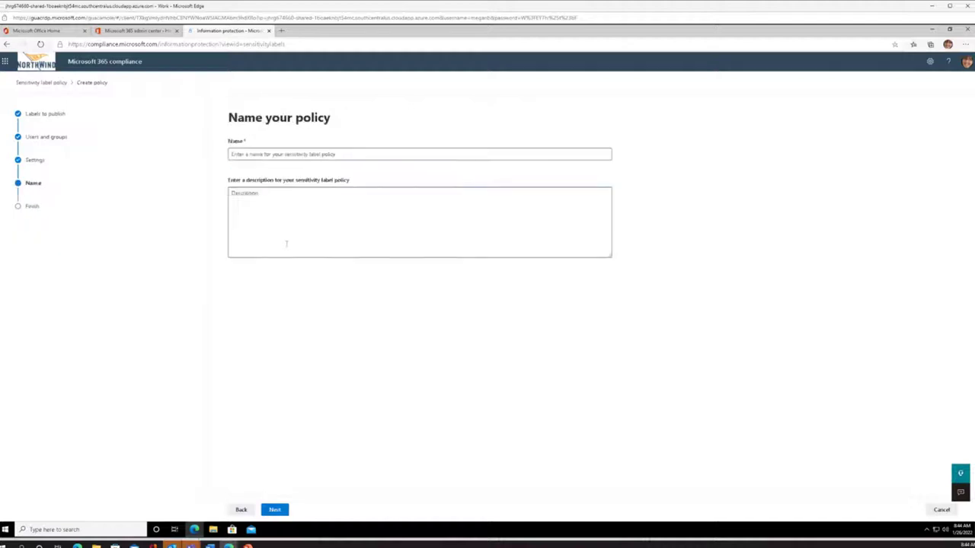
- Give the label policy the same name as the label, leave the description empty, and submit and finish the policy
left_click(279, 155)
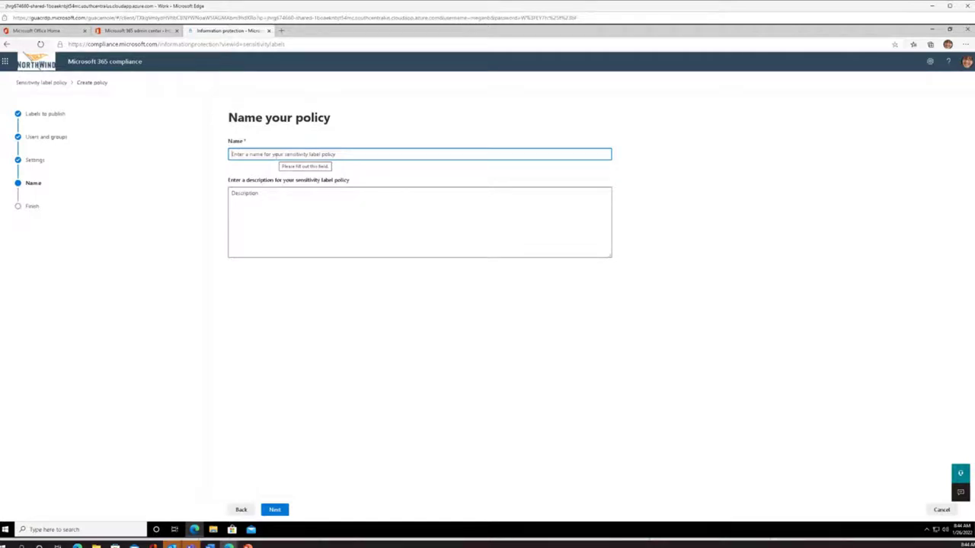
type("Phi")
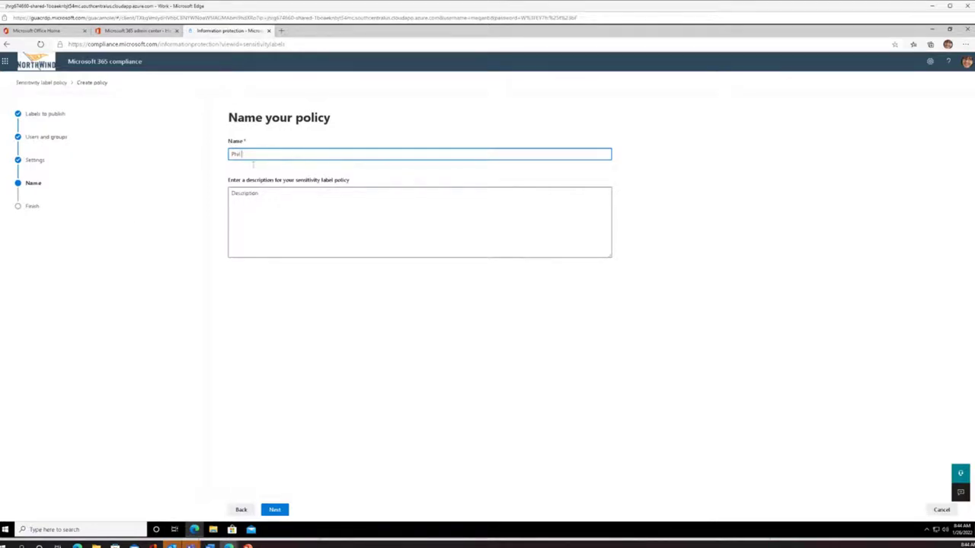
left_click(277, 511)
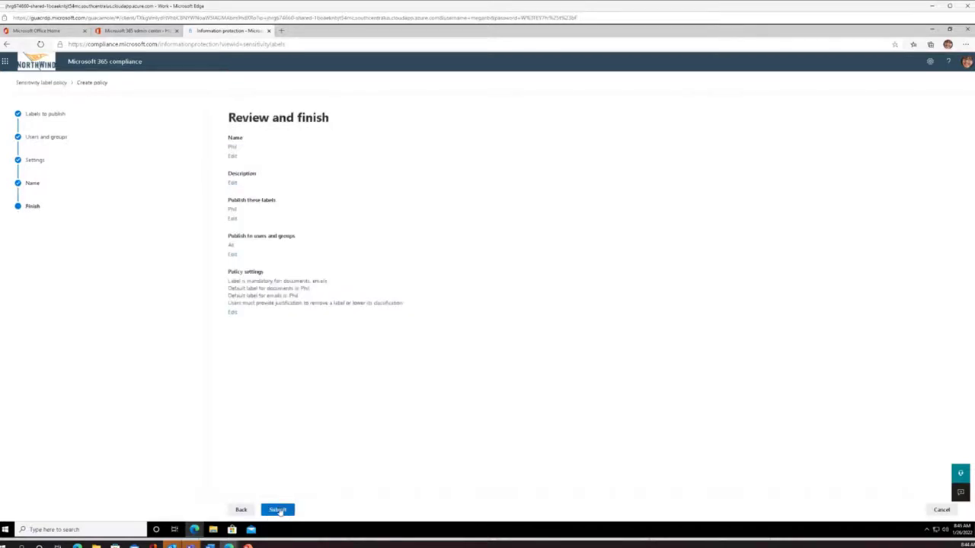
left_click(278, 510)
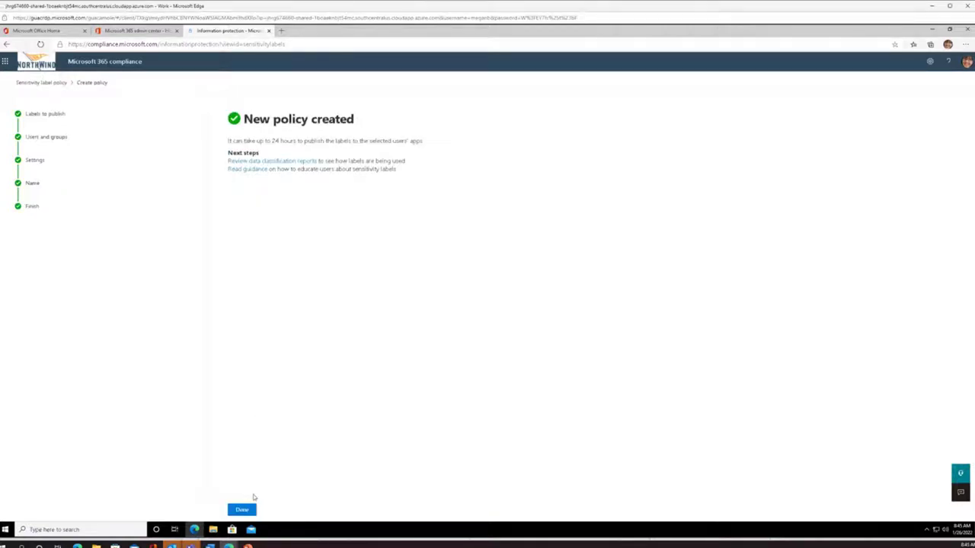
left_click(243, 510)
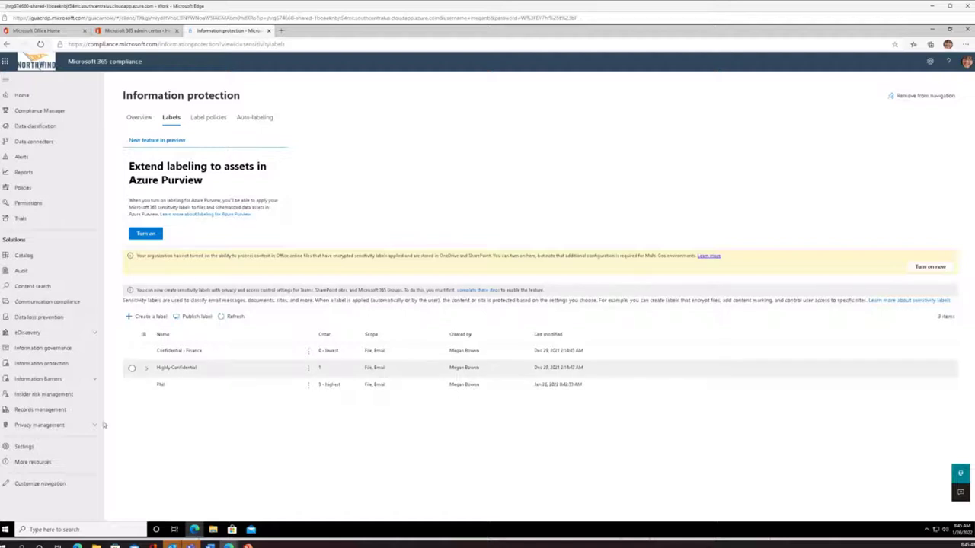
- Open Word, dismiss the privacy notice, and enter a test line with a person's SSN in a blank document
left_click(5, 529)
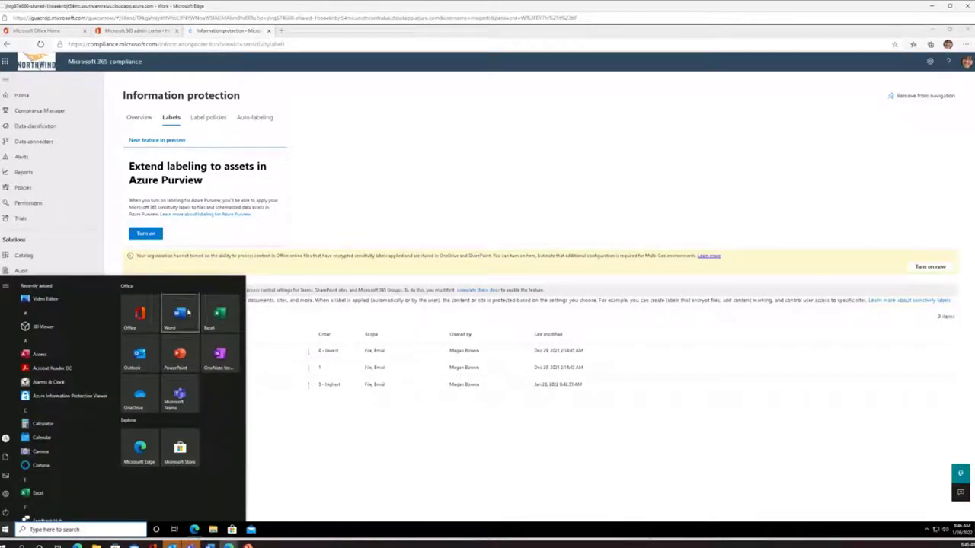
left_click(187, 313)
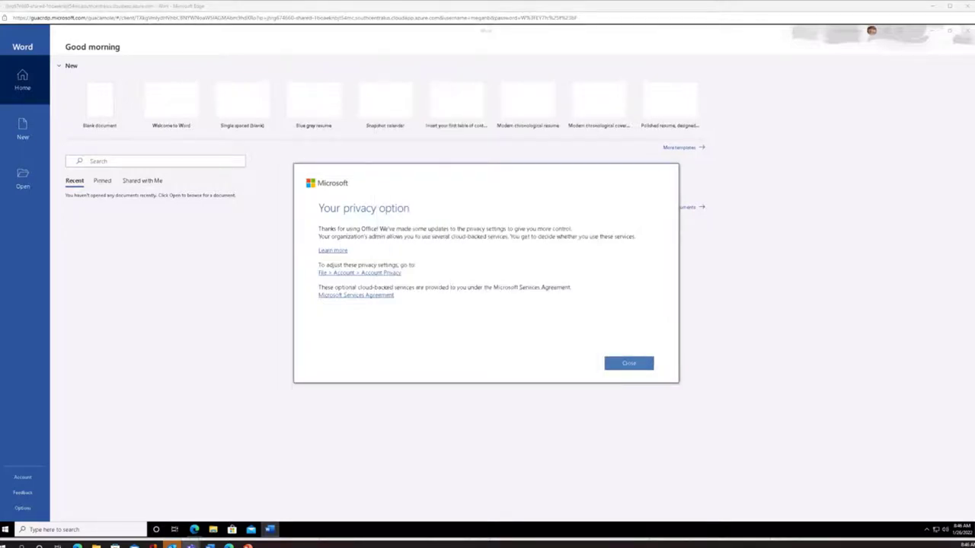
left_click(628, 363)
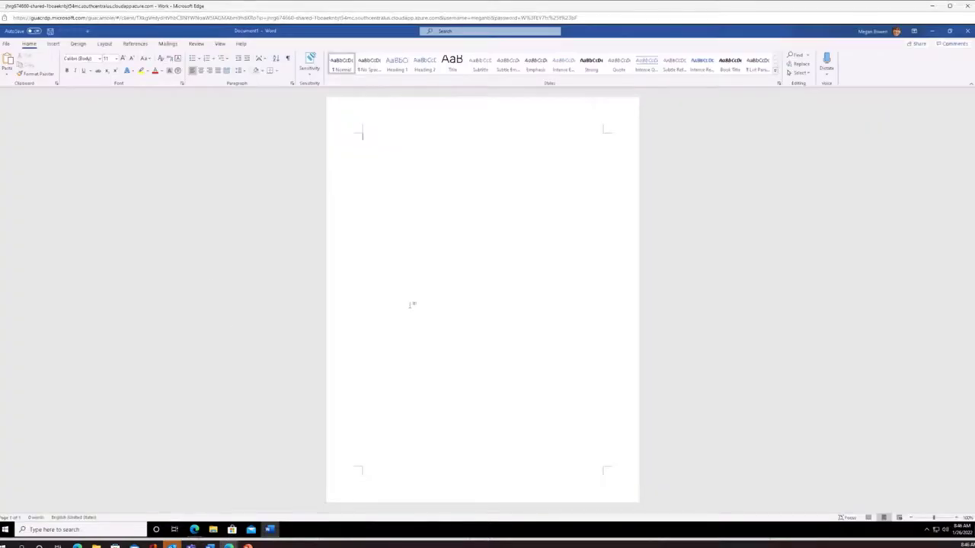
type("Phils")
type(" 5th")
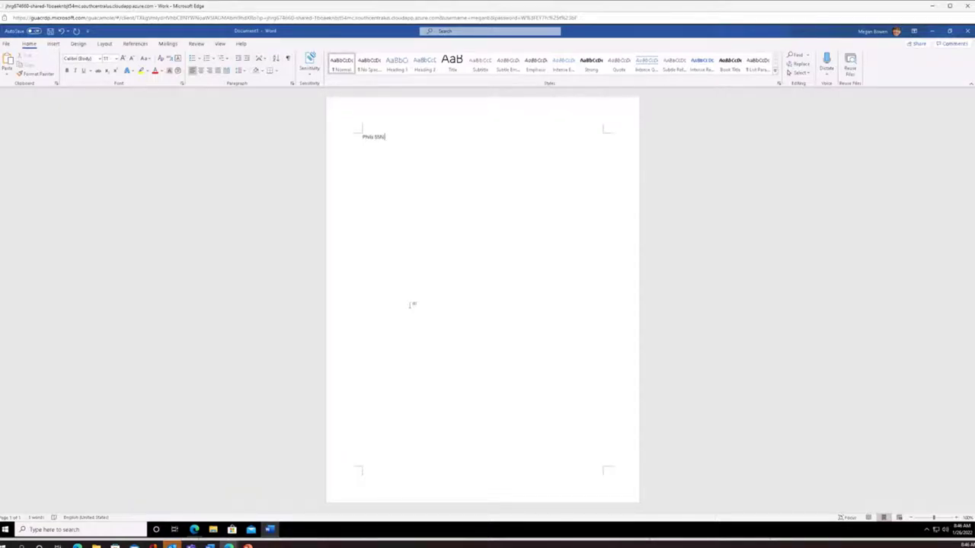
type(" 123-13")
type("-1234")
- Try to save the test document to Documents on This PC under the label's name, and return to the page to check the labeling
left_click(6, 45)
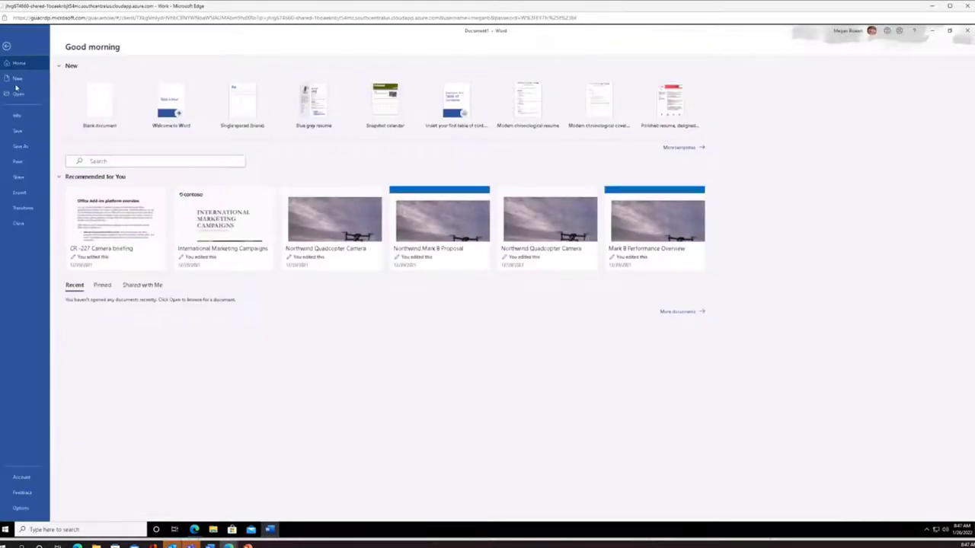
left_click(19, 145)
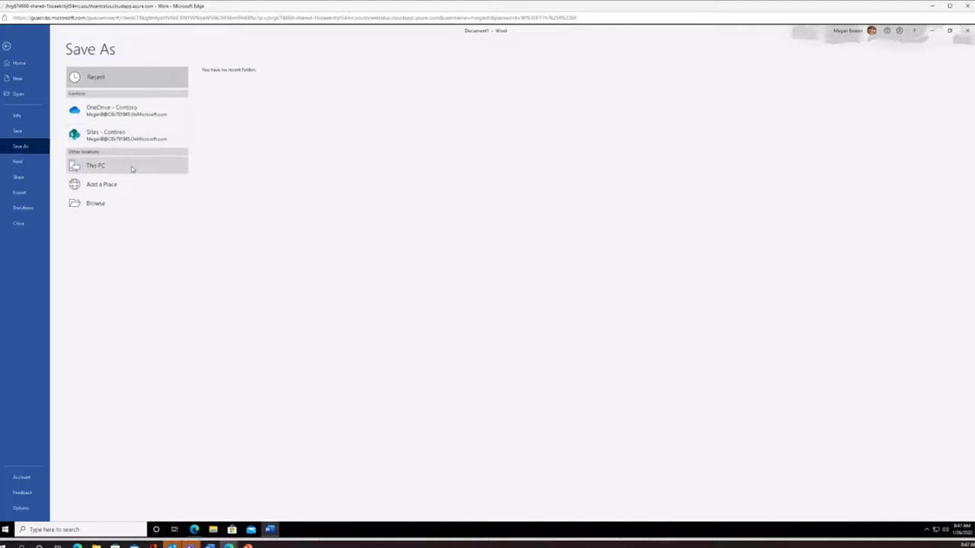
left_click(131, 166)
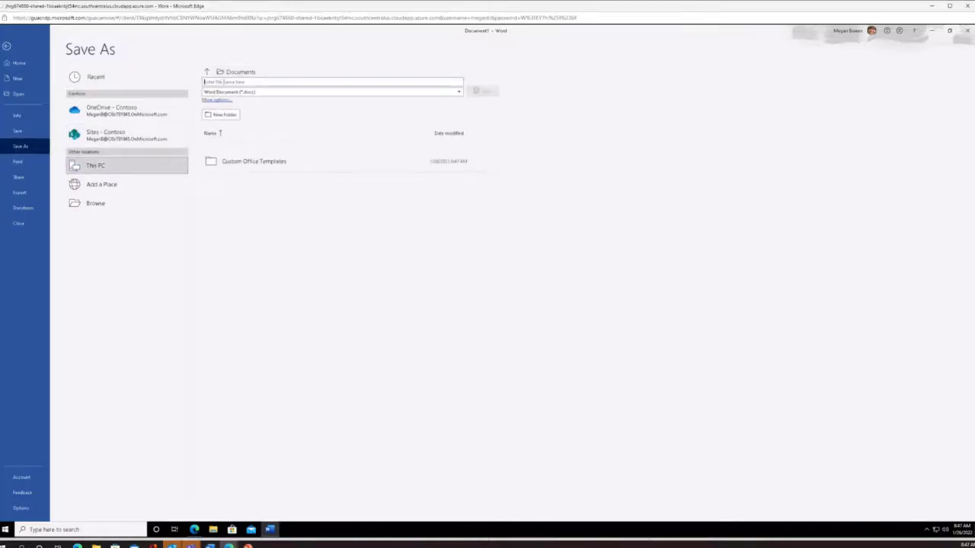
left_click(222, 82)
type("phi")
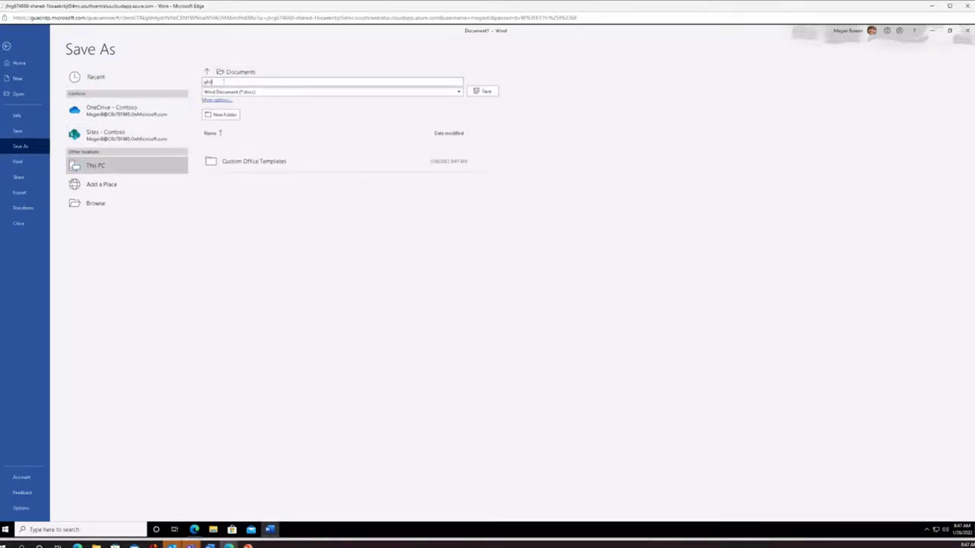
left_click(483, 90)
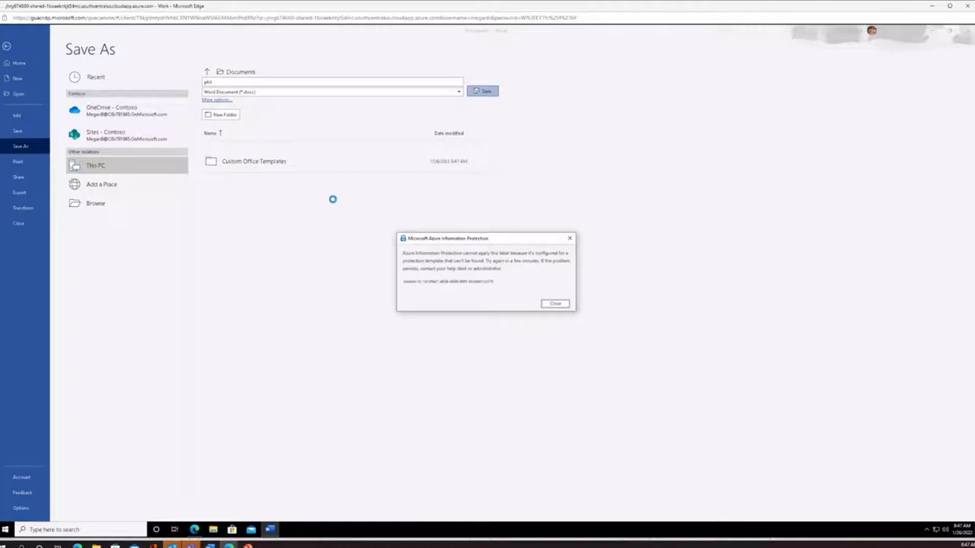
left_click(565, 306)
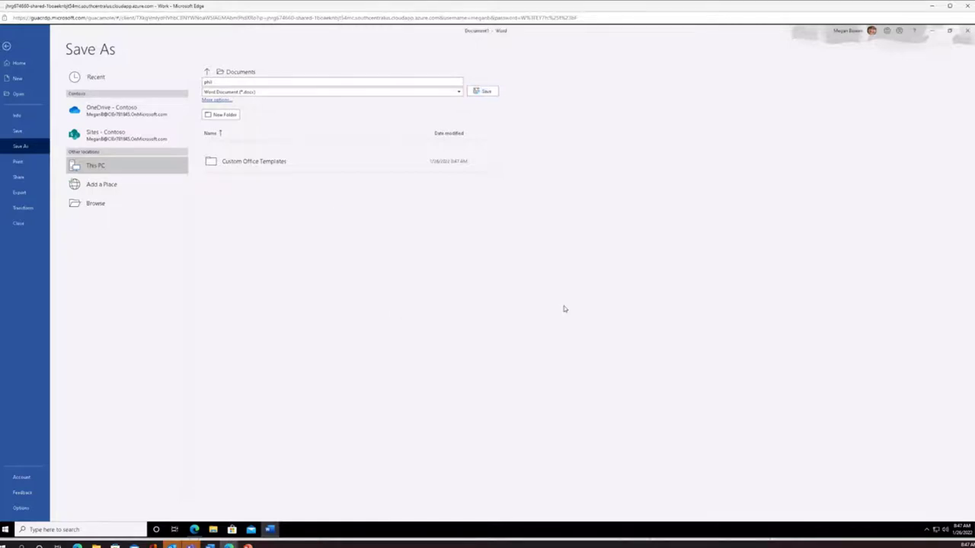
left_click(6, 46)
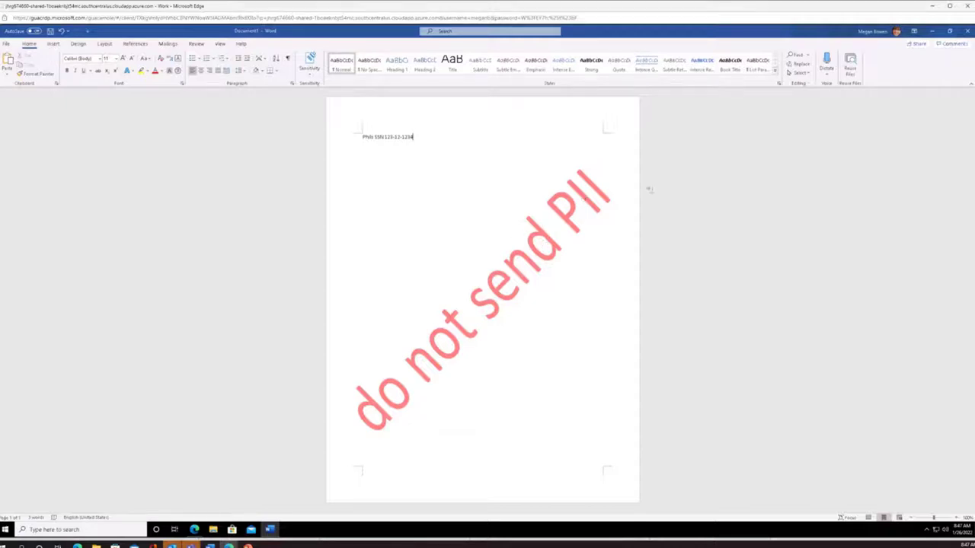
- Switch back to the compliance portal in Edge and view the sensitivity label policies
left_click(934, 32)
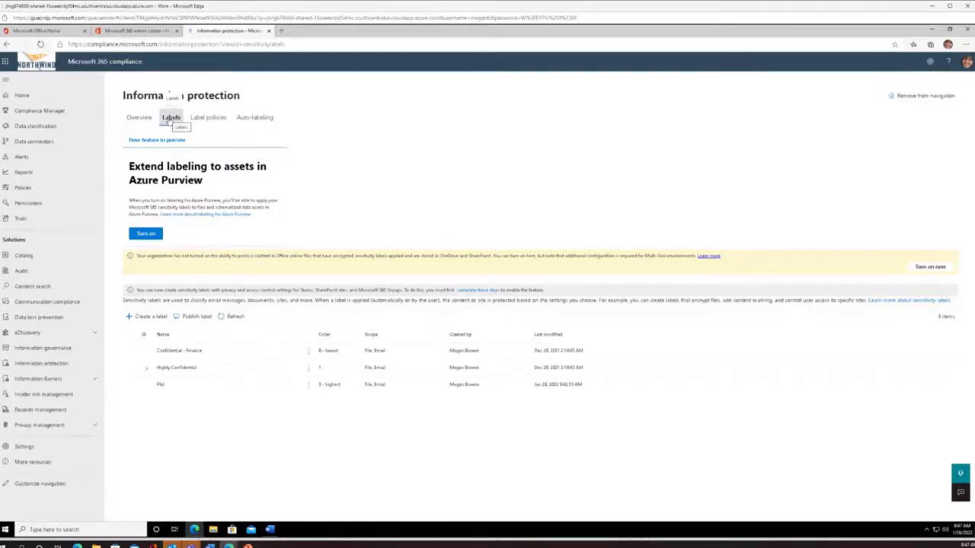
left_click(208, 118)
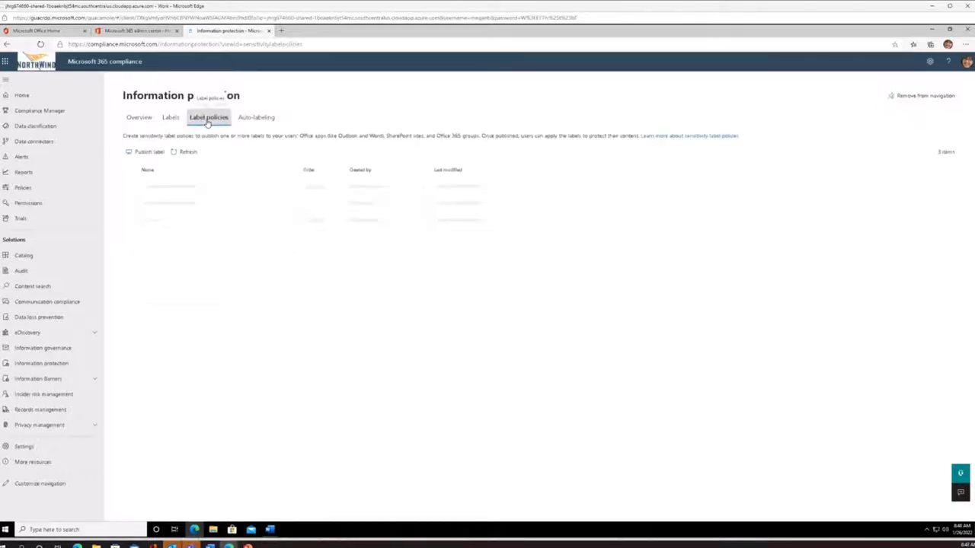
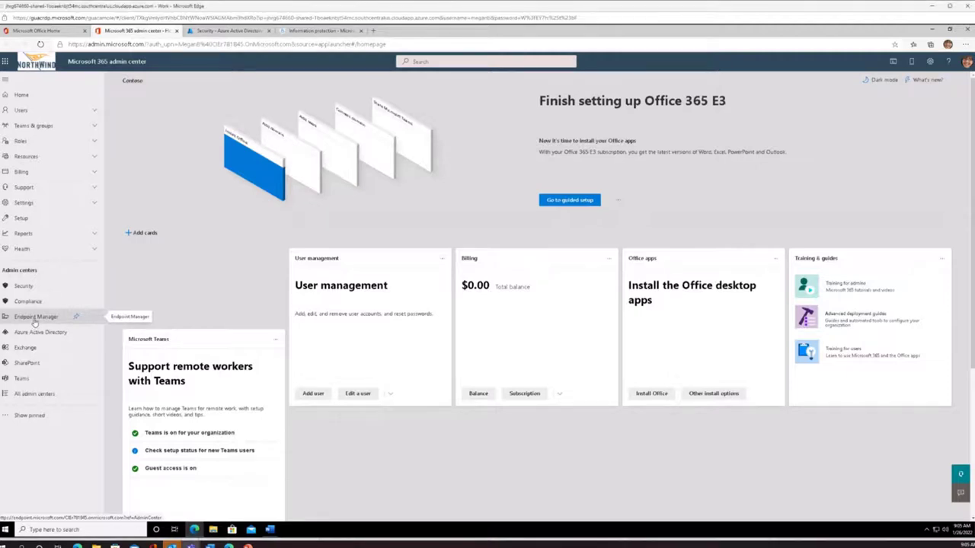
- Open the Endpoint Manager admin center from the Microsoft 365 admin center and put My Dashboard into edit mode
left_click(34, 320)
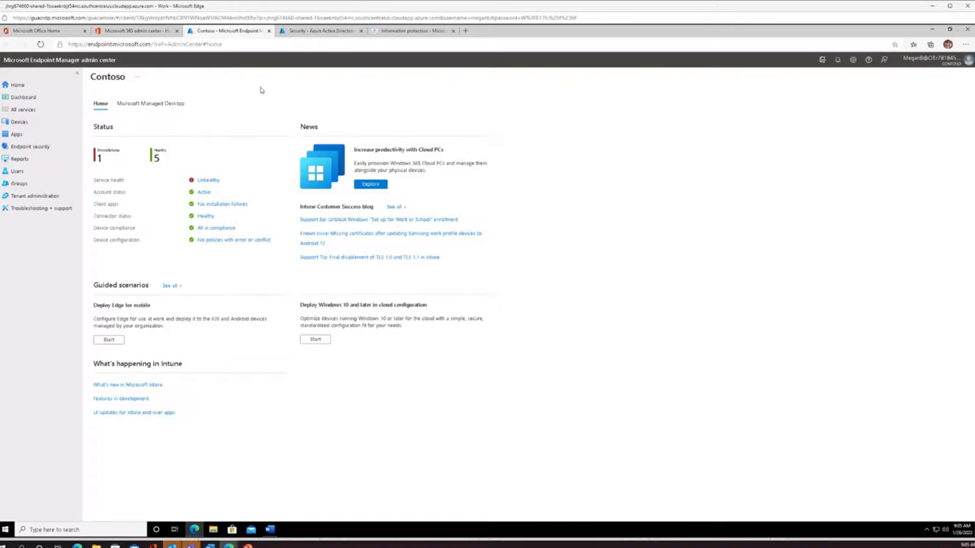
left_click(20, 101)
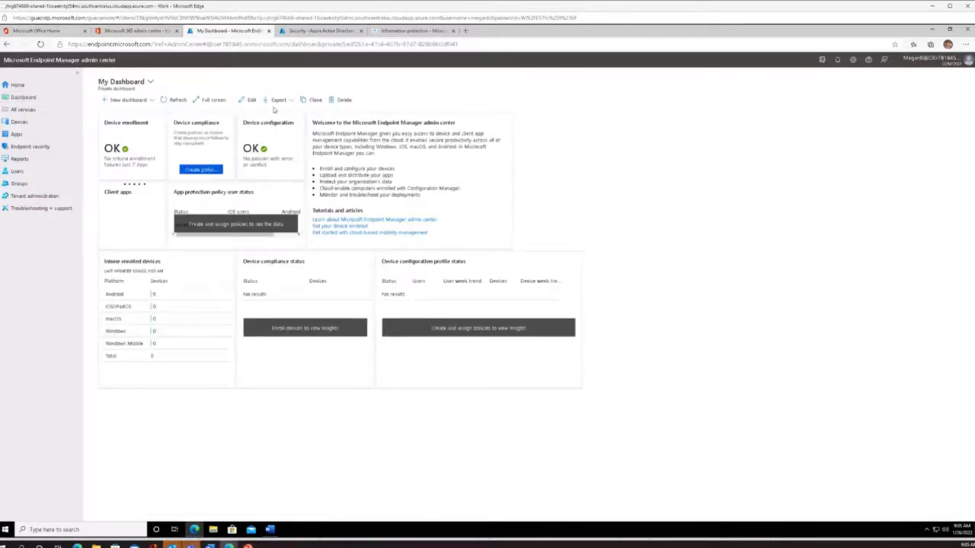
left_click(248, 100)
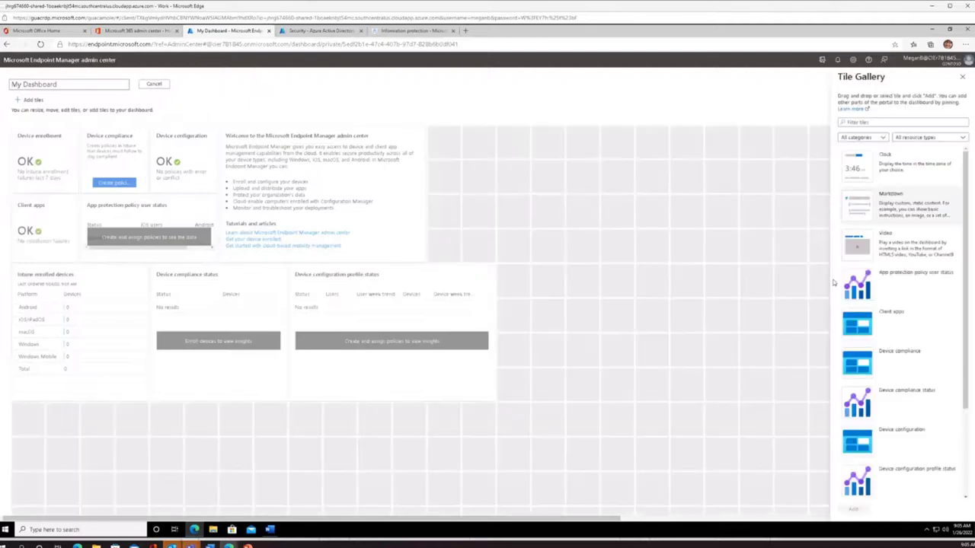
- Add a Clock tile and a Device configuration profile status tile, move the existing configuration profile tile, and save My Dashboard
left_click_drag(858, 166, 457, 166)
left_click_drag(315, 266, 280, 161)
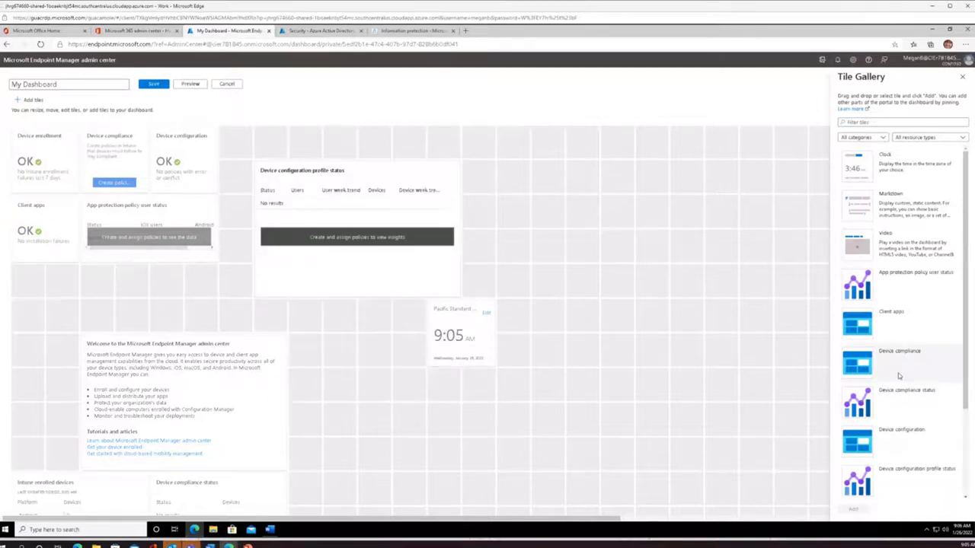
scroll(876, 366, "down", 3)
left_click_drag(860, 369, 358, 364)
left_click(153, 84)
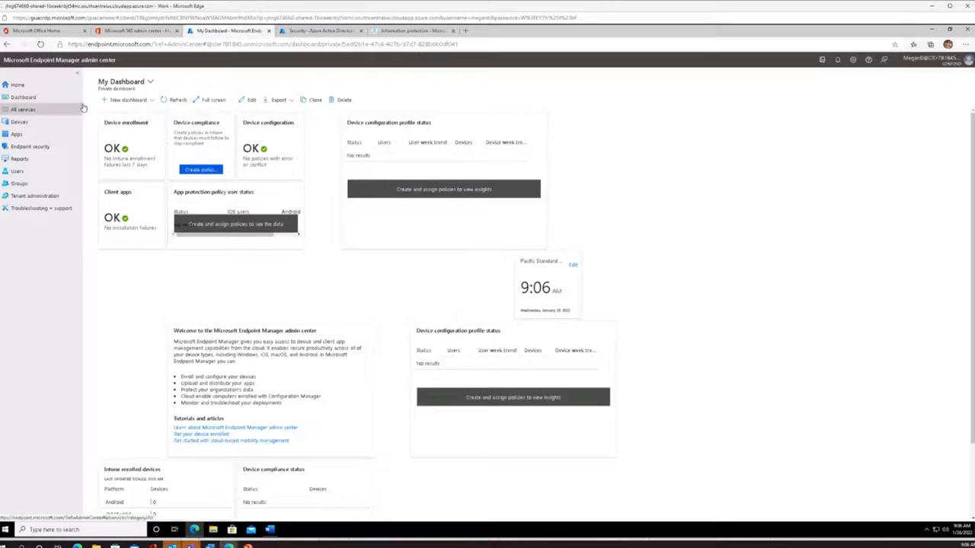
- Start a new app protection policy for iOS/iPadOS, name it iOS app Pro with no description, and continue to the apps settings
left_click(17, 135)
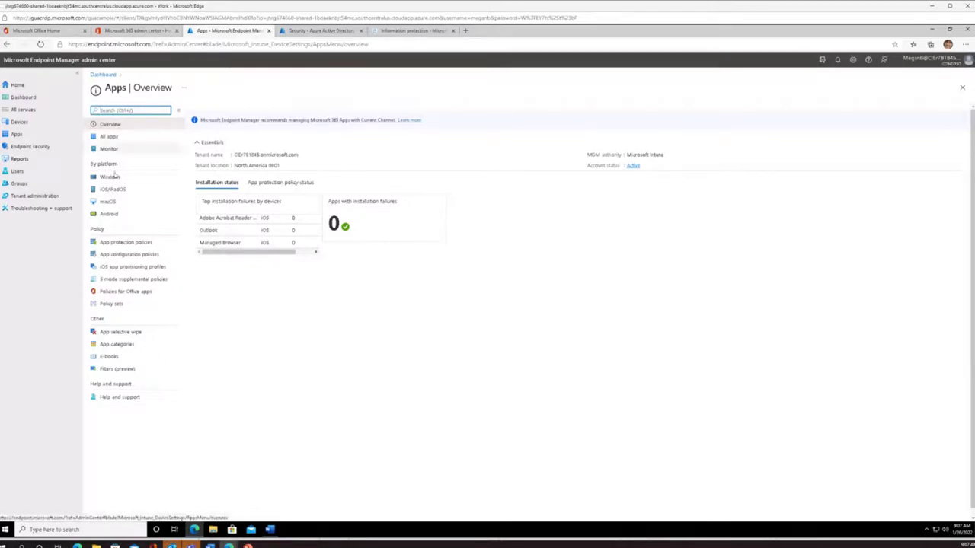
left_click(108, 247)
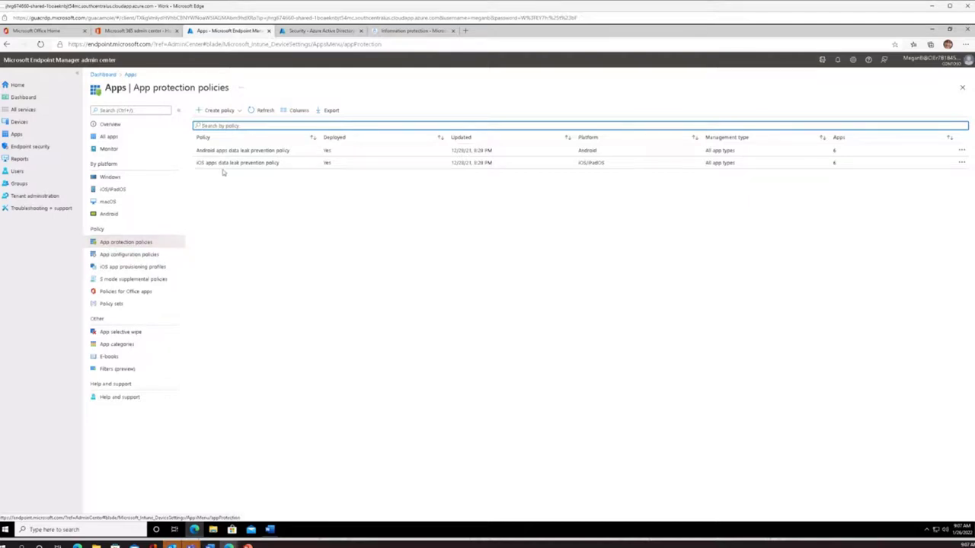
left_click(218, 111)
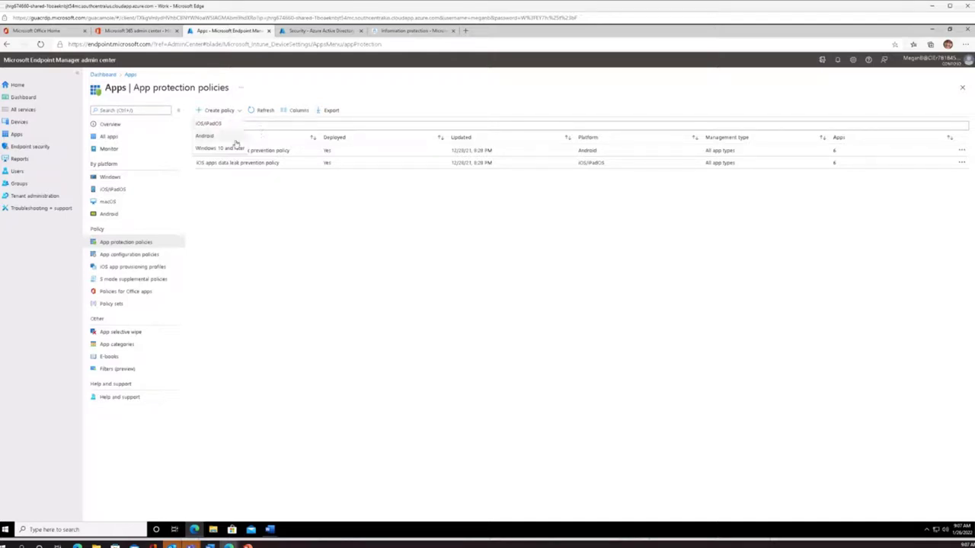
left_click(219, 125)
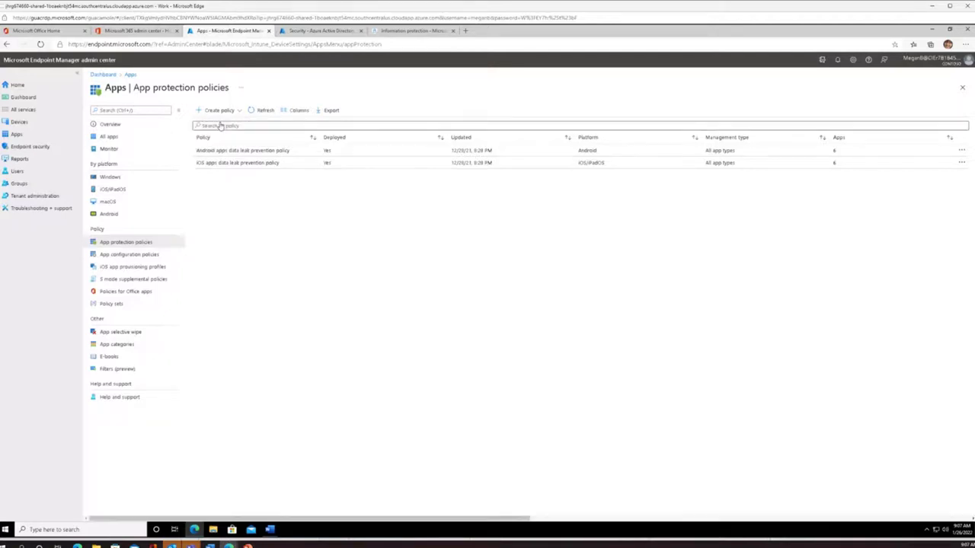
left_click(198, 134)
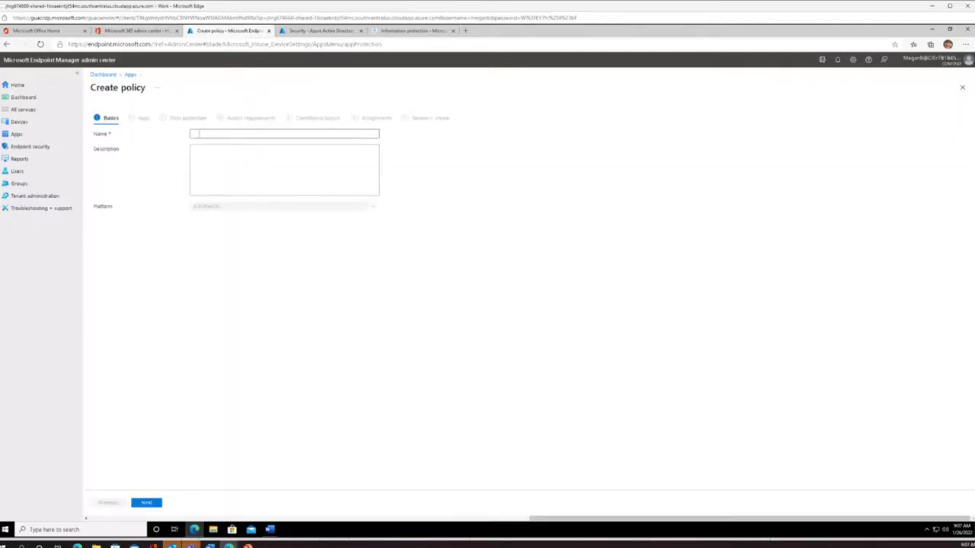
left_click(199, 134)
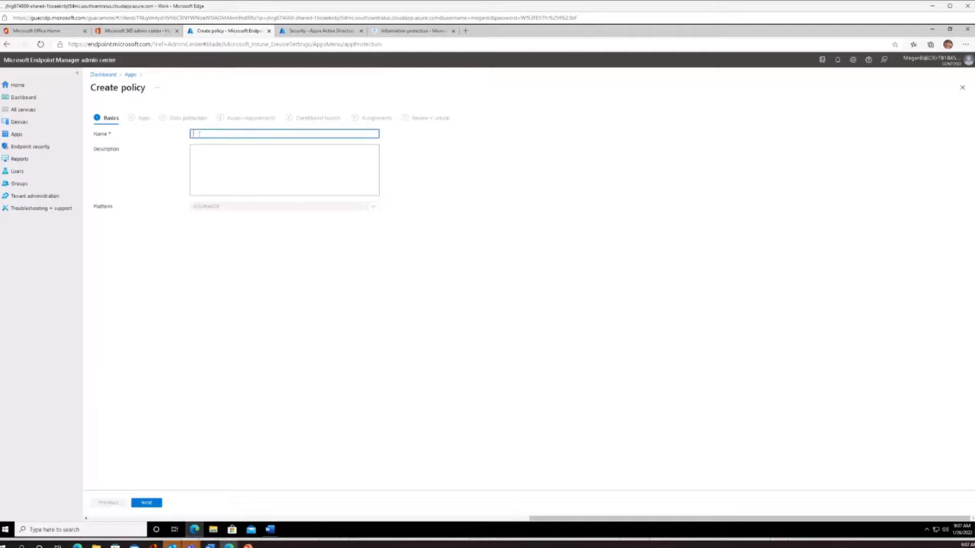
type("iOS app Pro")
left_click(231, 153)
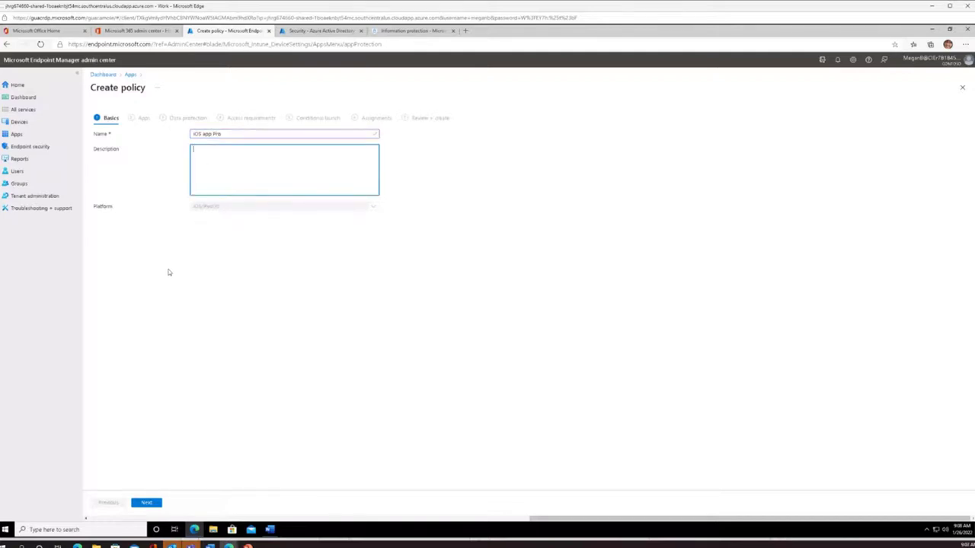
left_click(146, 504)
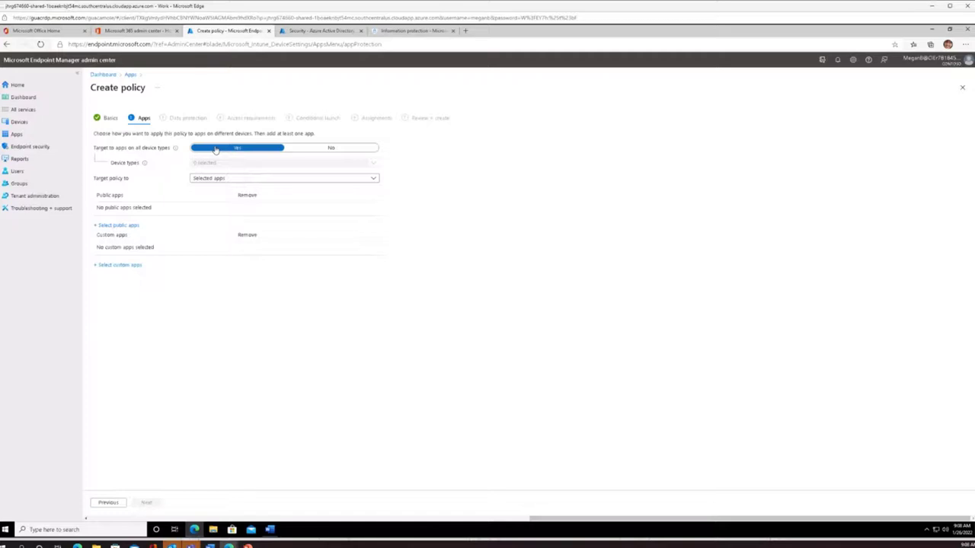
- Target the policy to Core Microsoft Apps on all device types, check the list of targeted apps, and continue to data protection
left_click(244, 149)
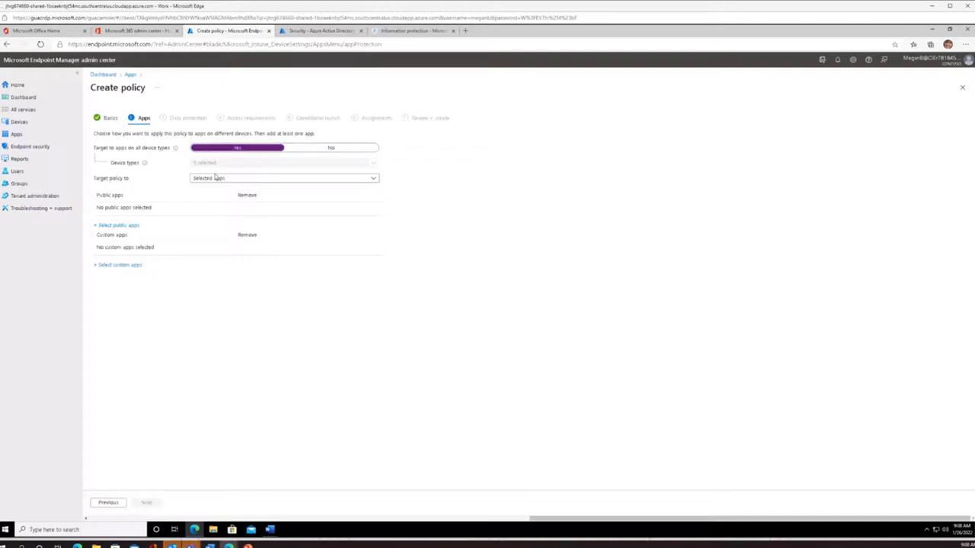
left_click(373, 180)
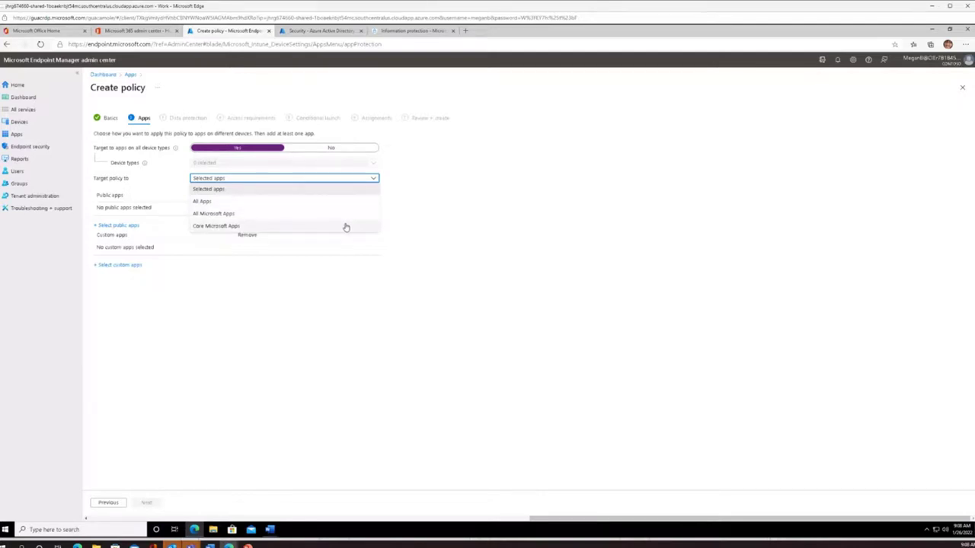
left_click(208, 228)
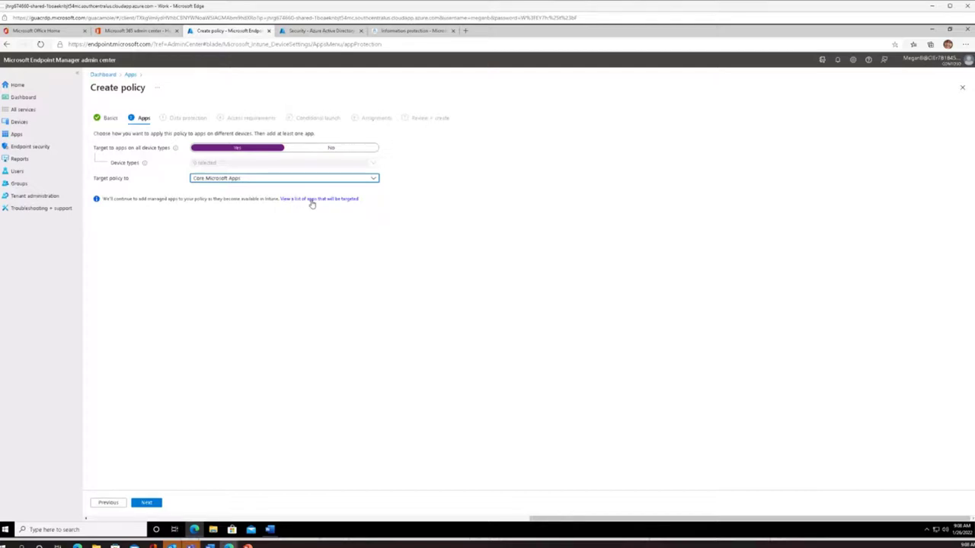
left_click(313, 199)
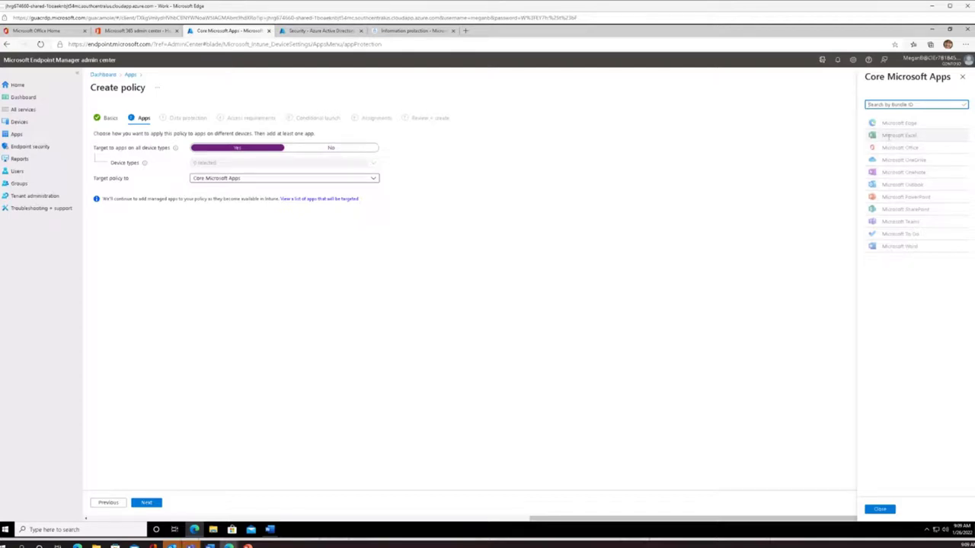
left_click(880, 510)
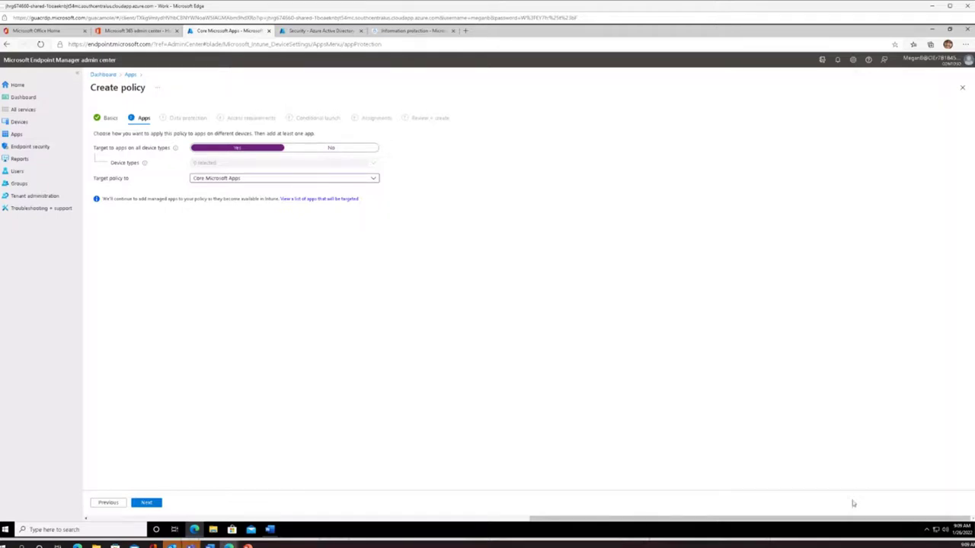
left_click(146, 503)
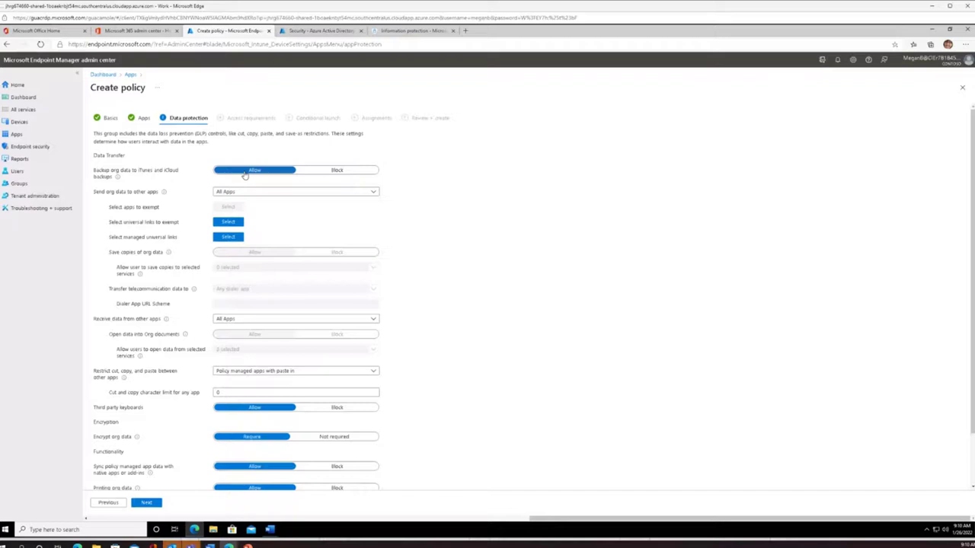
- Block backup of org data to iTunes and iCloud, and limit sending org data to policy managed apps
left_click(350, 170)
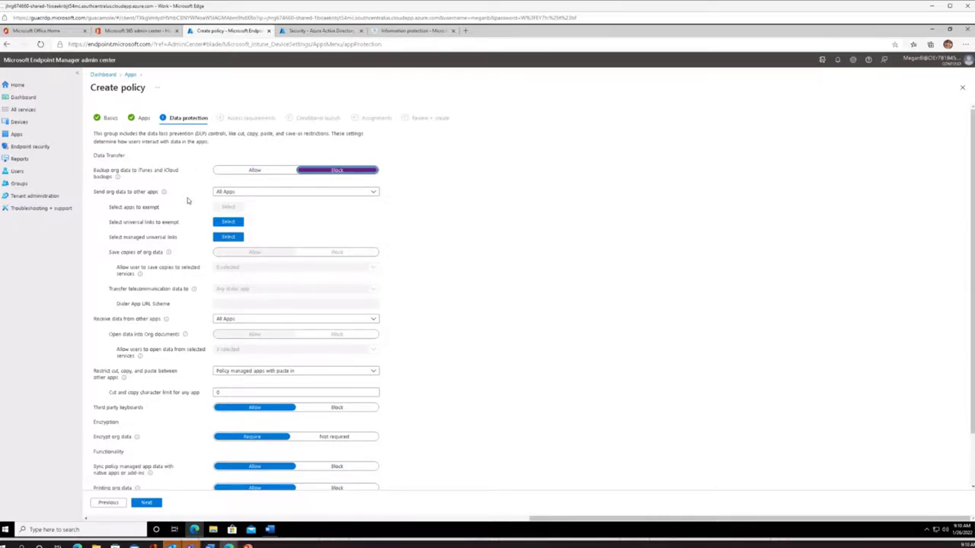
left_click(261, 194)
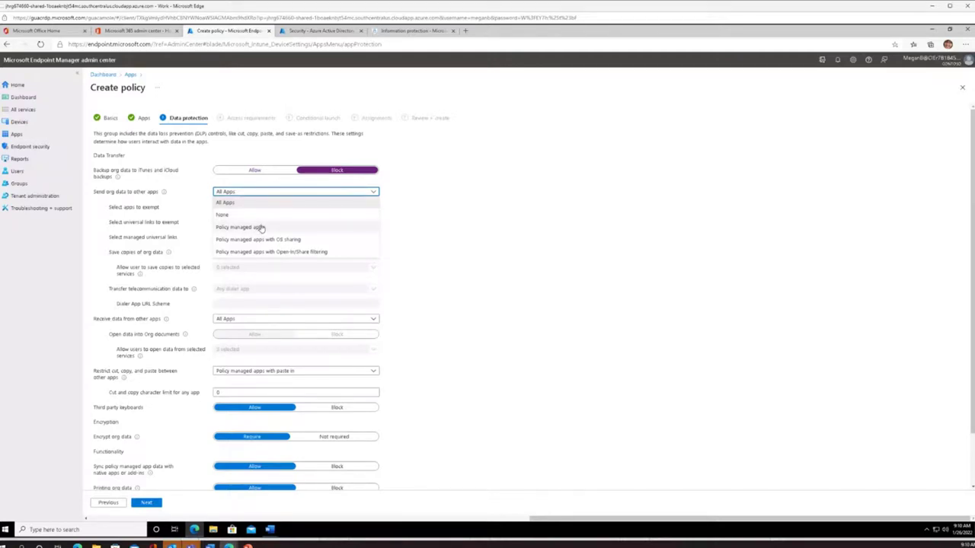
left_click(262, 227)
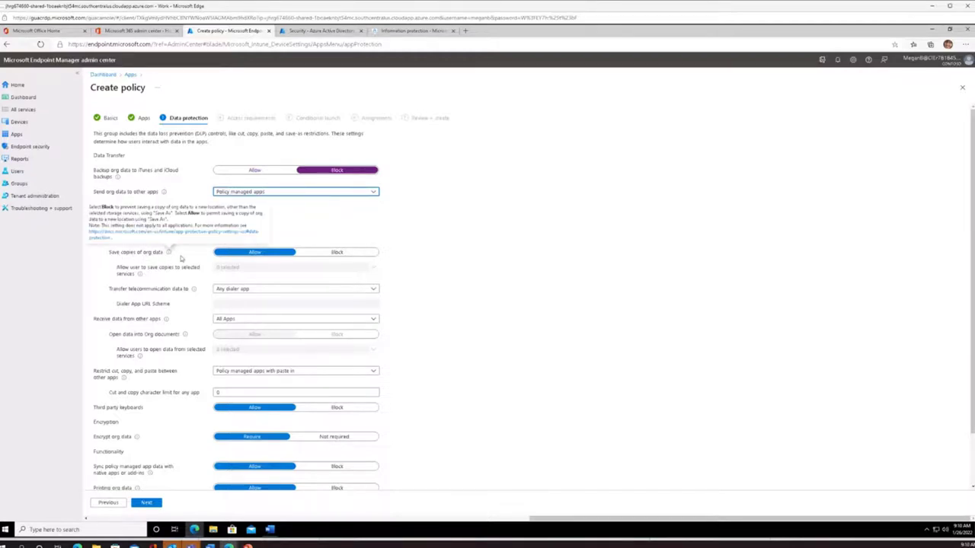
- Block saving copies of org data except to OneDrive for Business and SharePoint, and continue to the access requirements
left_click(336, 254)
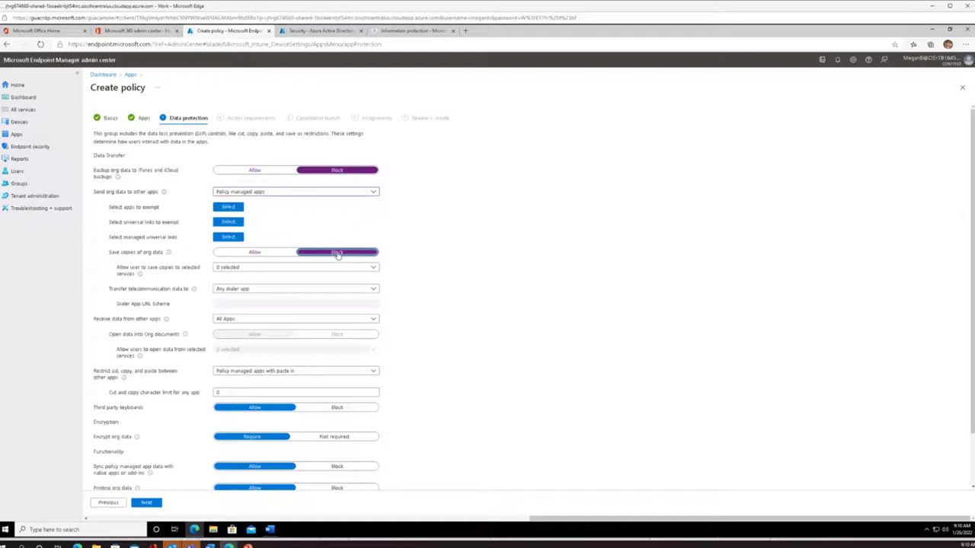
left_click(297, 271)
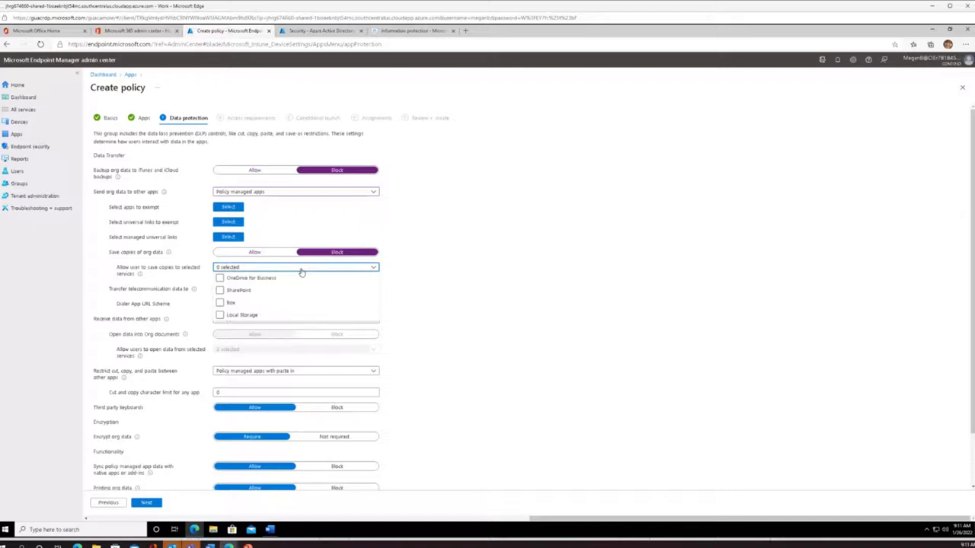
left_click(258, 280)
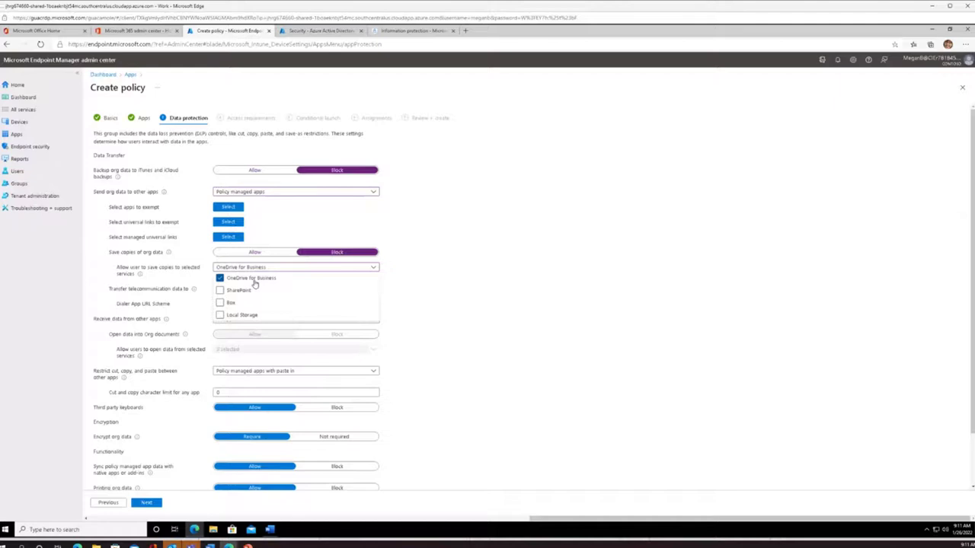
left_click(252, 294)
left_click(404, 281)
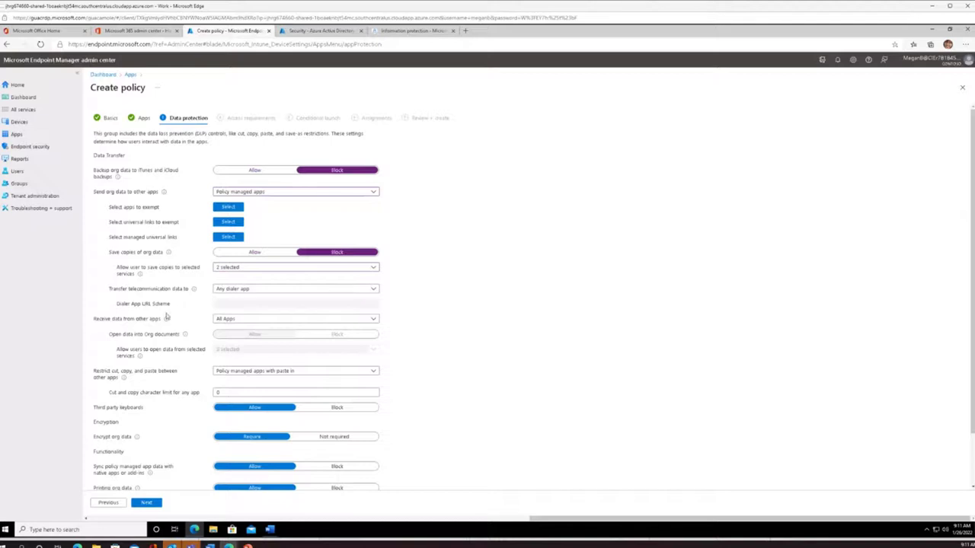
scroll(183, 308, "down", 2)
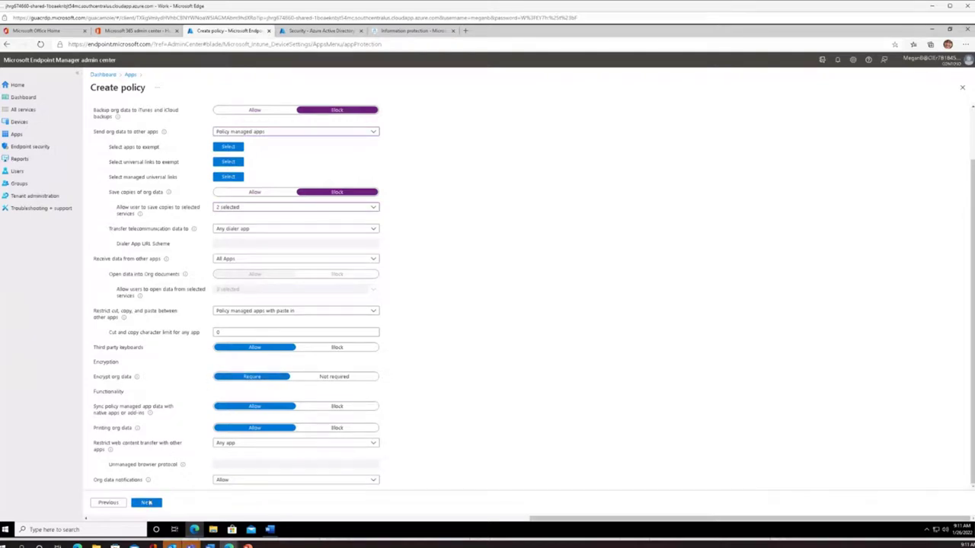
left_click(147, 504)
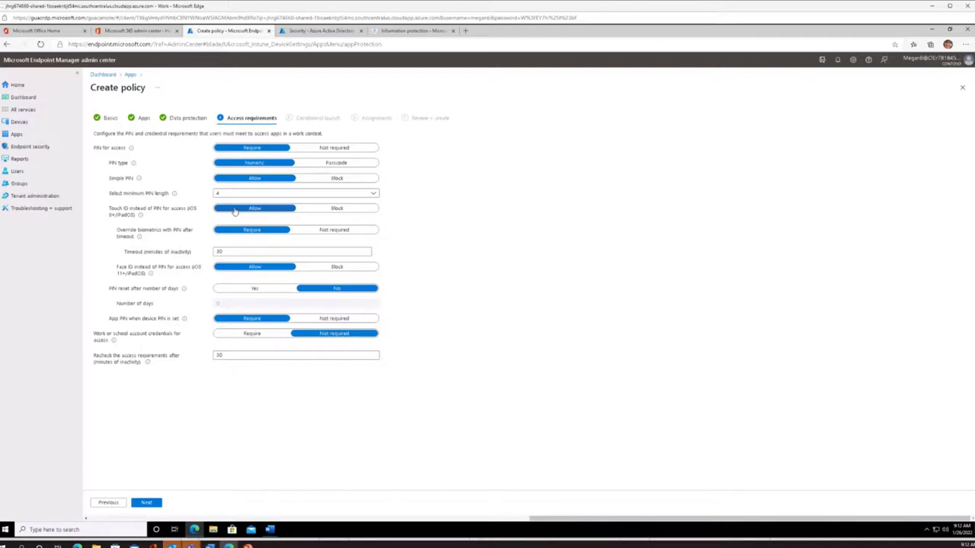
- Keep the default access requirements and conditional launch settings, checking the action choices for max PIN attempts, and continue to assignments
mouse_move(137, 217)
mouse_move(183, 294)
left_click(147, 504)
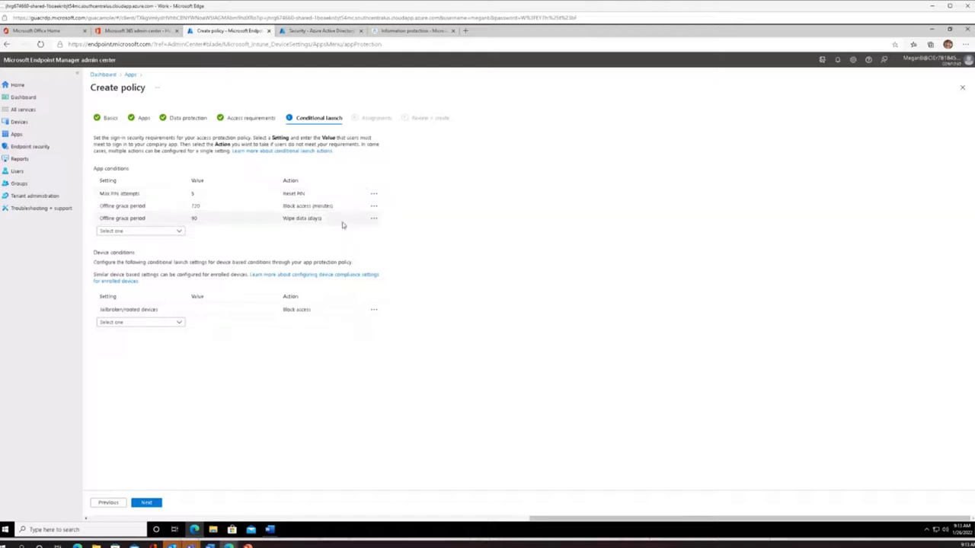
left_click(362, 194)
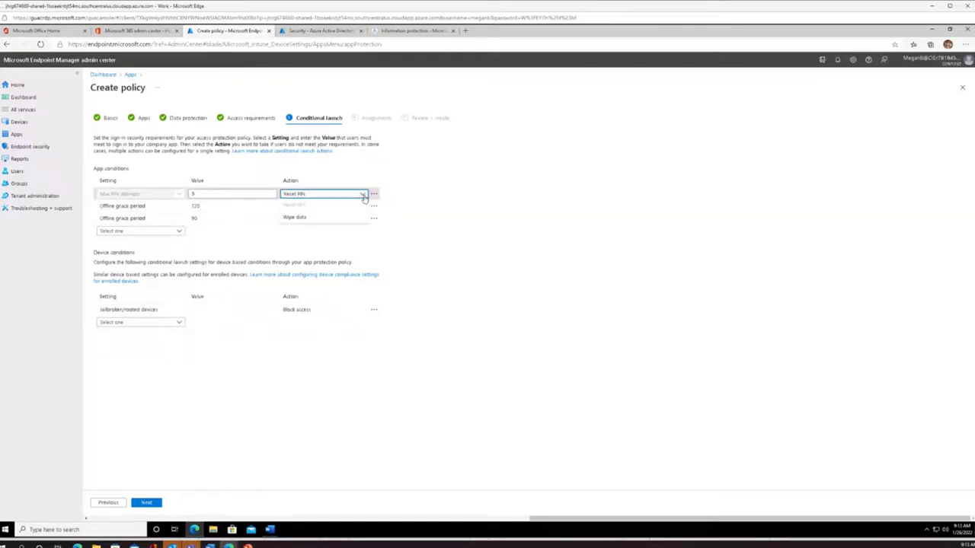
left_click(471, 194)
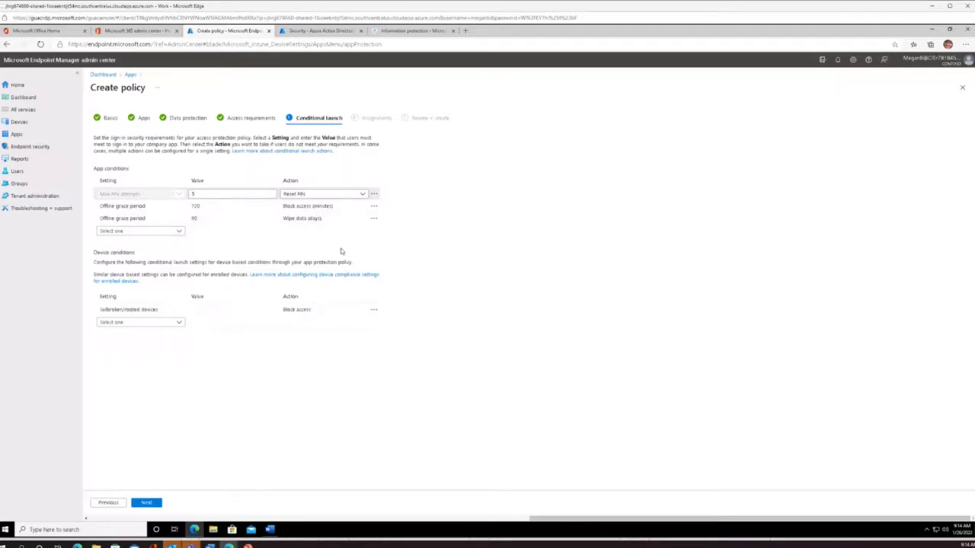
left_click(171, 310)
left_click(147, 503)
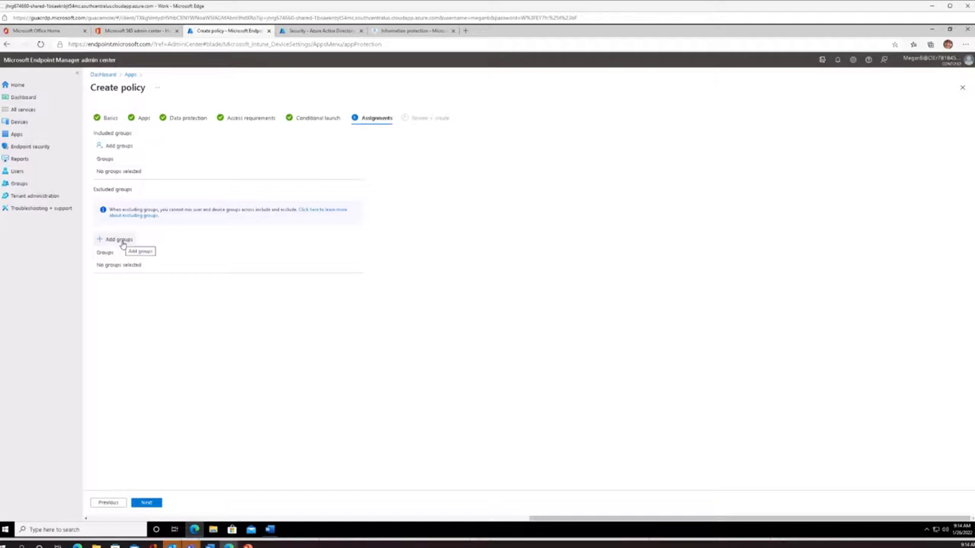
- Exclude the groups sg-Executive, sg-Finance, sg-HR and sg-IT from the policy and proceed to the final review
left_click(120, 240)
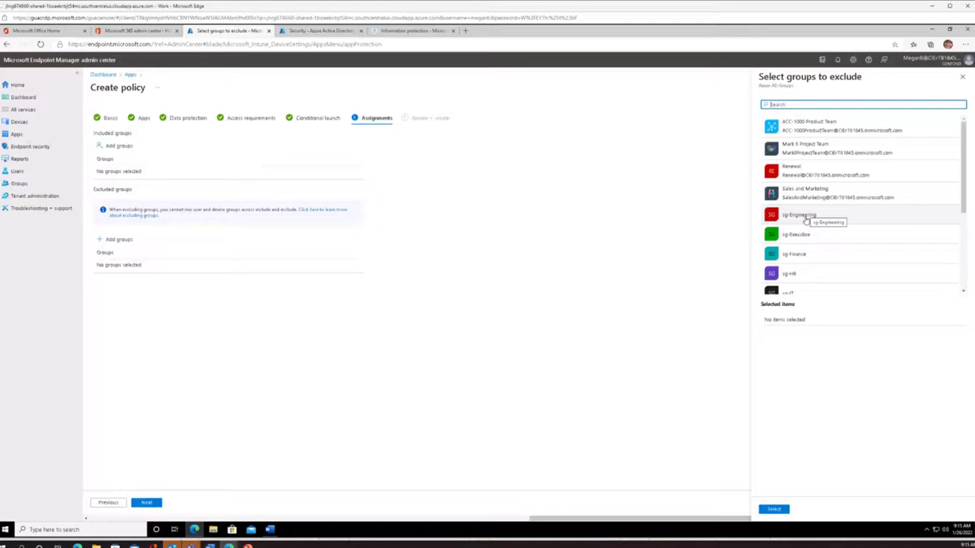
left_click(802, 235)
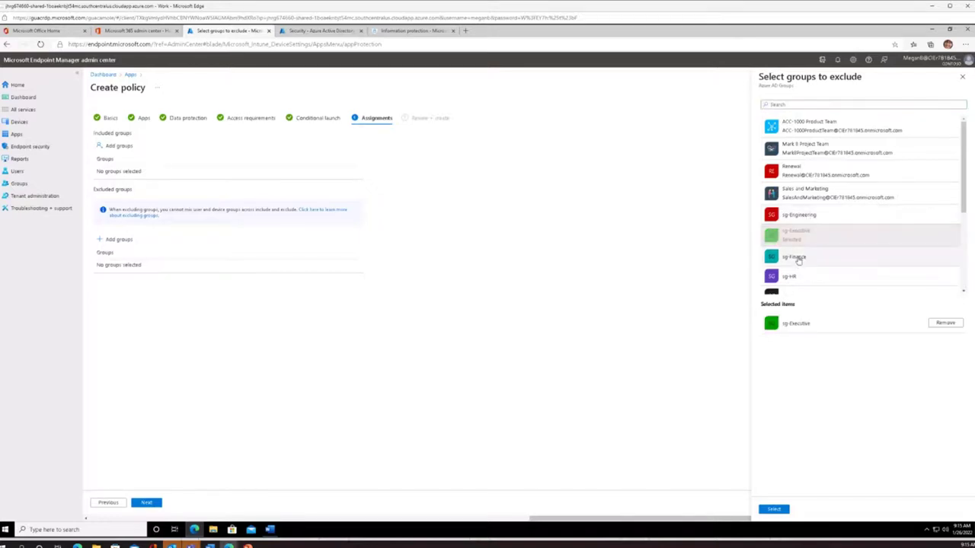
left_click(797, 259)
left_click(798, 277)
scroll(805, 270, "down", 1)
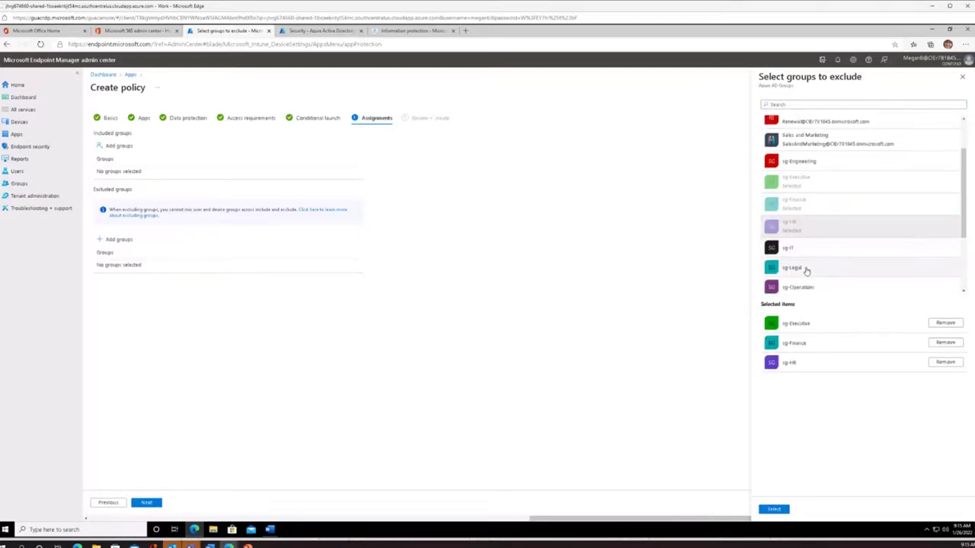
left_click(797, 251)
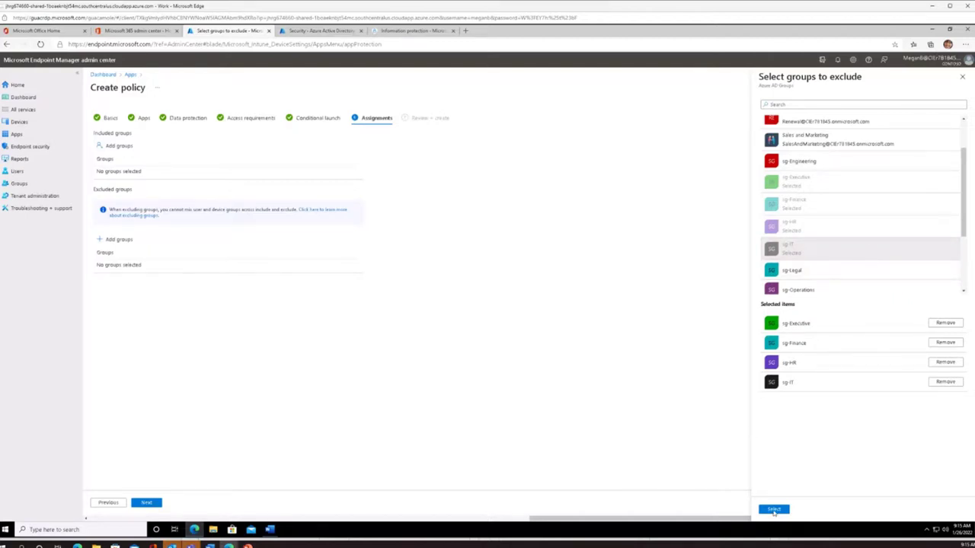
left_click(774, 510)
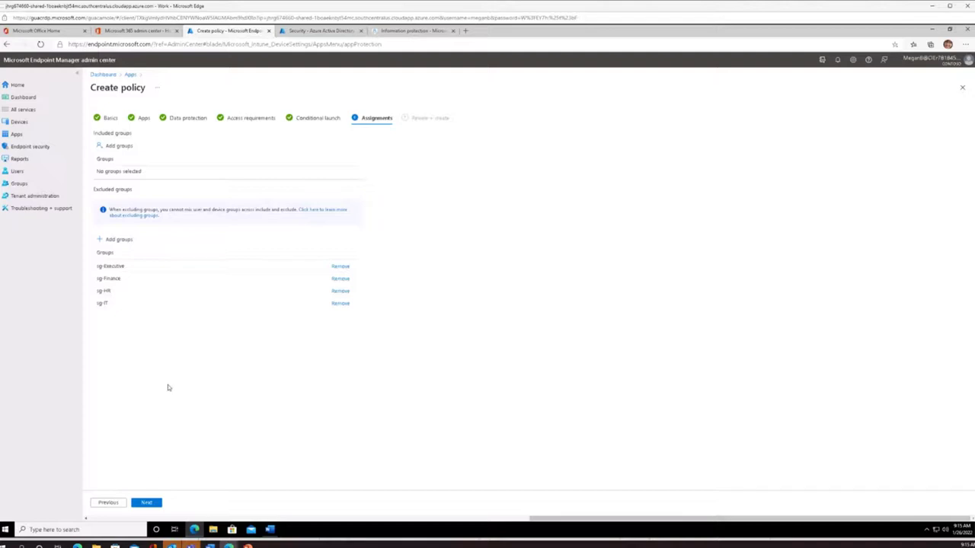
left_click(144, 504)
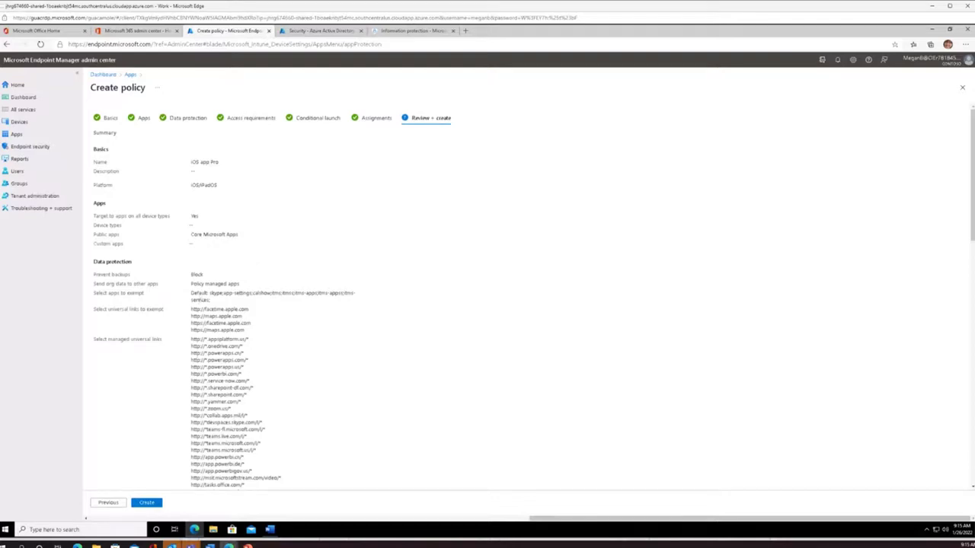
- Create the iOS app Pro app protection policy with the reviewed settings
left_click(145, 504)
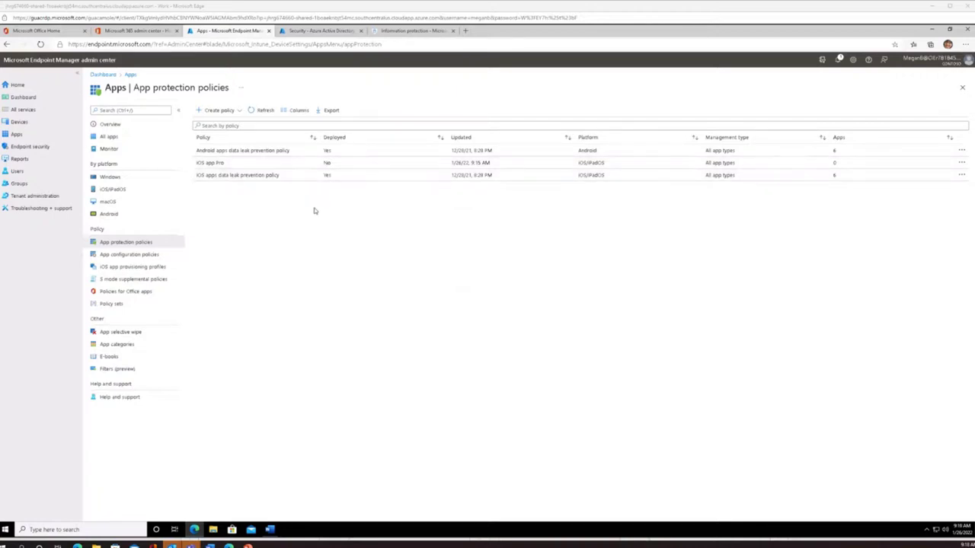
- Switch to the host computer's Edge browser and bring up the Secure Work From Anywhere mobile demo
mouse_move(194, 528)
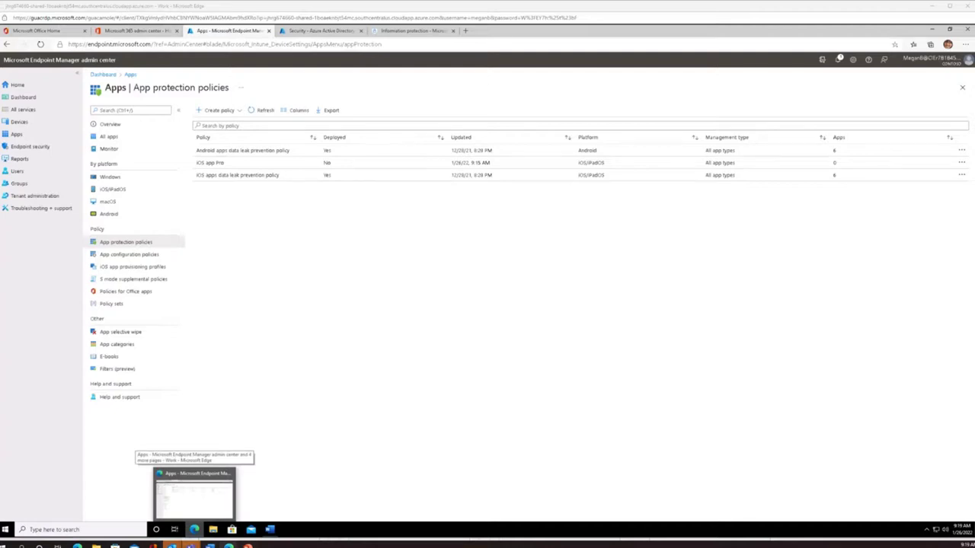
mouse_move(229, 546)
left_click(209, 529)
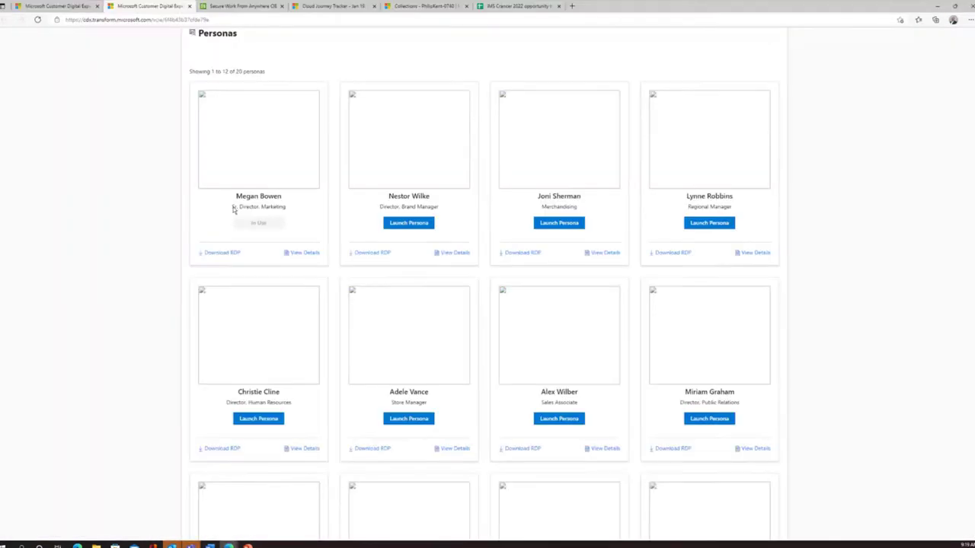
left_click(231, 9)
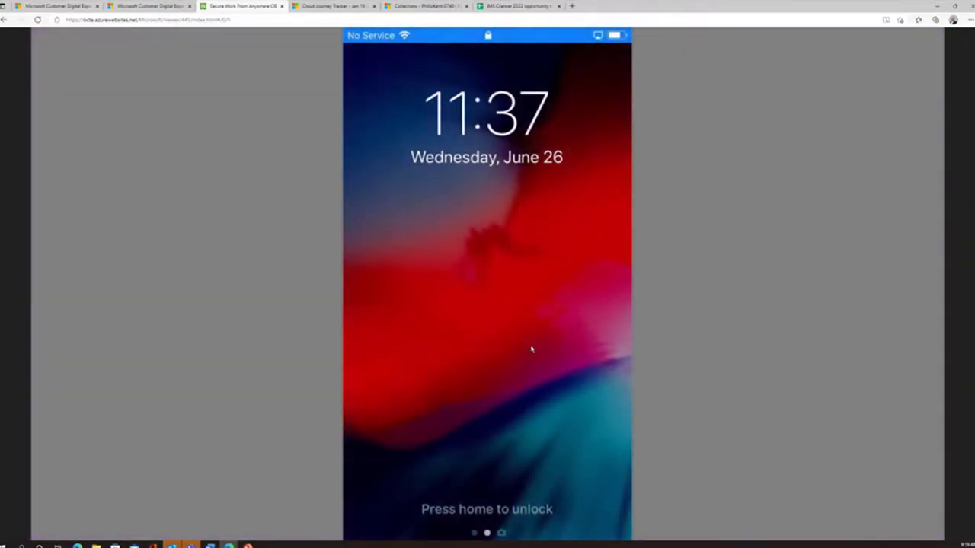
- Unlock the simulated iPhone, launch Outlook and pass the Touch ID prompt to reach the inbox
left_click(532, 350)
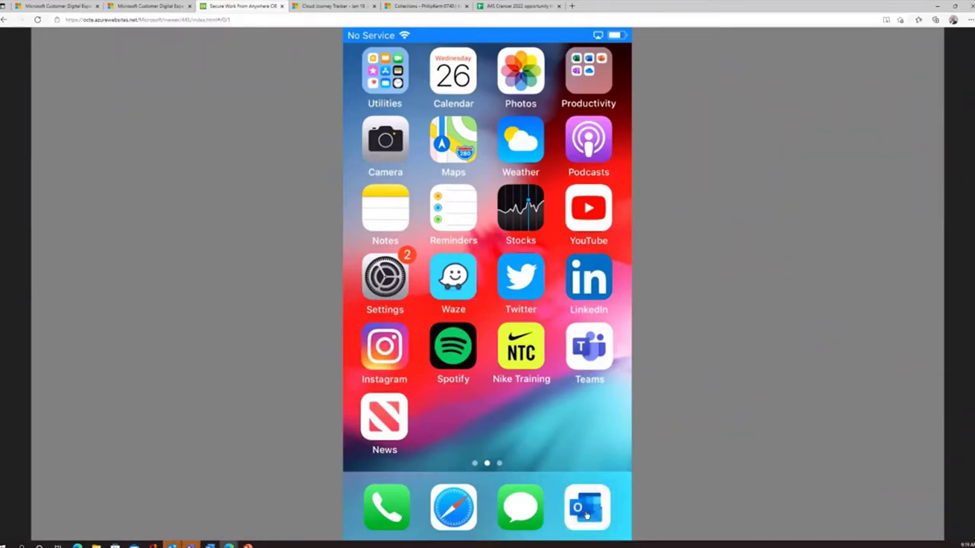
left_click(586, 512)
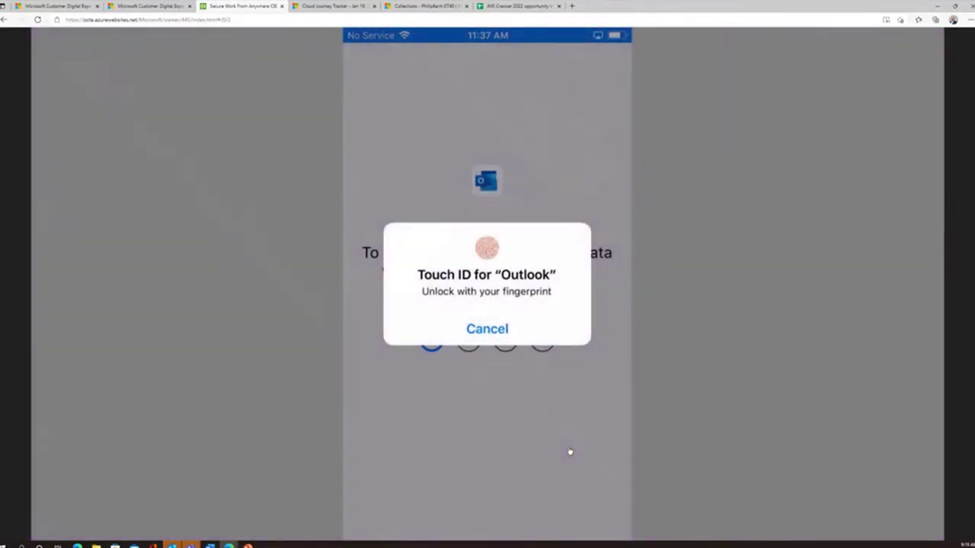
left_click(604, 438)
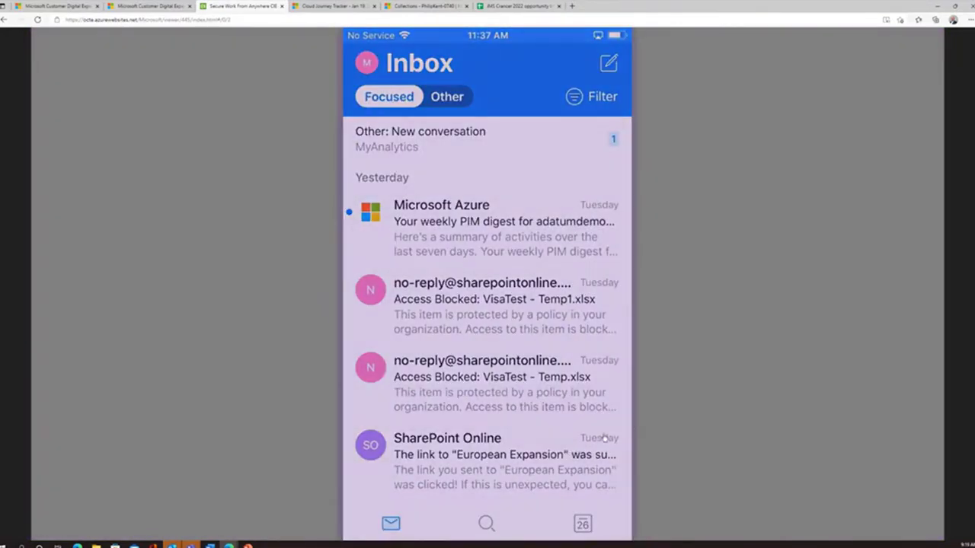